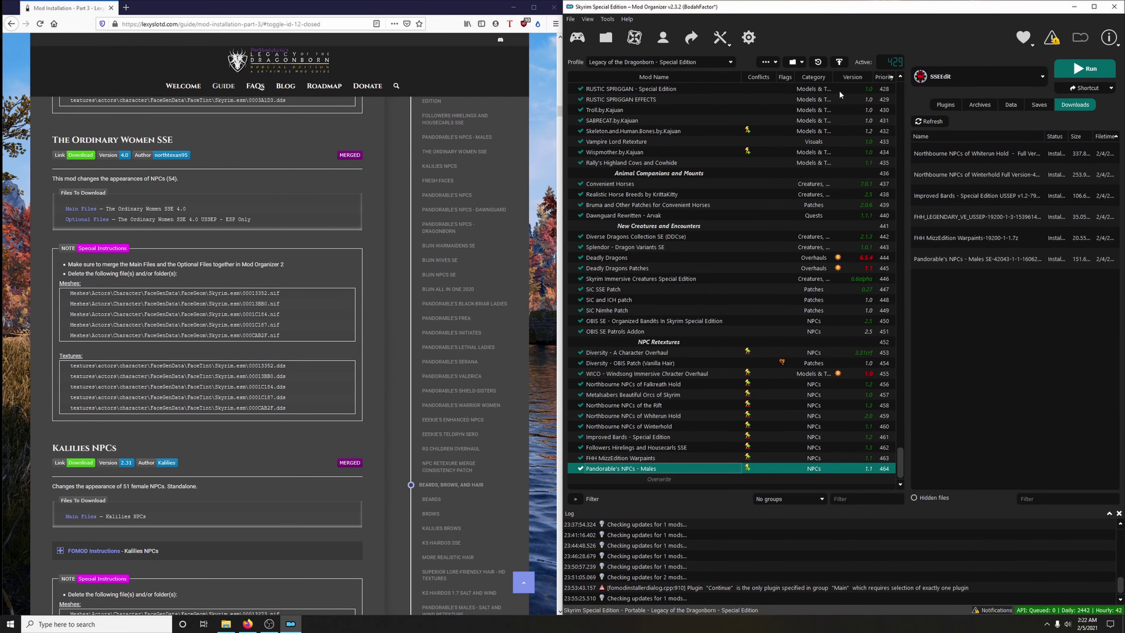
Step: Delete all already-installed archives from the downloads list, then sort the mod list by Flags
right_click(978, 210)
left_click(1002, 291)
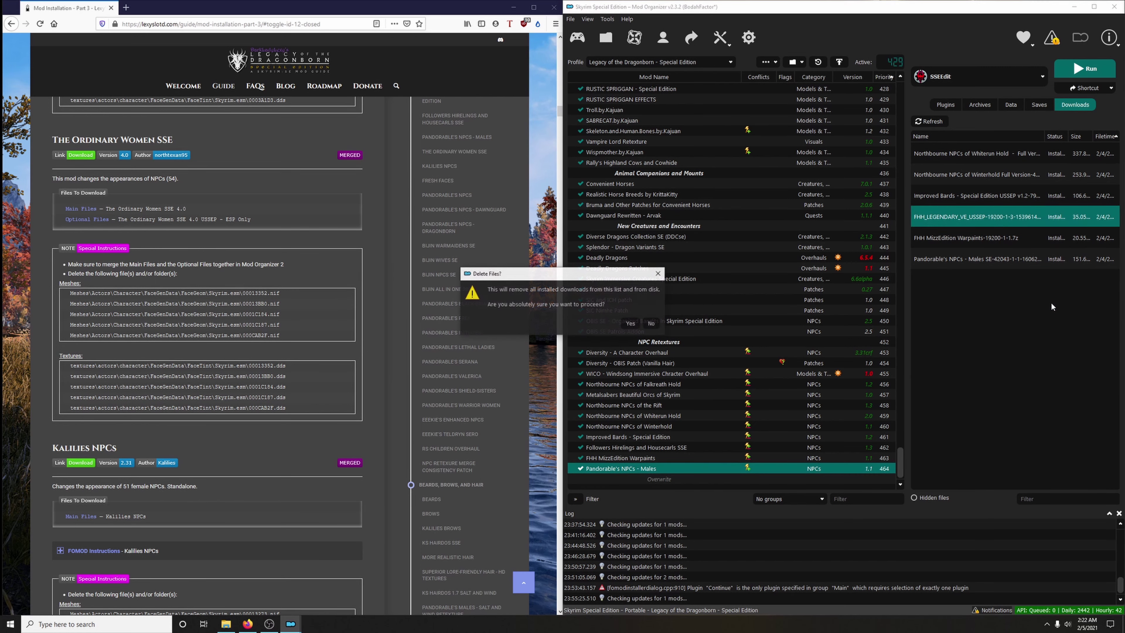
left_click(621, 324)
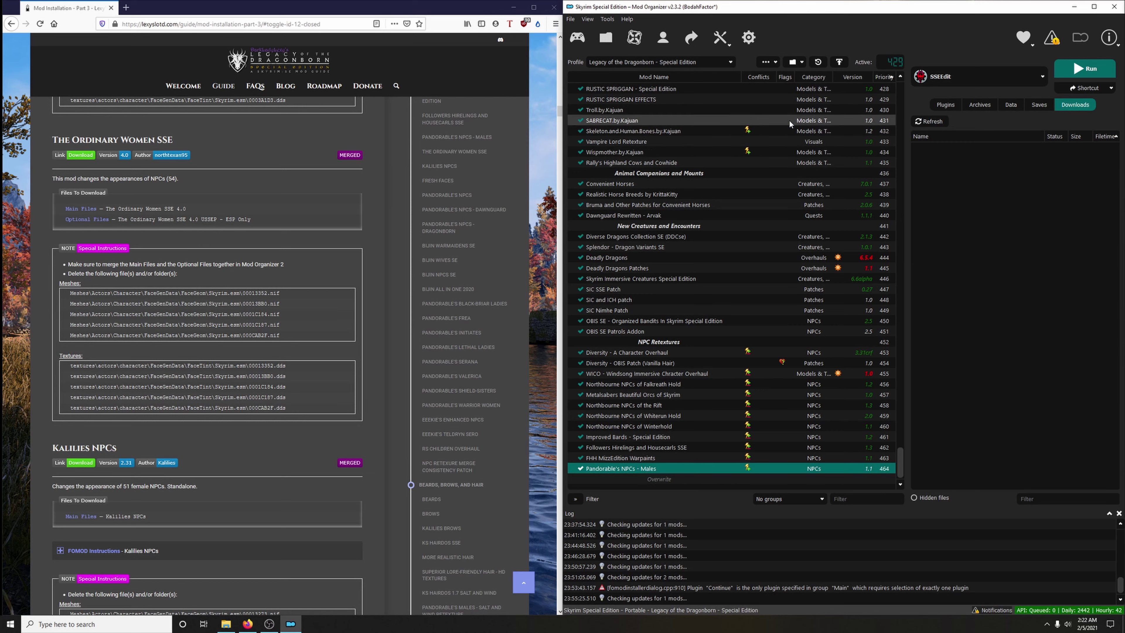
left_click(786, 76)
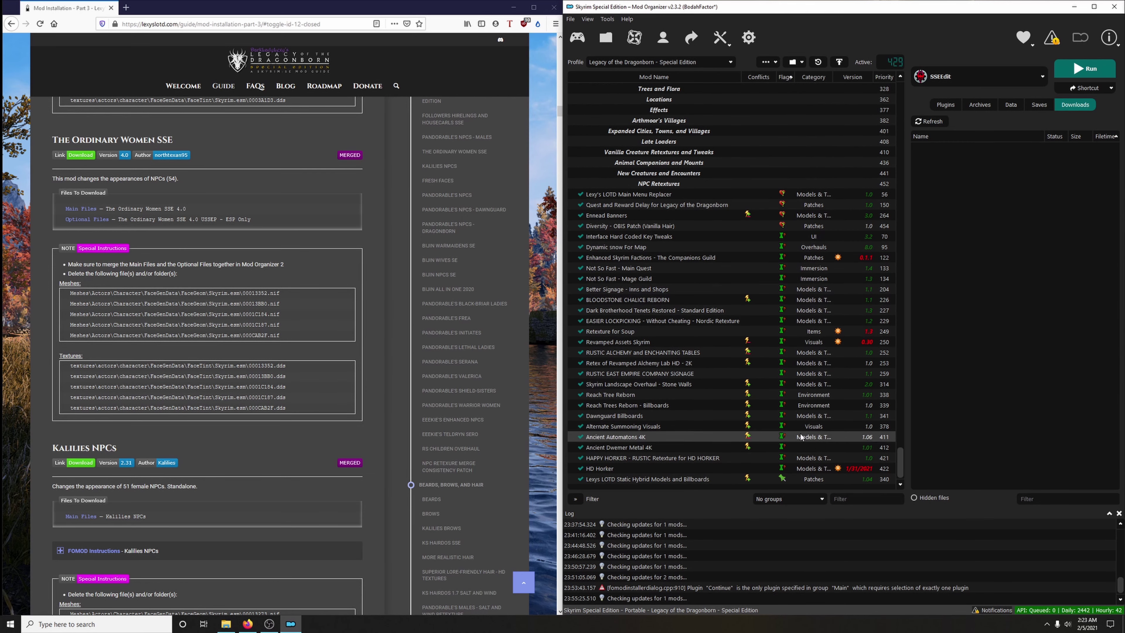
Step: Set endorsement choices for Lexy's LOTD Main Menu Replacer, Quest and Reward Delay and Ennead Banners
right_click(787, 193)
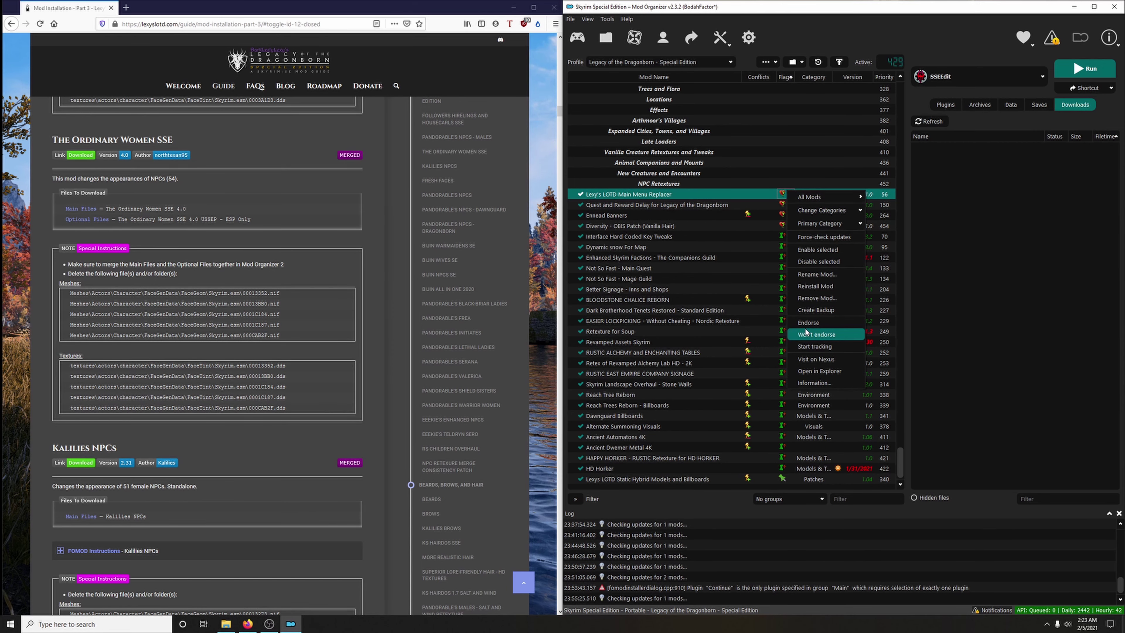
left_click(805, 333)
right_click(786, 205)
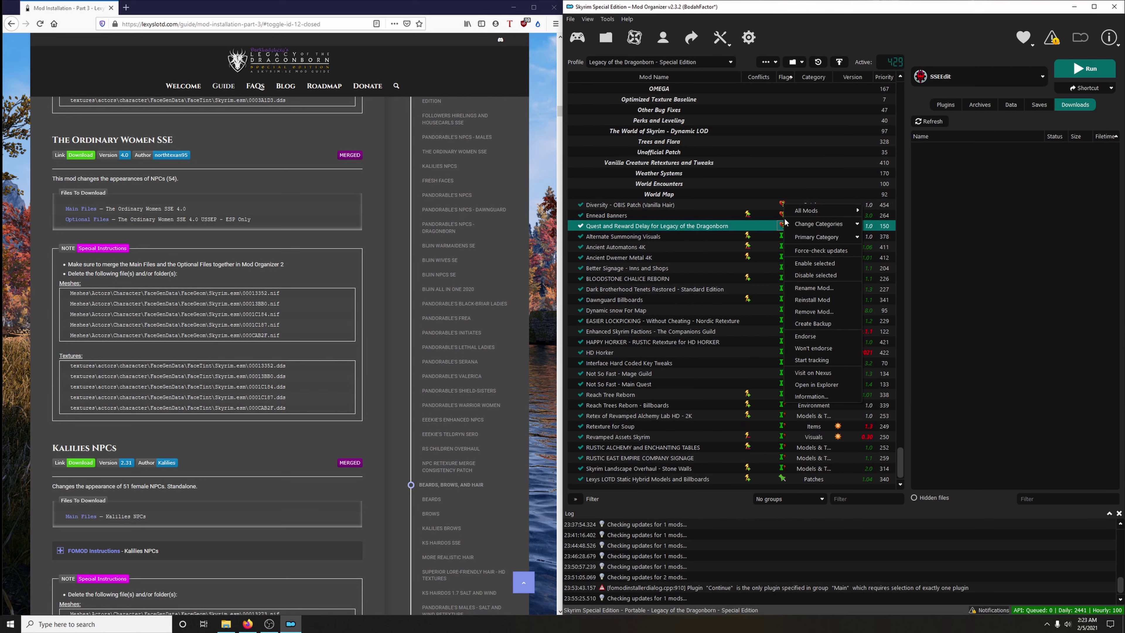
left_click(802, 340)
right_click(788, 212)
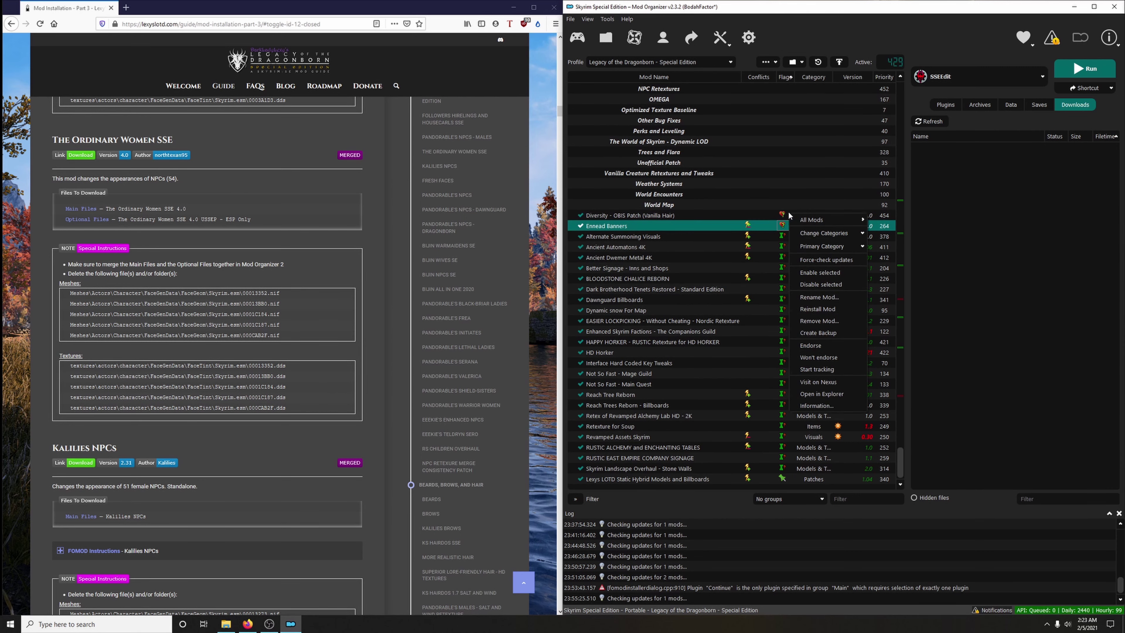
left_click(818, 342)
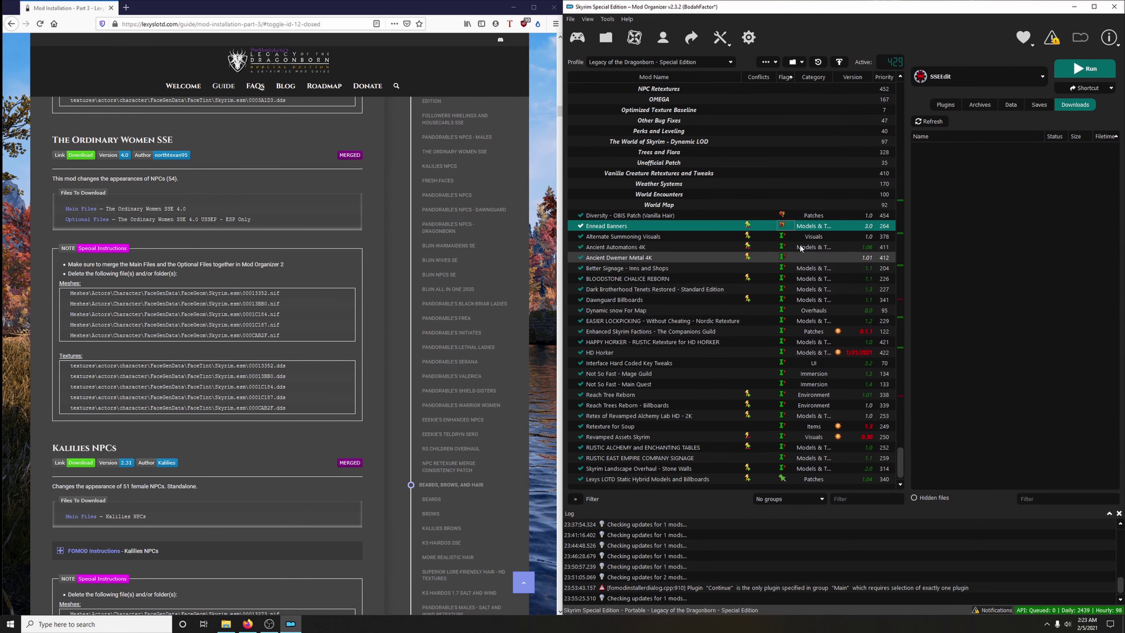
Step: Endorse Diversity - OBIS Patch and re-sort the mod list by priority
right_click(789, 223)
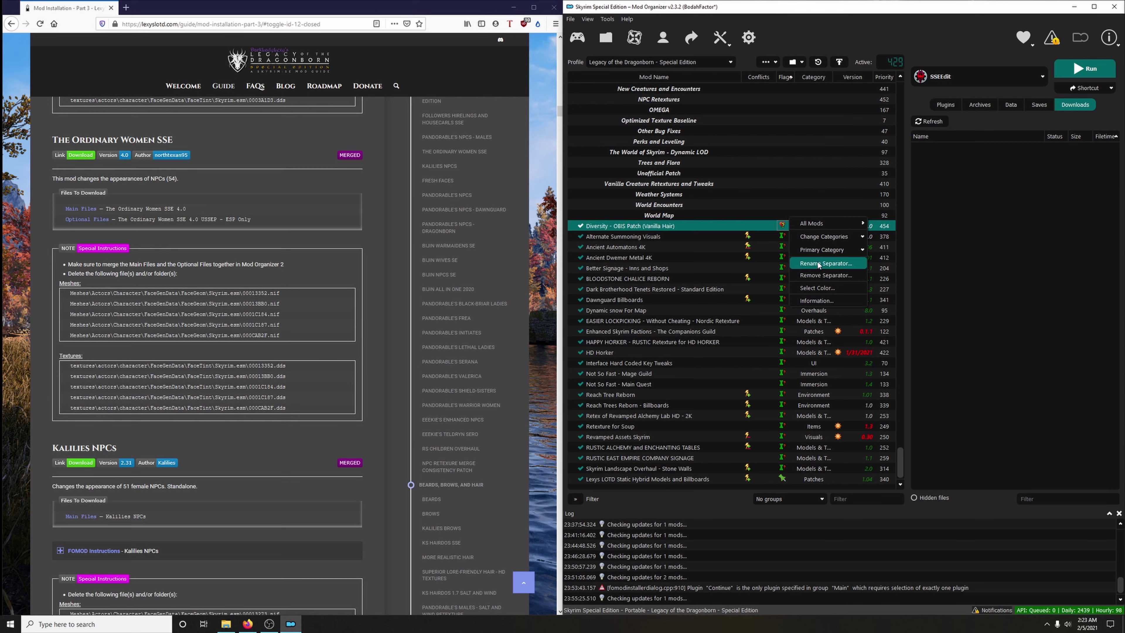
left_click(743, 255)
right_click(782, 225)
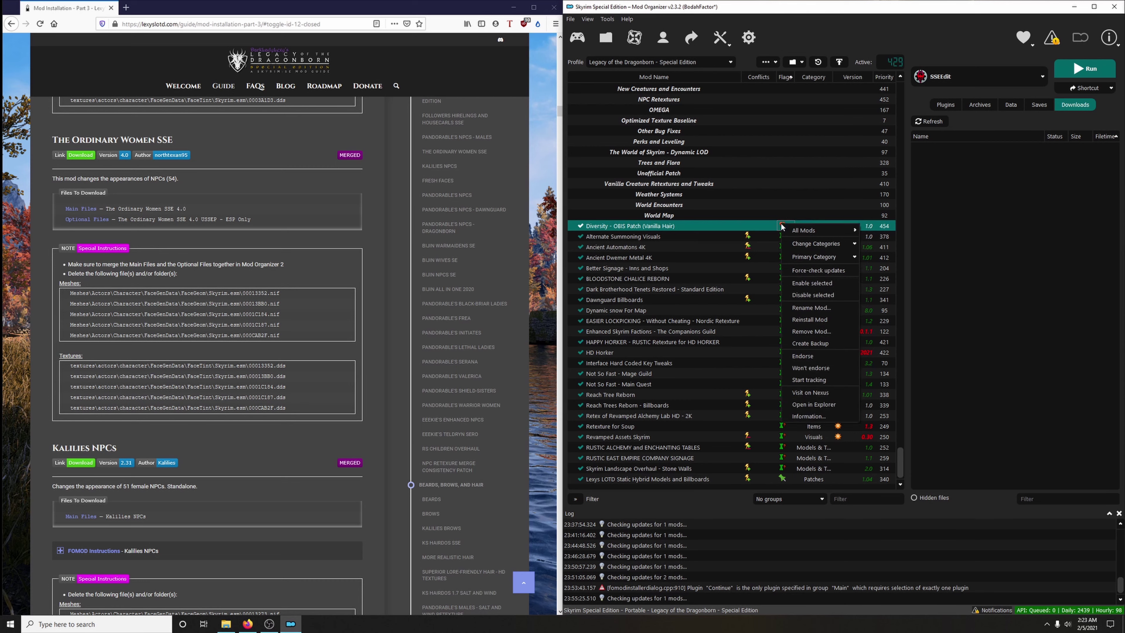
left_click(809, 356)
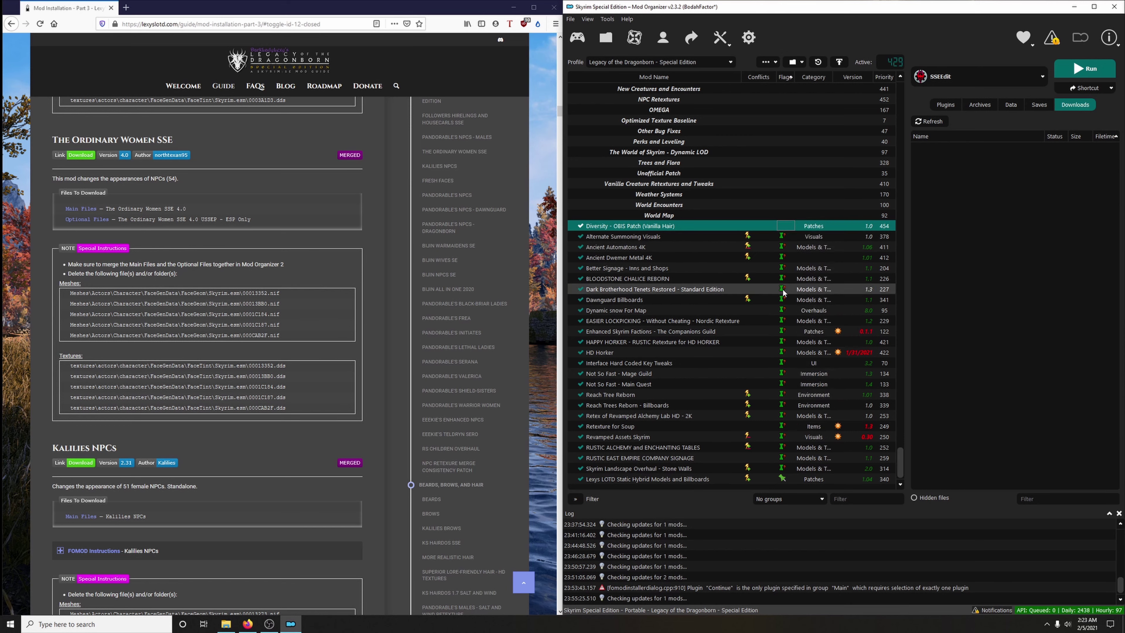
left_click(881, 76)
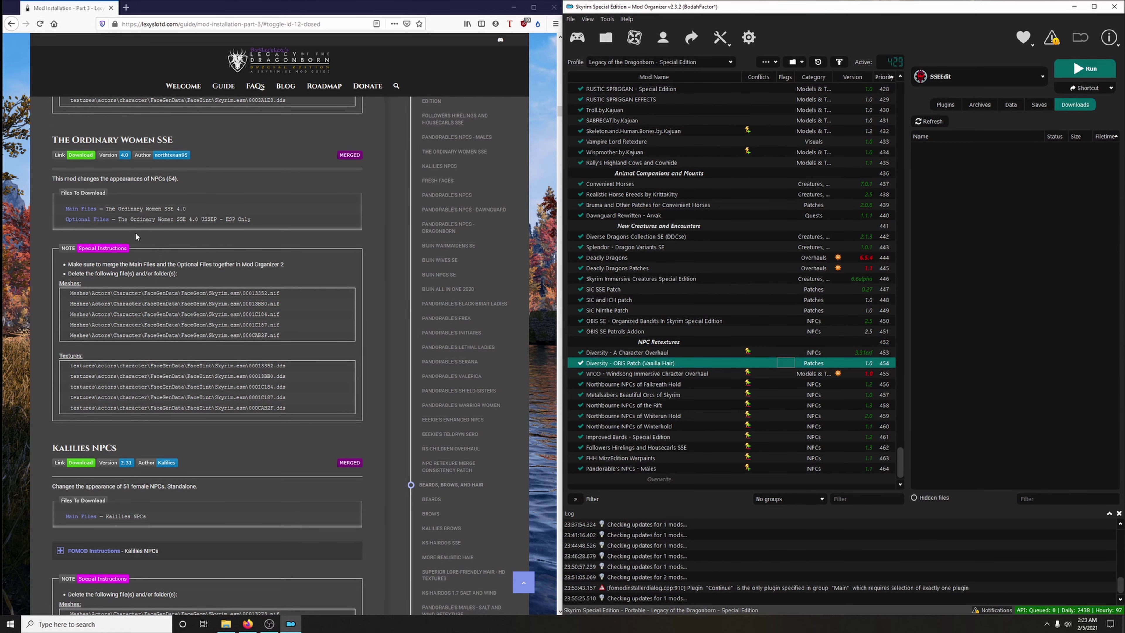
Step: Send The Ordinary Women SSE 4.0 main file from Nexus to the mod manager
left_click(78, 155)
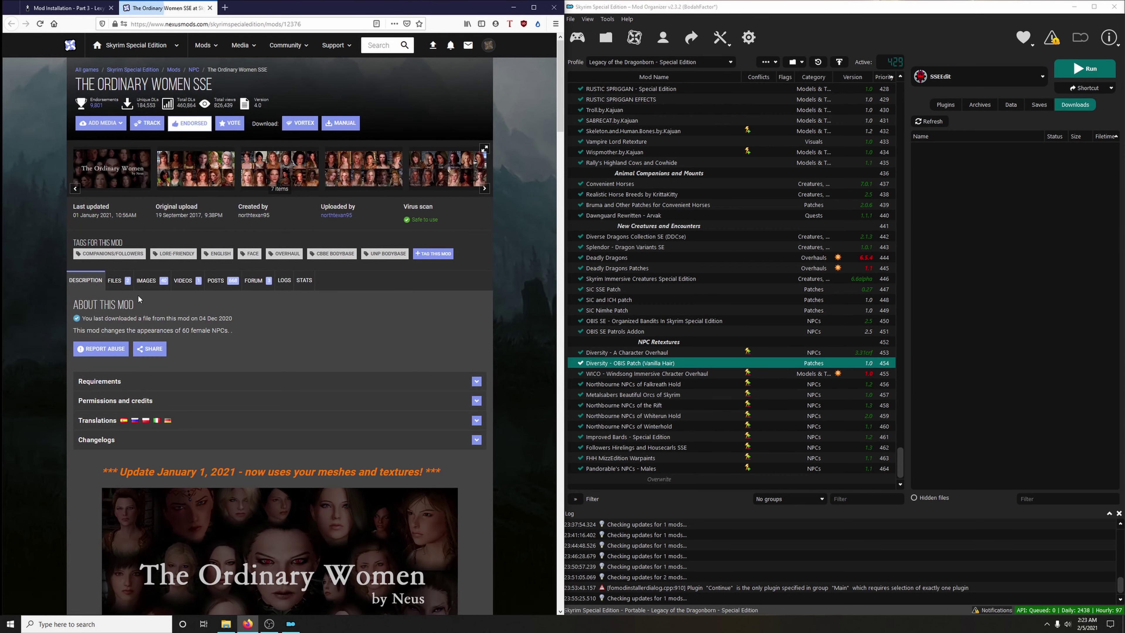
left_click(116, 280)
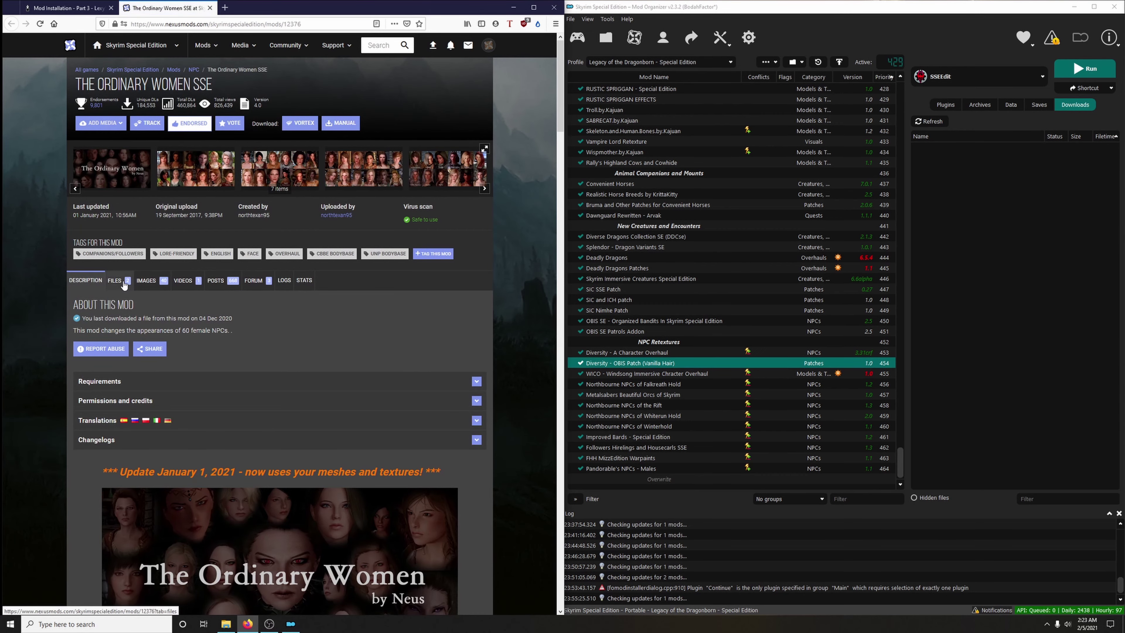
scroll(238, 310, "down", 4)
scroll(184, 289, "up", 1)
left_click(183, 289)
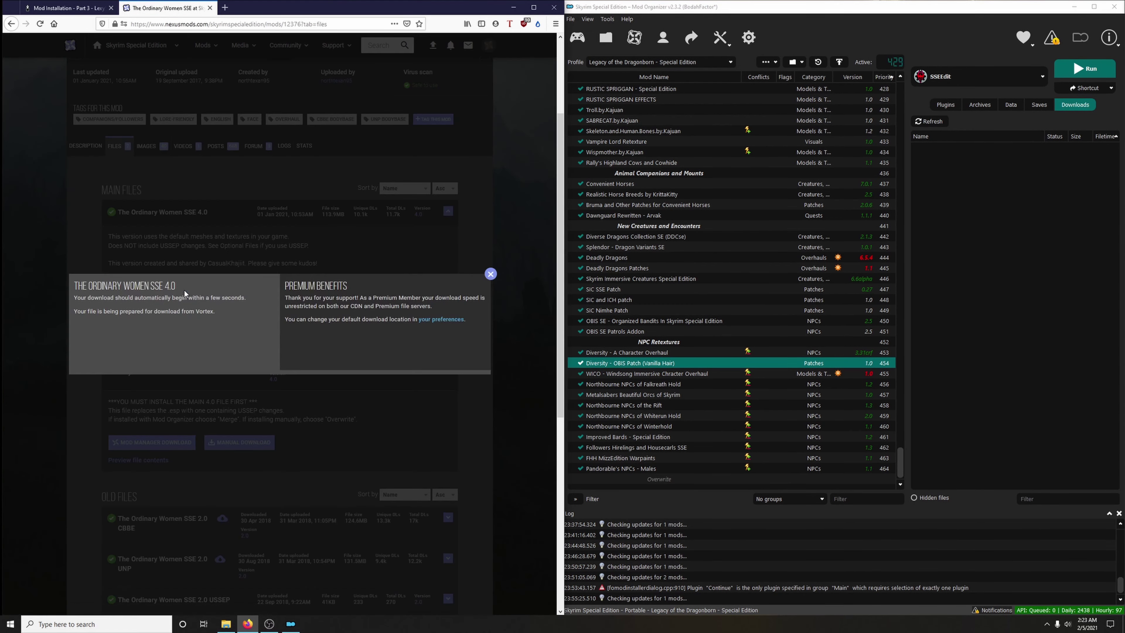
left_click(490, 273)
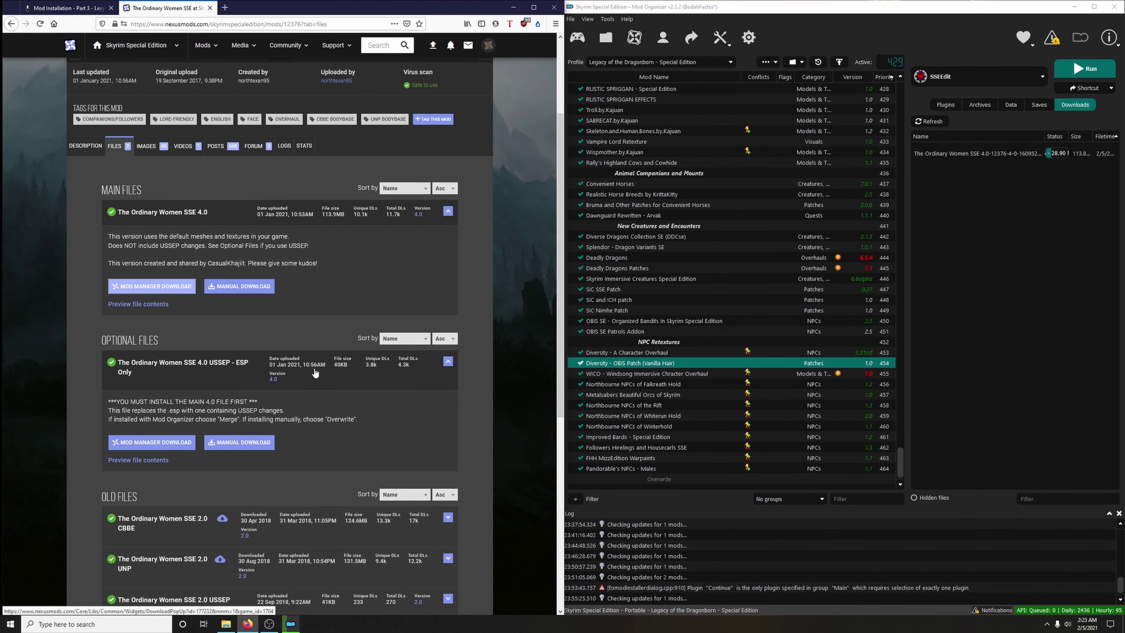
Step: Send the USSEP - ESP Only optional file to the mod manager and close the Nexus page
left_click(80, 8)
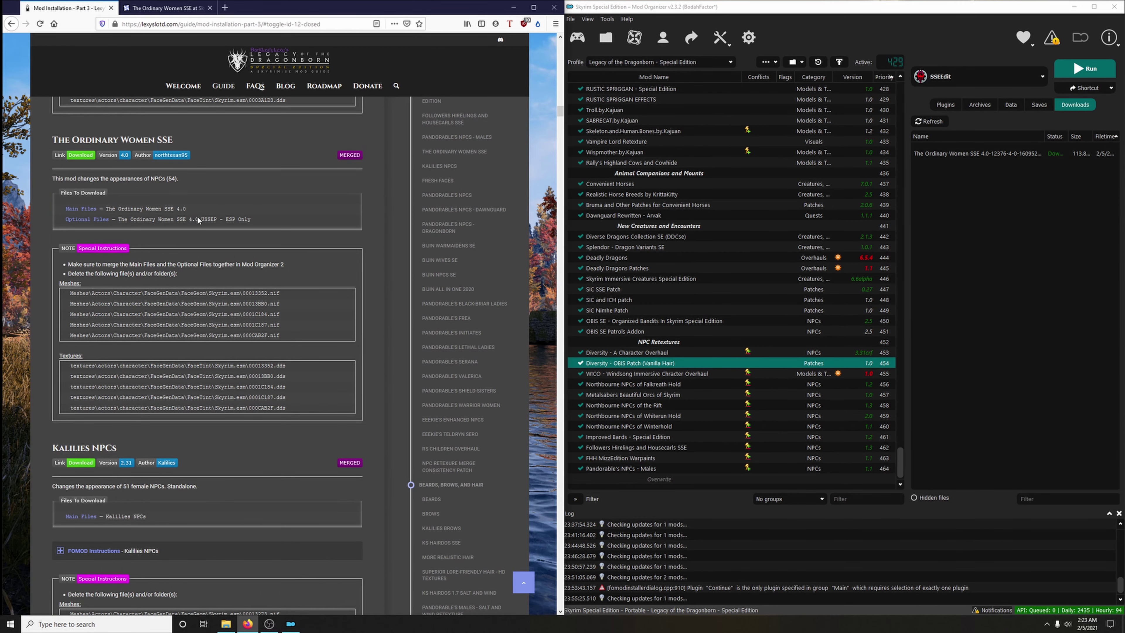
left_click(168, 8)
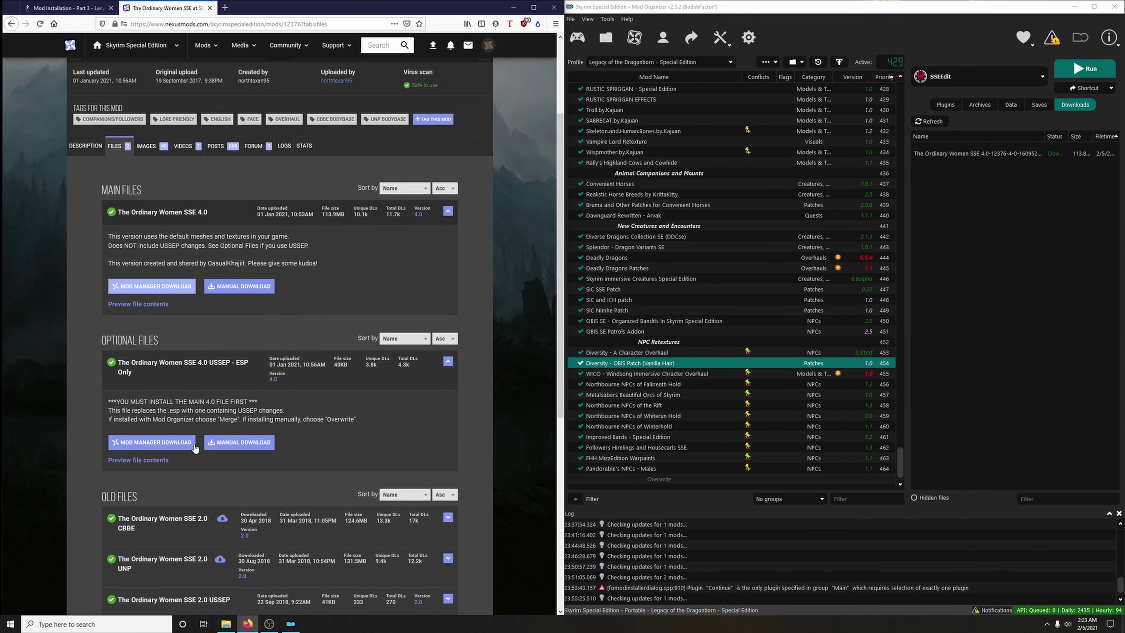
left_click(190, 443)
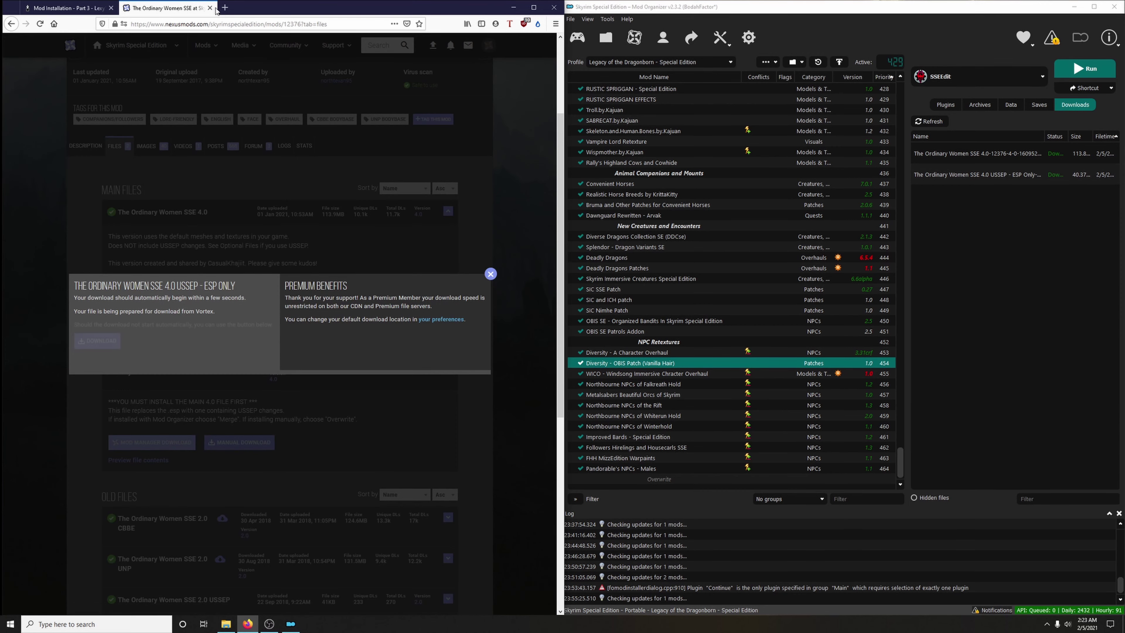
left_click(211, 8)
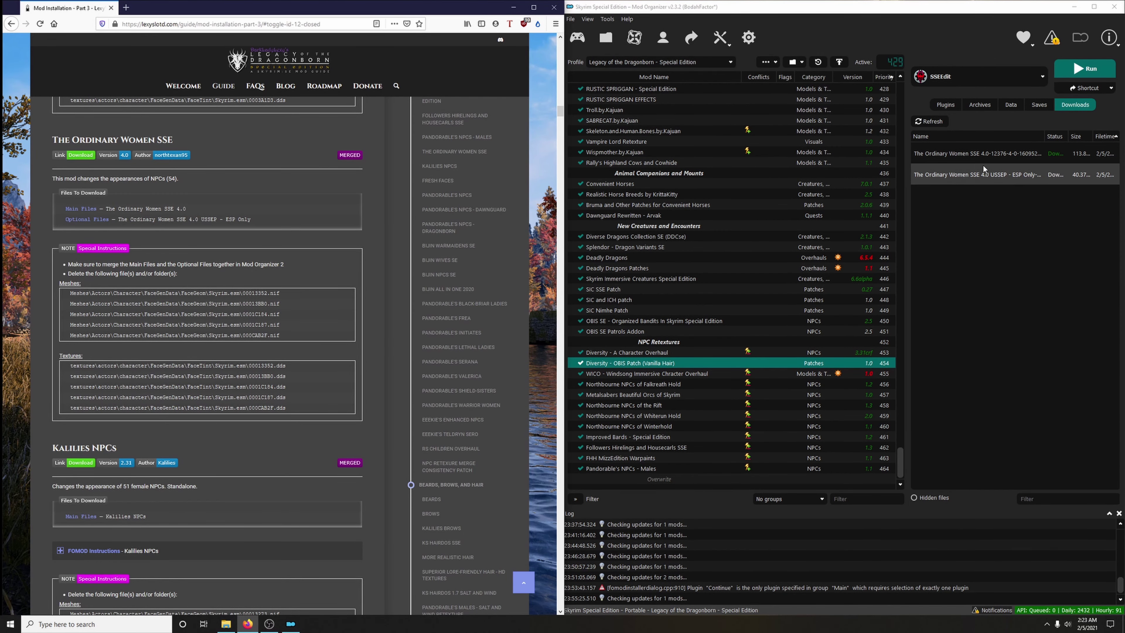
Step: Install The Ordinary Women SSE and The Ordinary Women SSE 4.0 USSEP - ESP Only downloads
double_click(964, 158)
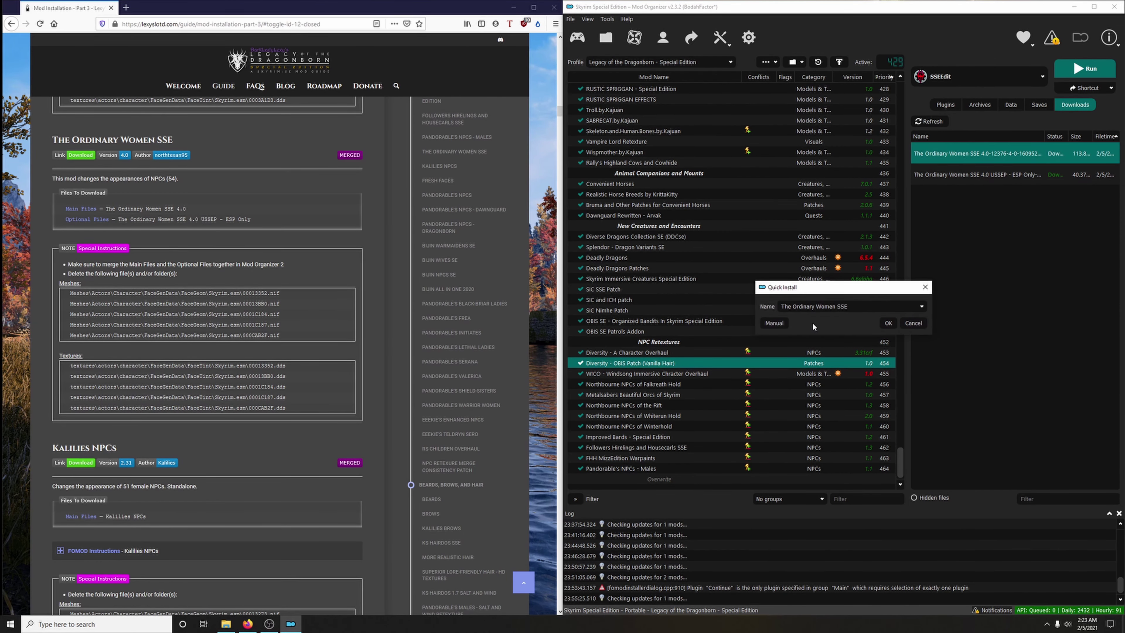
left_click(888, 323)
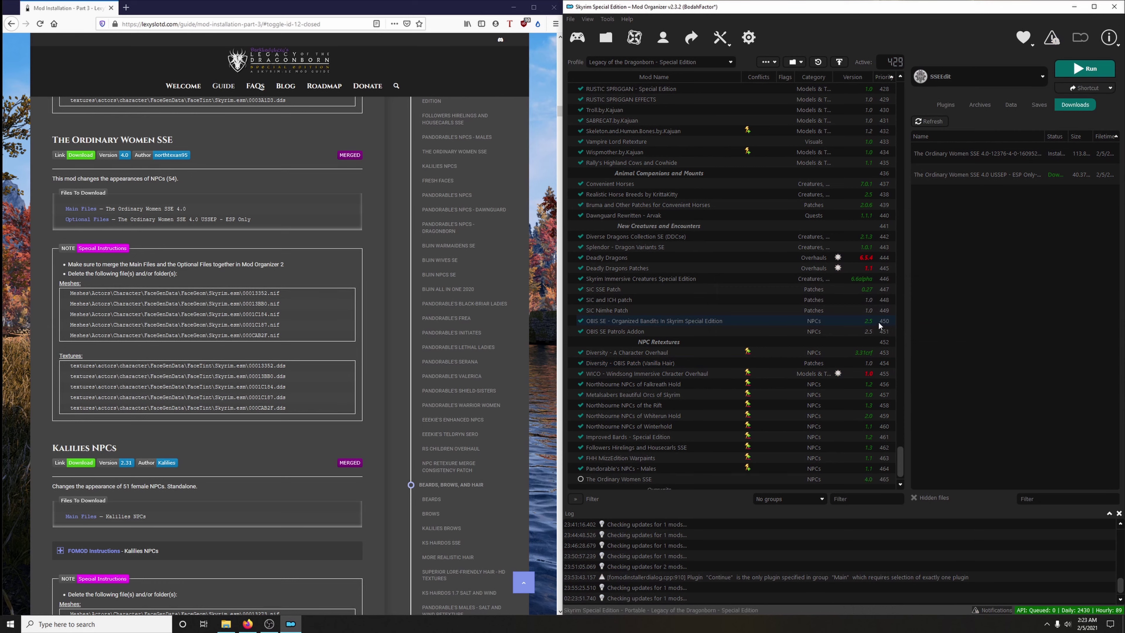
double_click(959, 175)
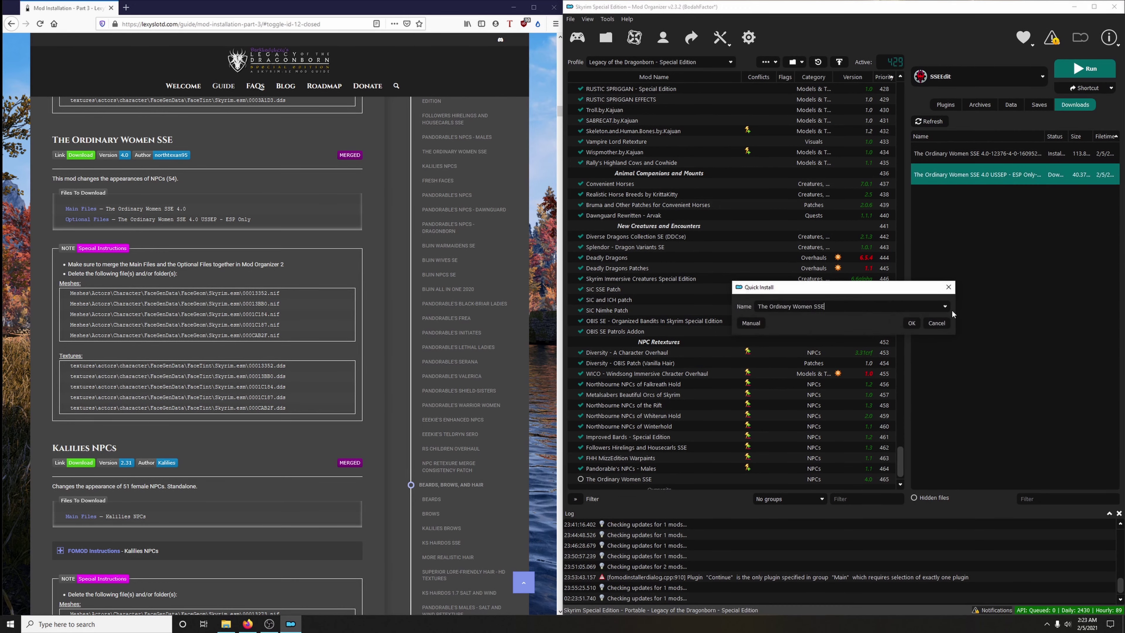
left_click(946, 308)
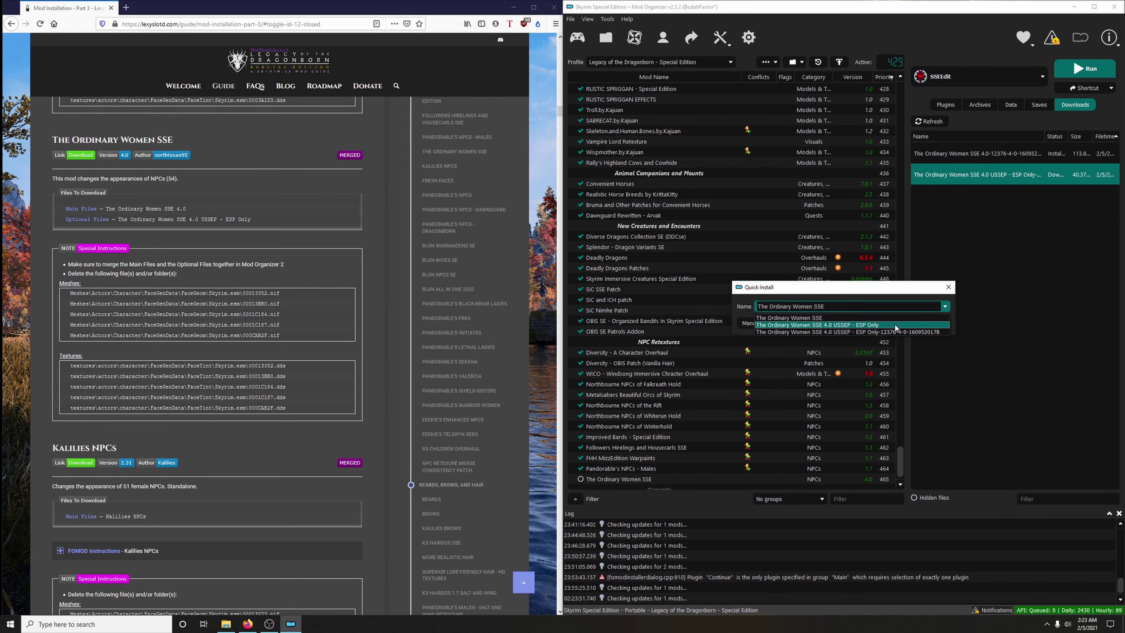
left_click(878, 326)
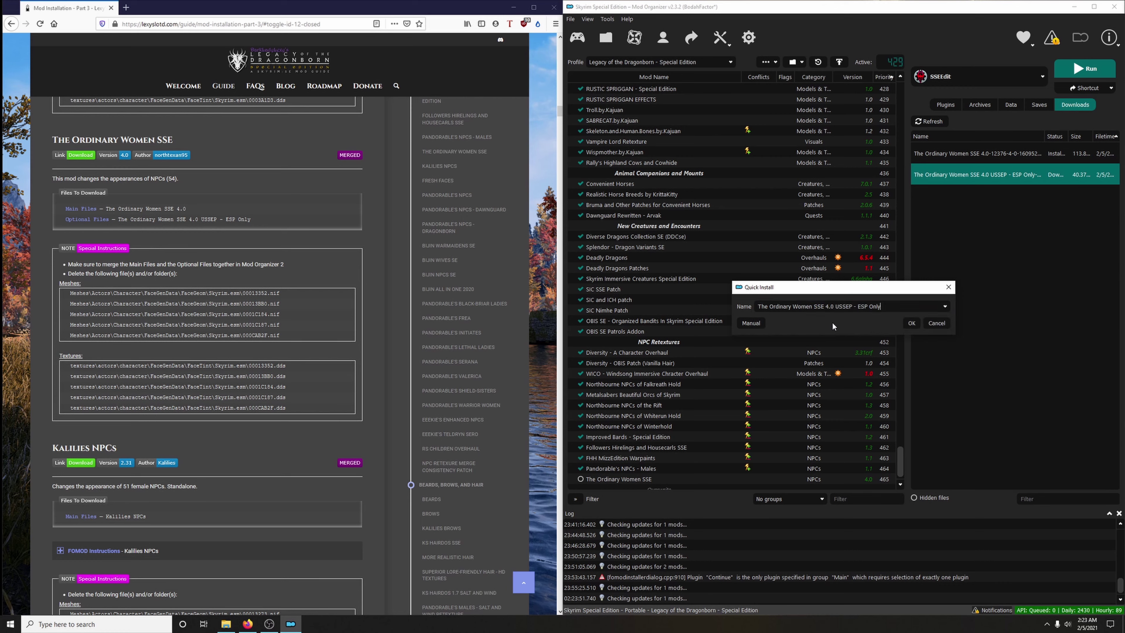
left_click(912, 321)
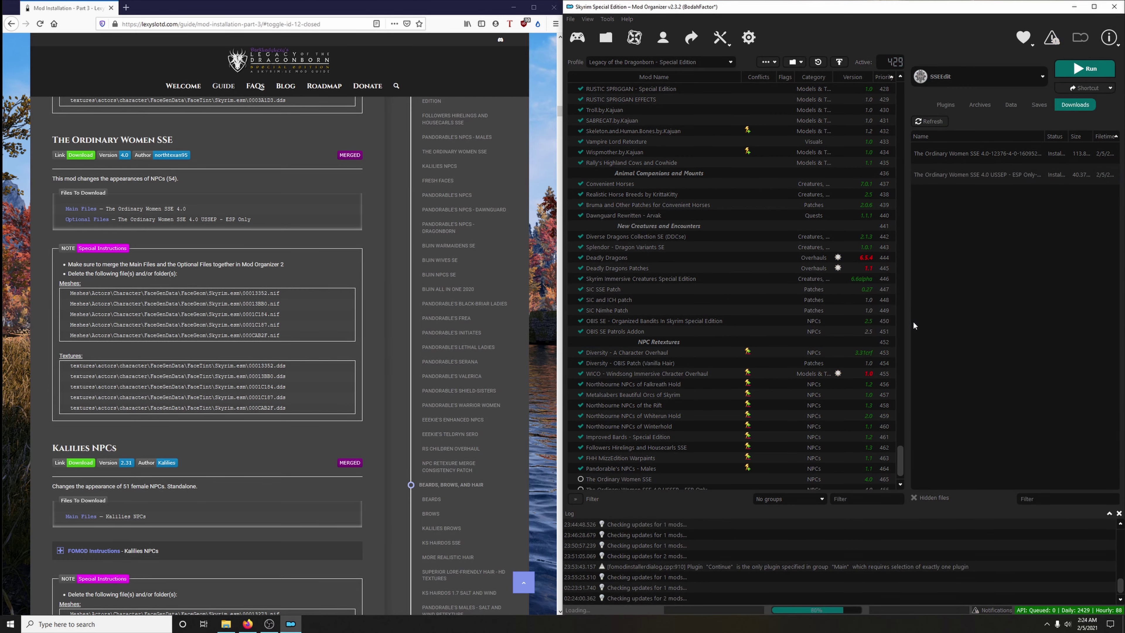
Step: Enable both Ordinary Women mods in the mod list
scroll(767, 378, "down", 1)
left_click(580, 457)
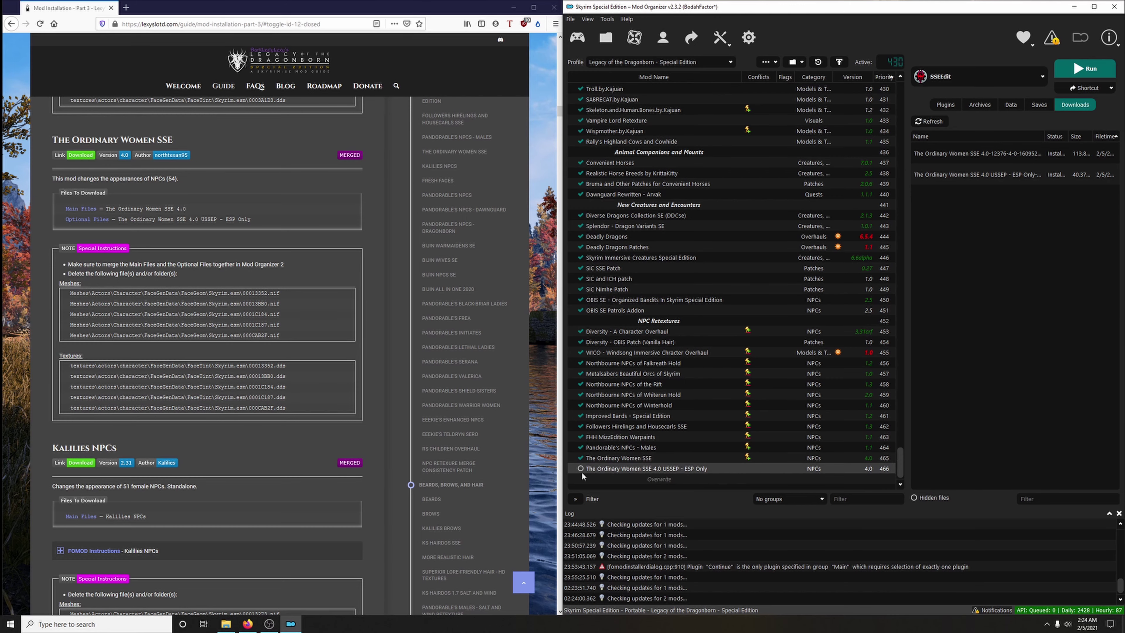
left_click(580, 467)
scroll(326, 318, "down", 2)
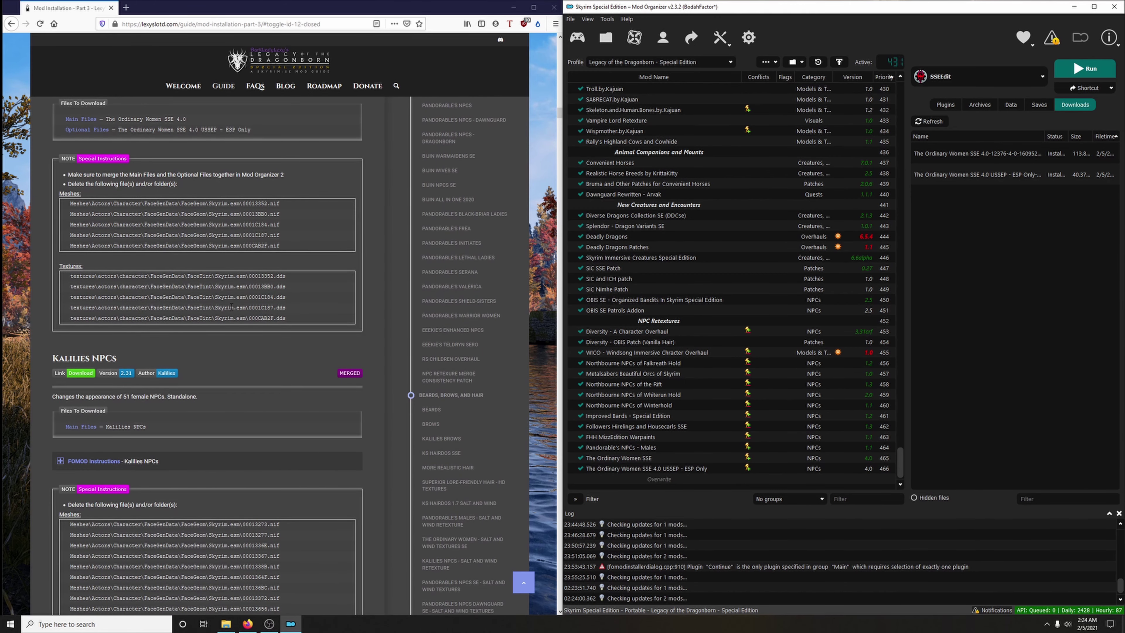
Step: Open The Ordinary Women SSE folder at Meshes\Actors\Character\FaceGenData\FaceGeom\Skyrim.esm in Explorer
right_click(618, 458)
left_click(632, 440)
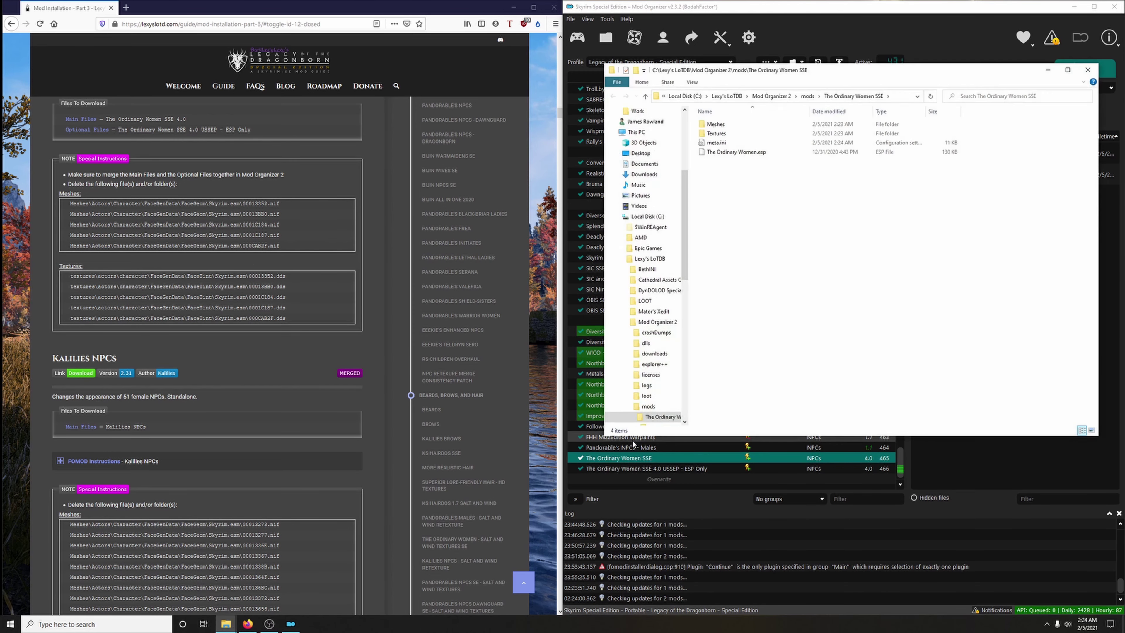
double_click(713, 125)
double_click(719, 124)
double_click(723, 126)
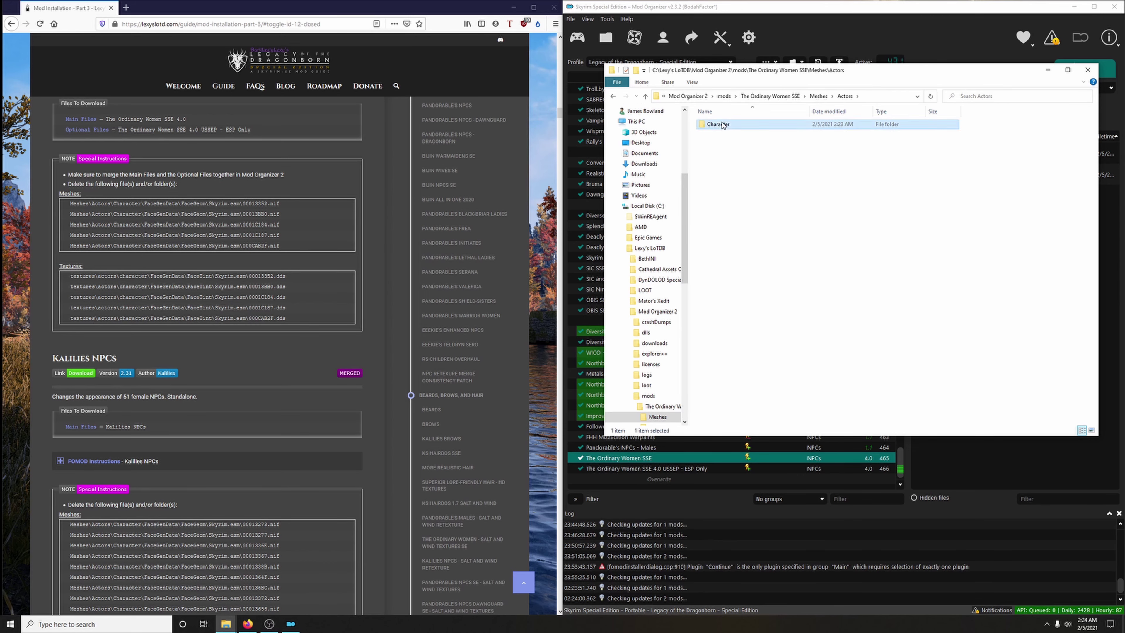
double_click(730, 127)
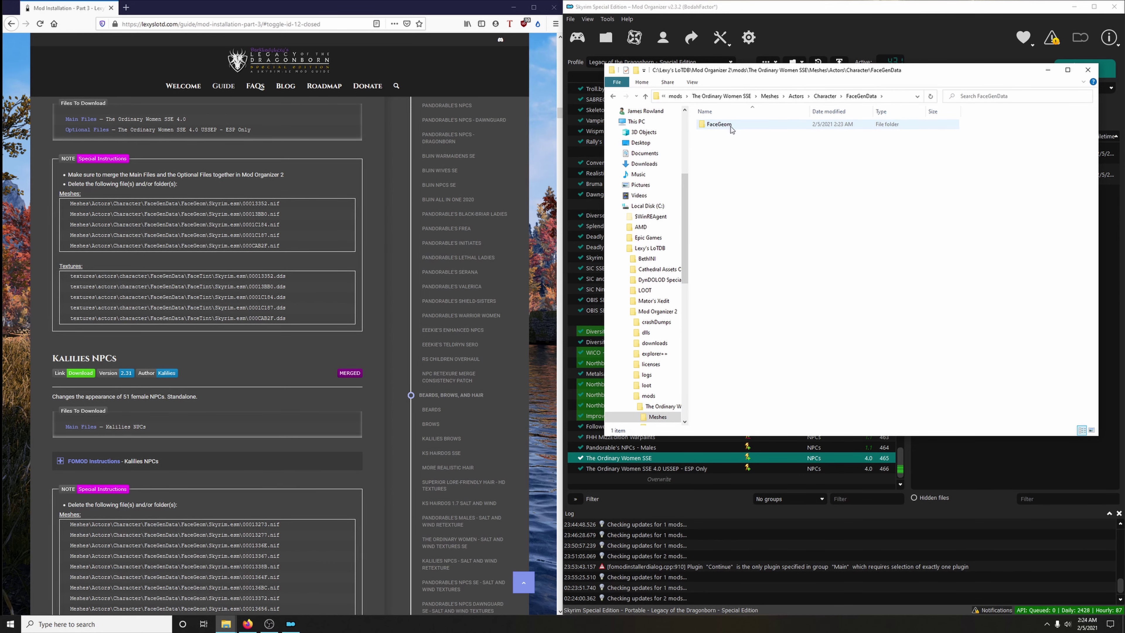
double_click(730, 126)
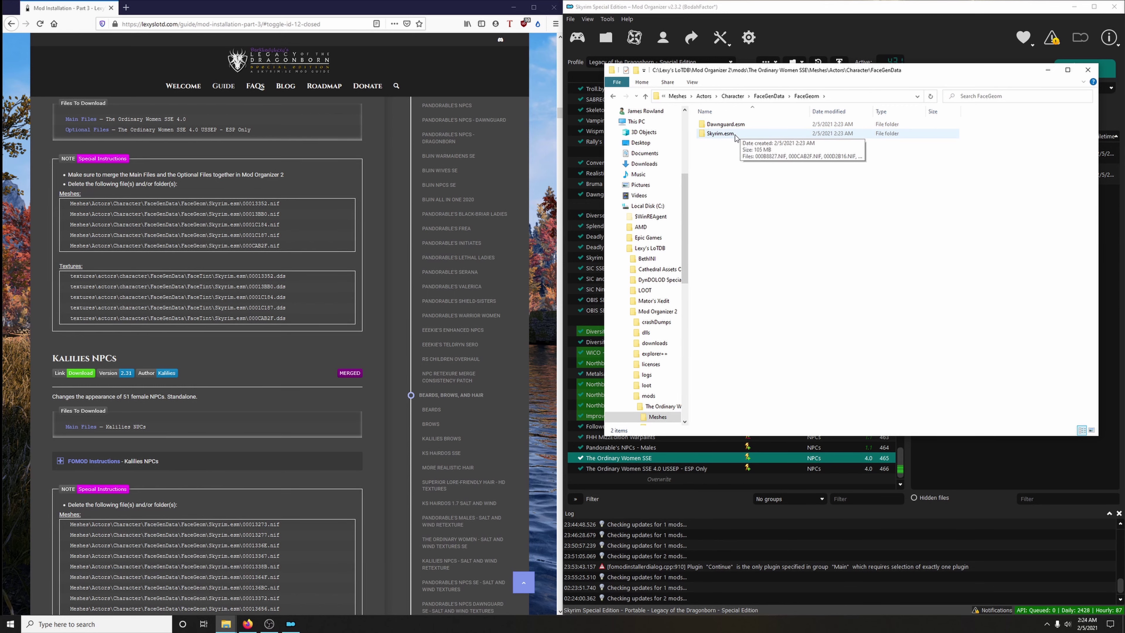
double_click(734, 136)
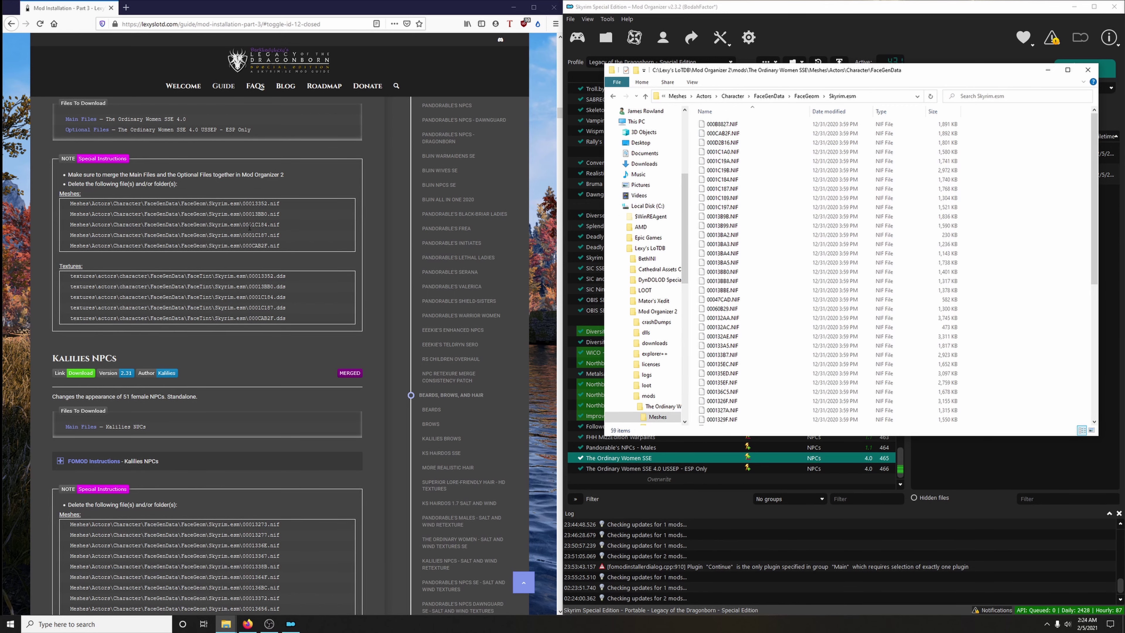
Step: Search the folder for the guide-listed meshes 00013352.nif and 00013BB0.nif
left_click_drag(242, 203, 268, 203)
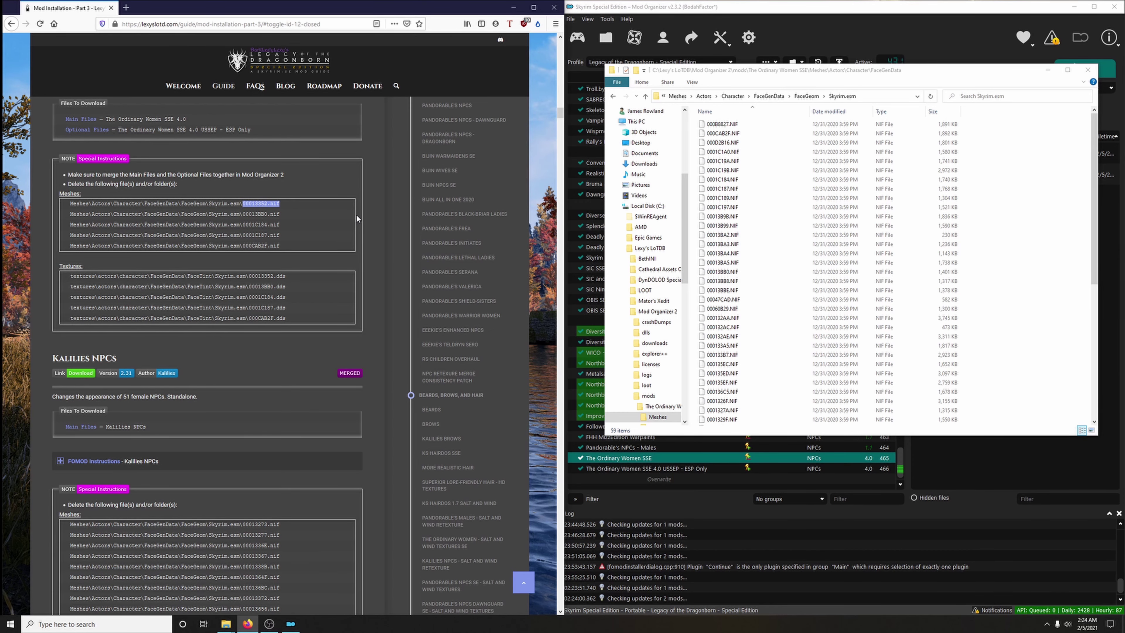
key("ctrl+c")
left_click(996, 95)
key("ctrl+v")
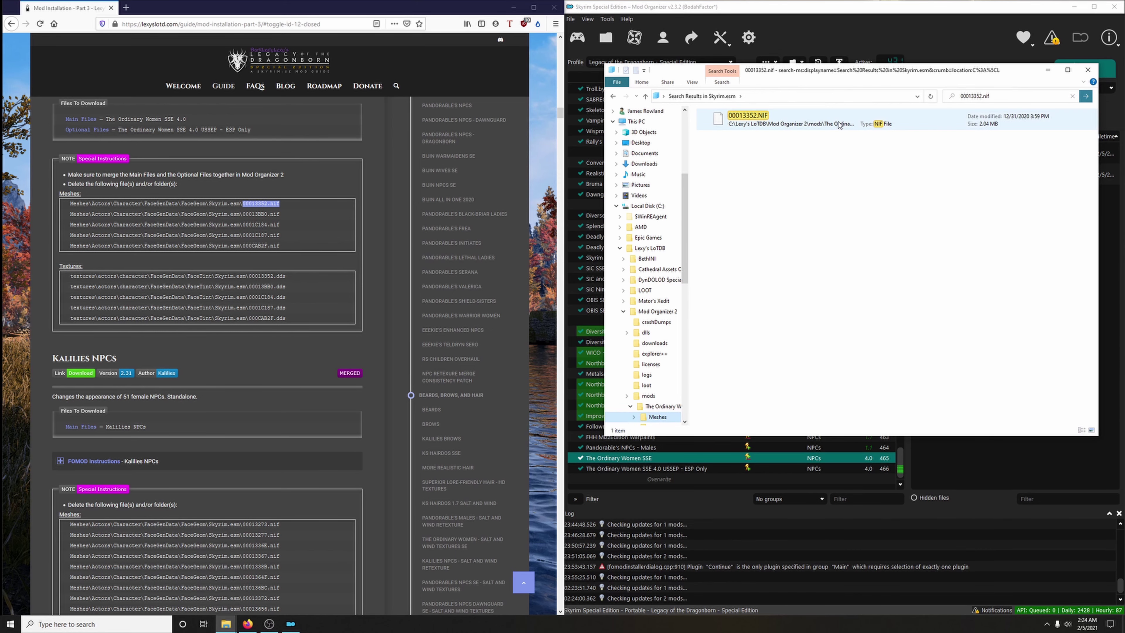
left_click(734, 116)
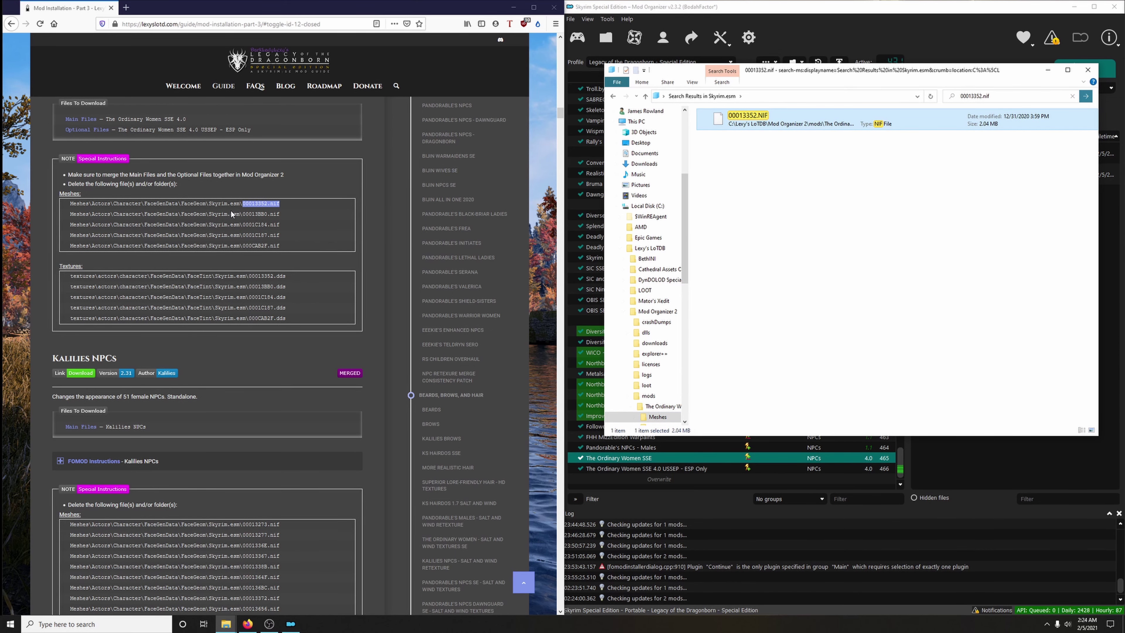
left_click_drag(243, 213, 278, 214)
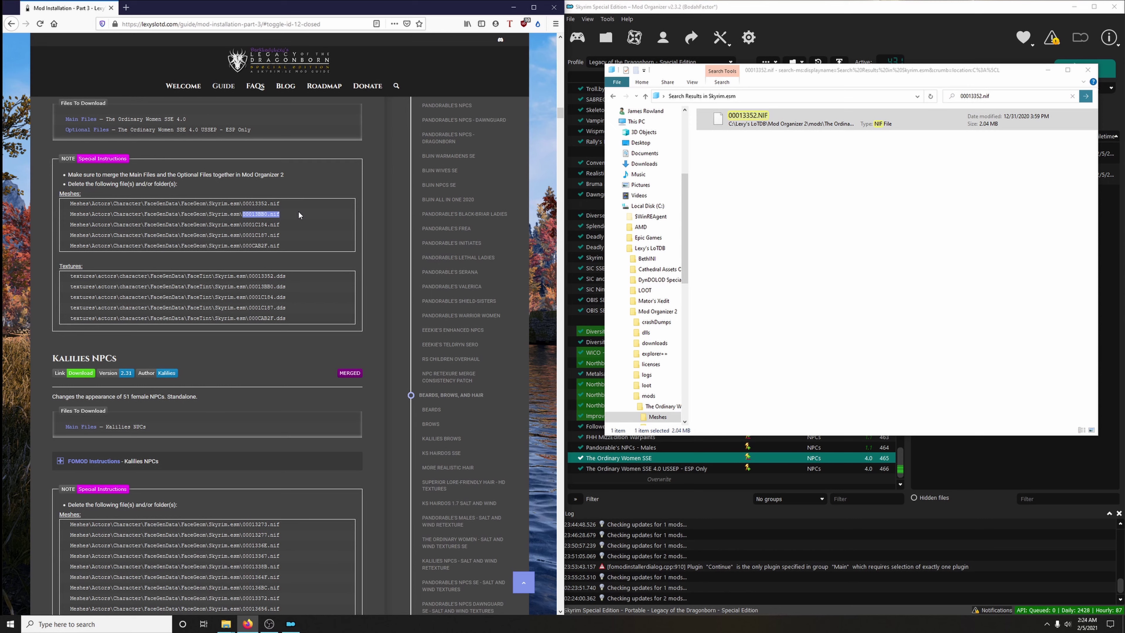
left_click(991, 96)
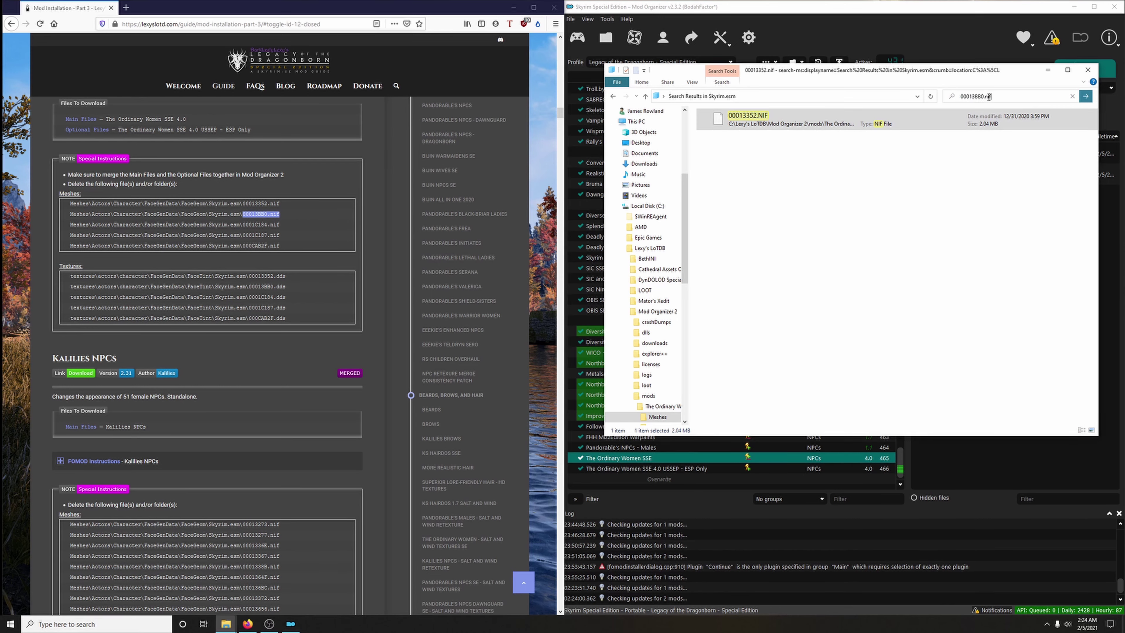
key("ctrl+v")
left_click(787, 127)
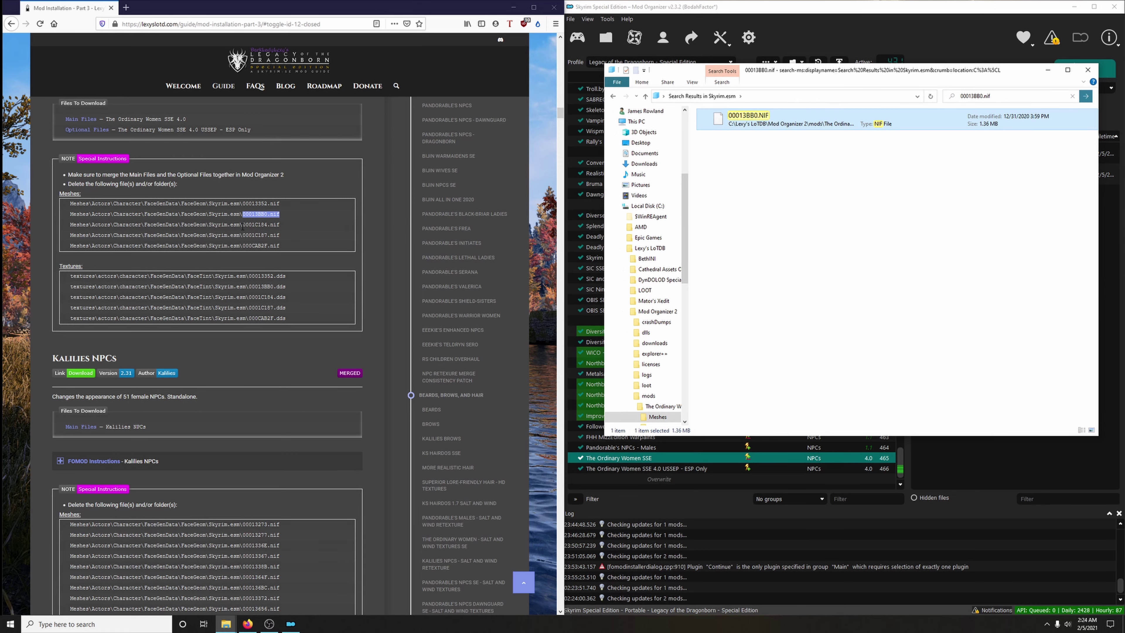
Step: Find meshes 0001C184.nif, 0001C187.nif and 000CAB2F.nif, then close Explorer
left_click_drag(242, 224, 279, 246)
key("ctrl+c")
left_click(991, 96)
key("ctrl+v")
left_click(786, 127)
key("ctrl+c")
left_click(991, 96)
key("ctrl+v")
left_click(786, 127)
key("ctrl+c")
left_click(975, 95)
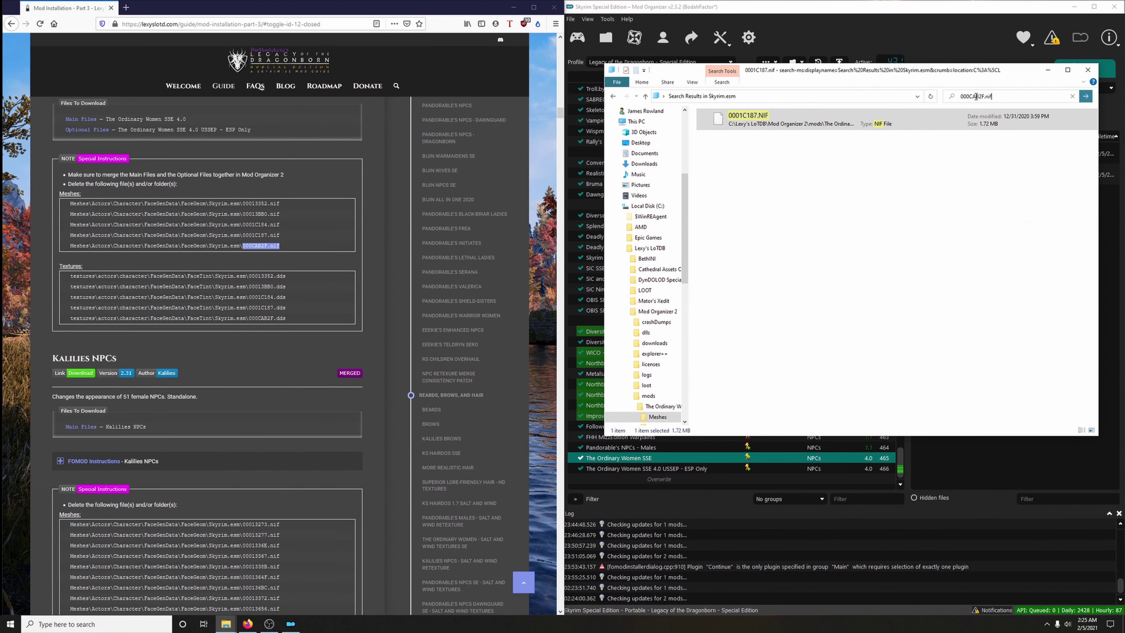
key("ctrl+v")
left_click(755, 128)
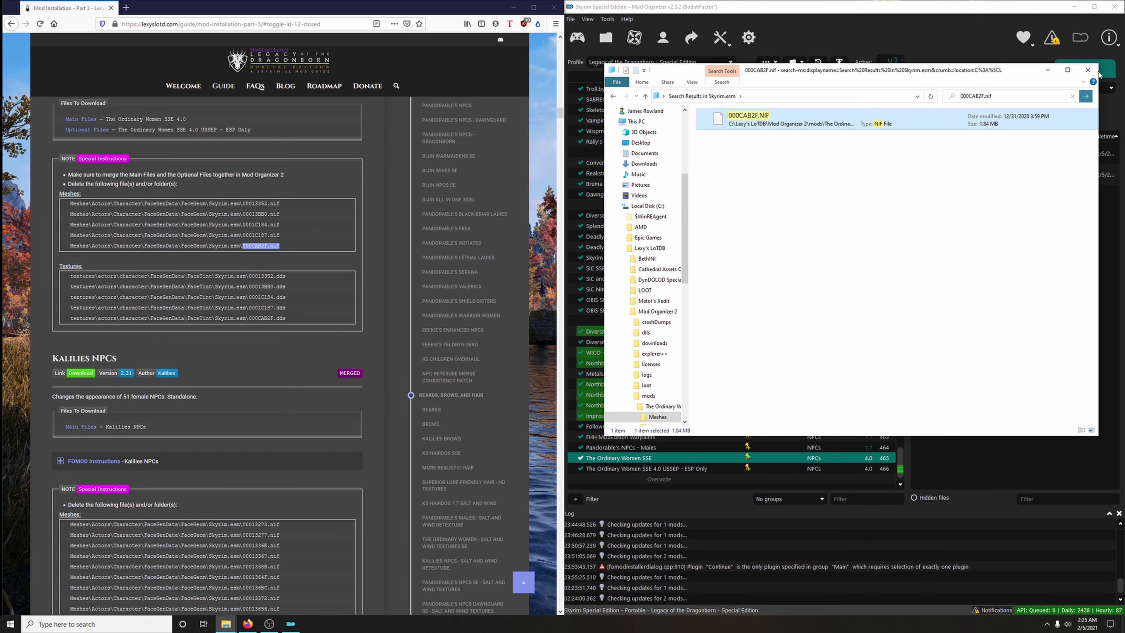
left_click(1088, 70)
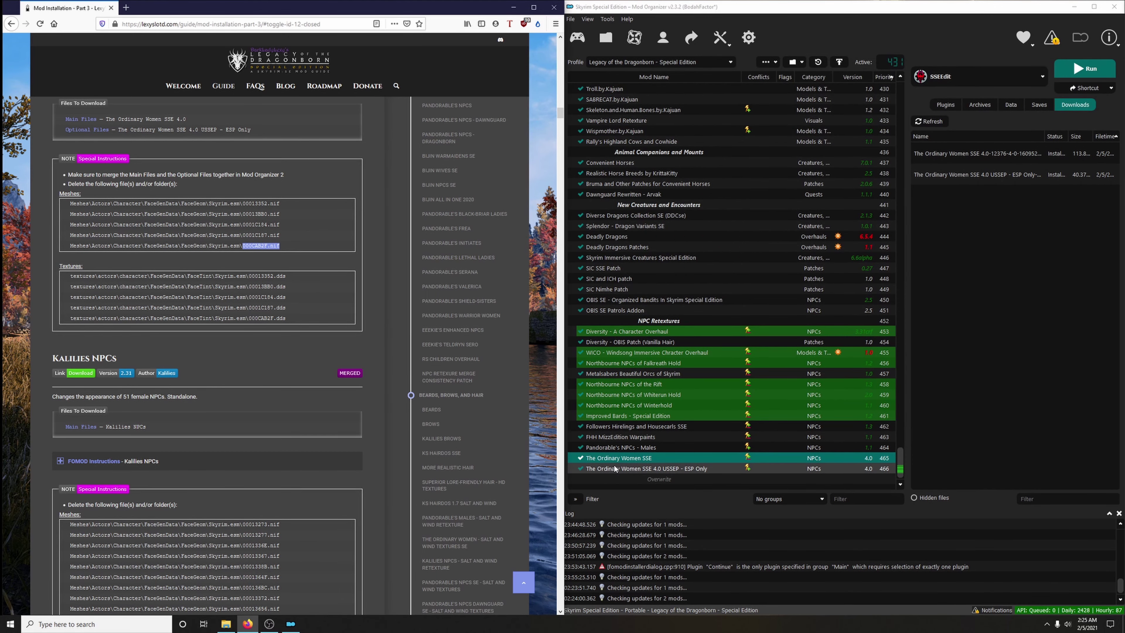
Step: Open the mod's Textures\Actors\Character\FaceGenData\FaceTint\skyrim.esm folder in Explorer
right_click(617, 456)
left_click(633, 437)
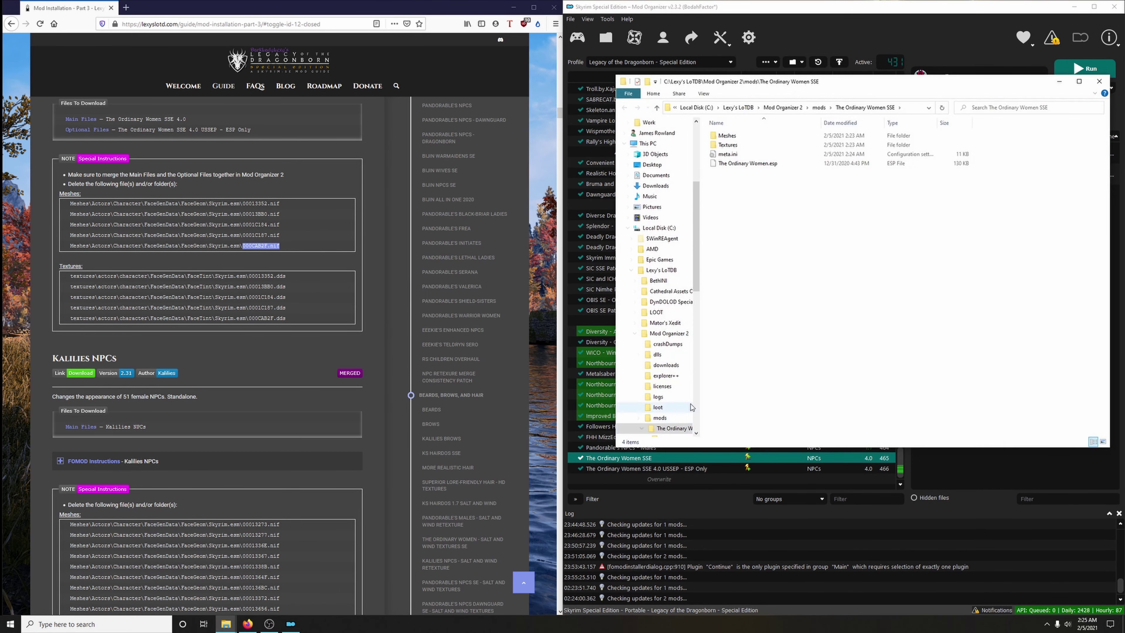
double_click(728, 145)
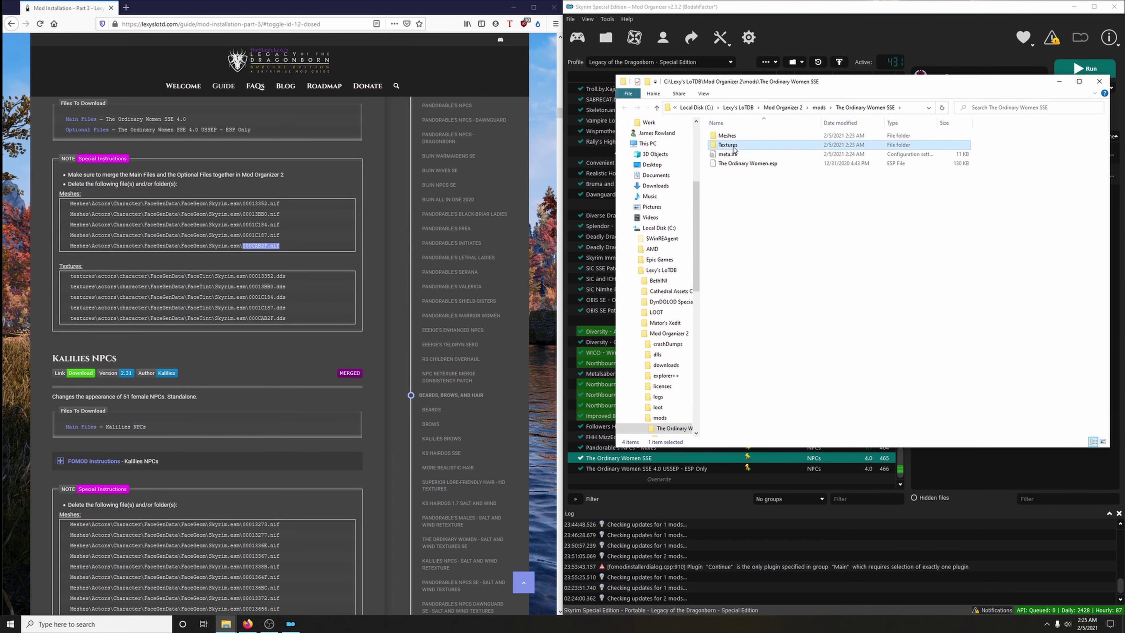
double_click(730, 136)
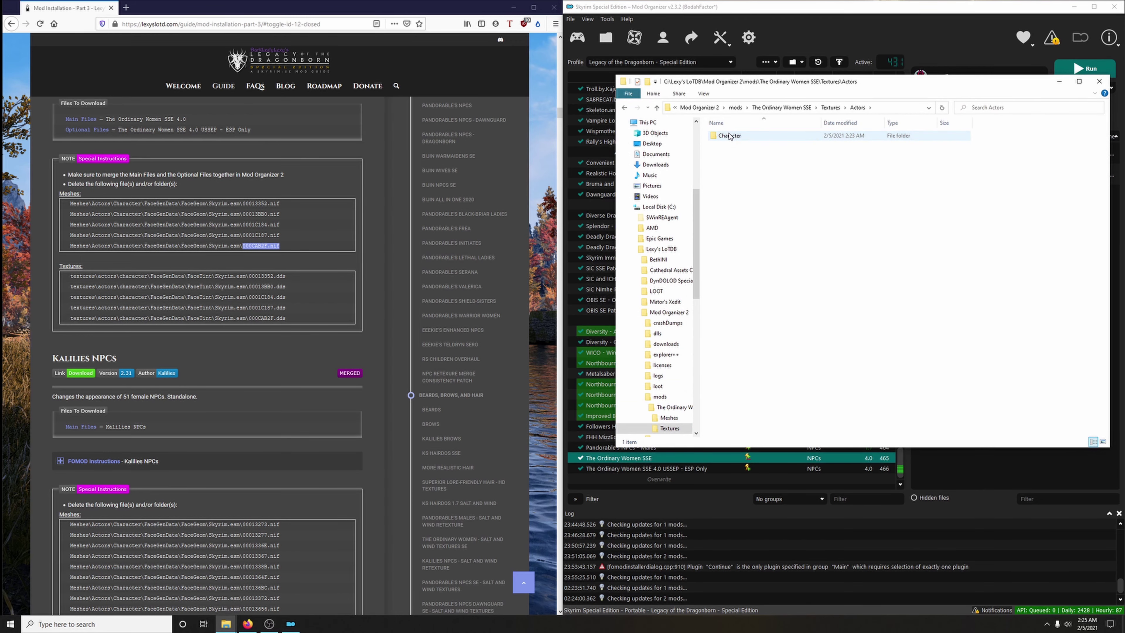
double_click(729, 137)
double_click(730, 137)
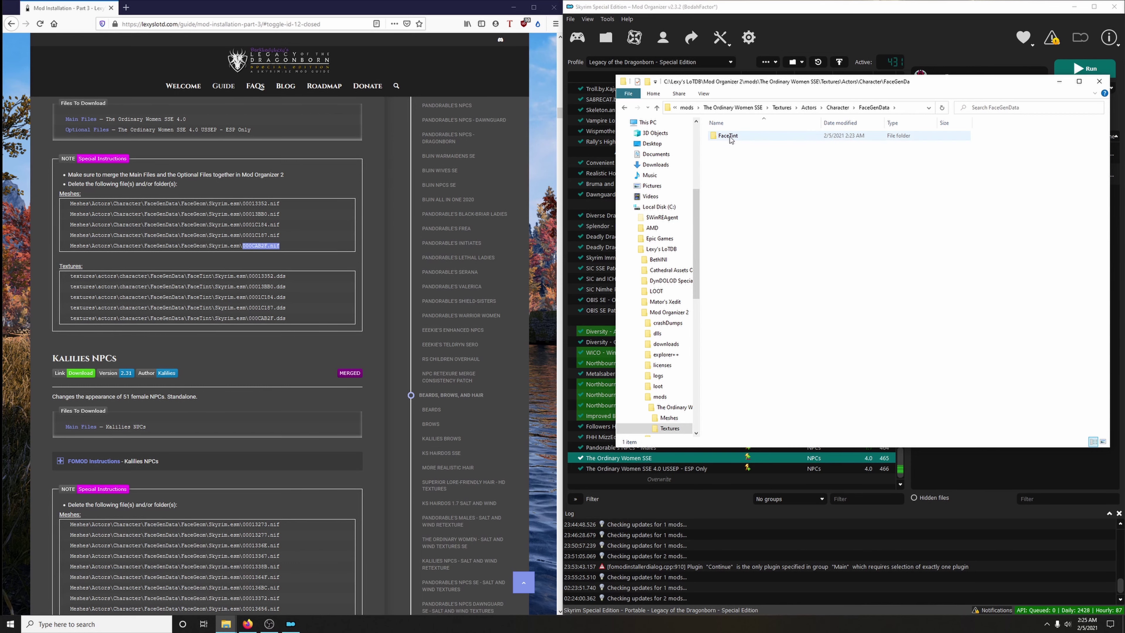
double_click(730, 138)
double_click(737, 148)
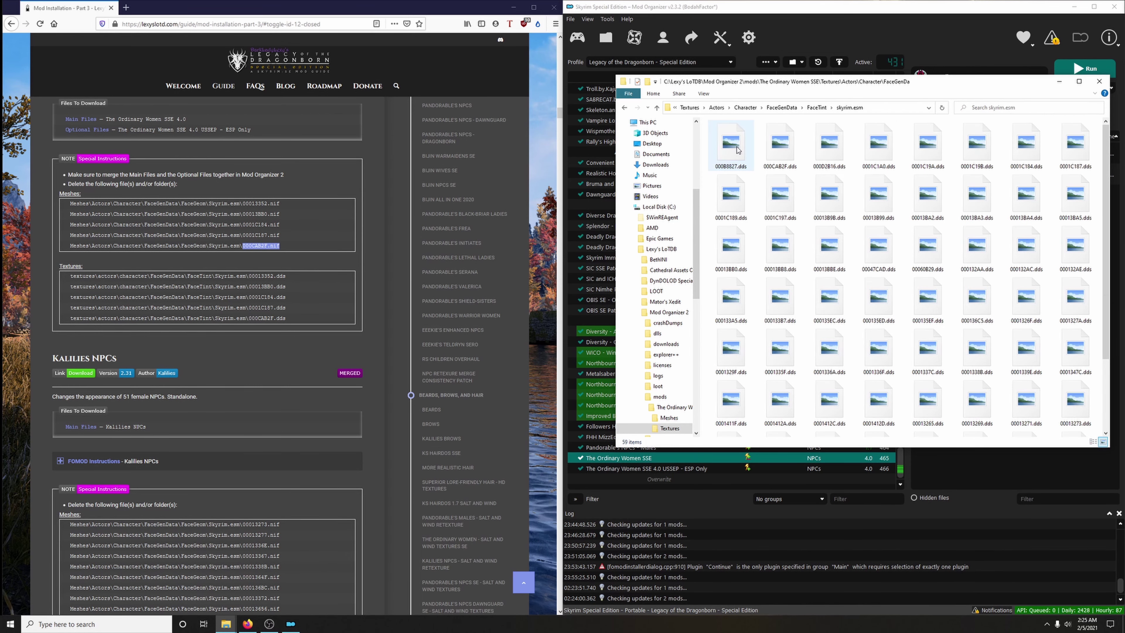
Step: Search the folder for textures 00013352.dds, 00013BB0.dds and 0001C184.dds
left_click_drag(249, 277, 272, 277)
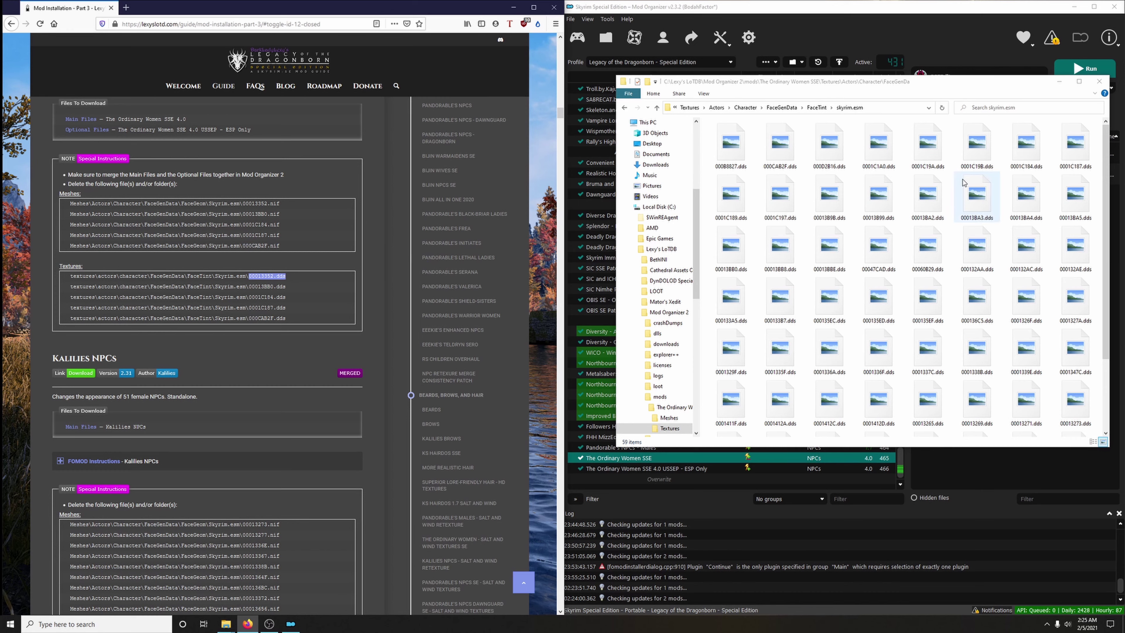
left_click(1002, 108)
key("ctrl+v")
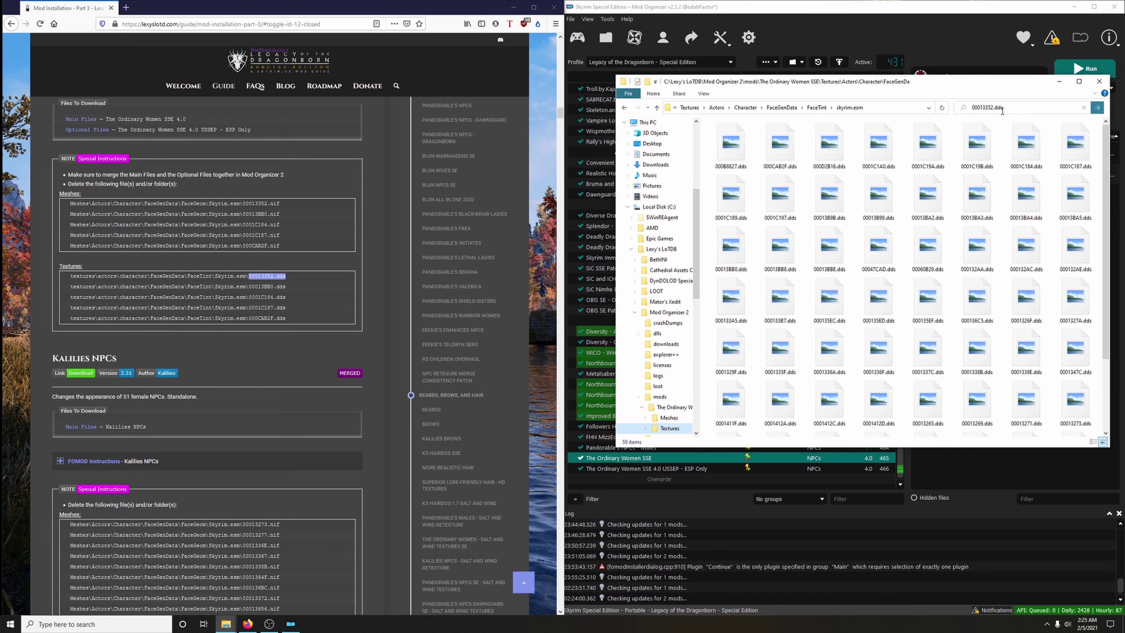
left_click(736, 160)
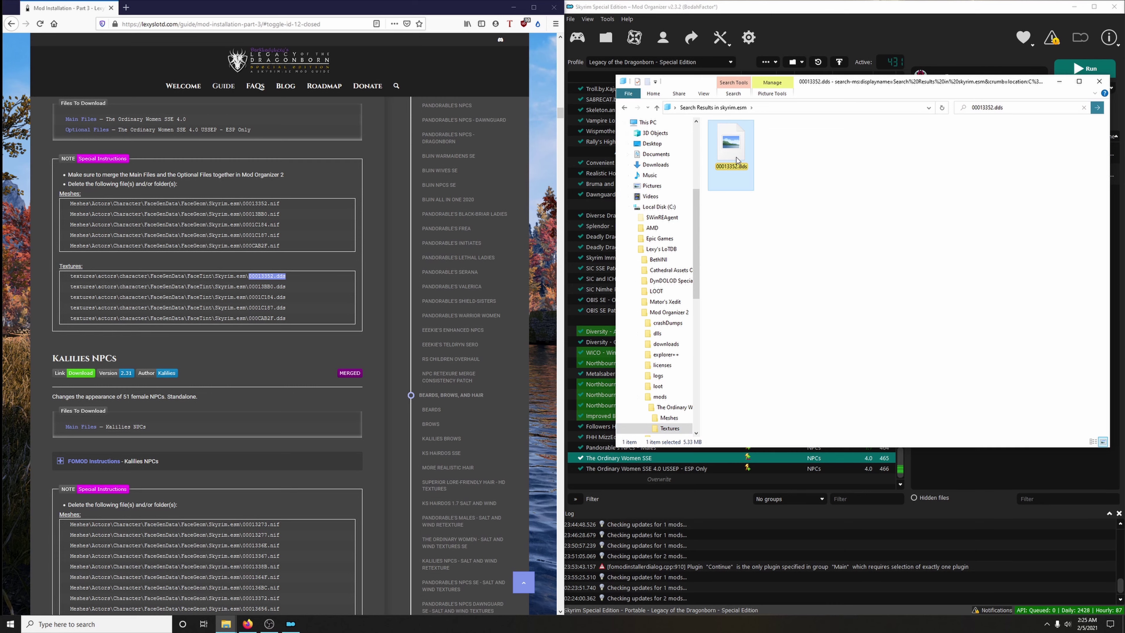
left_click_drag(248, 287, 292, 293)
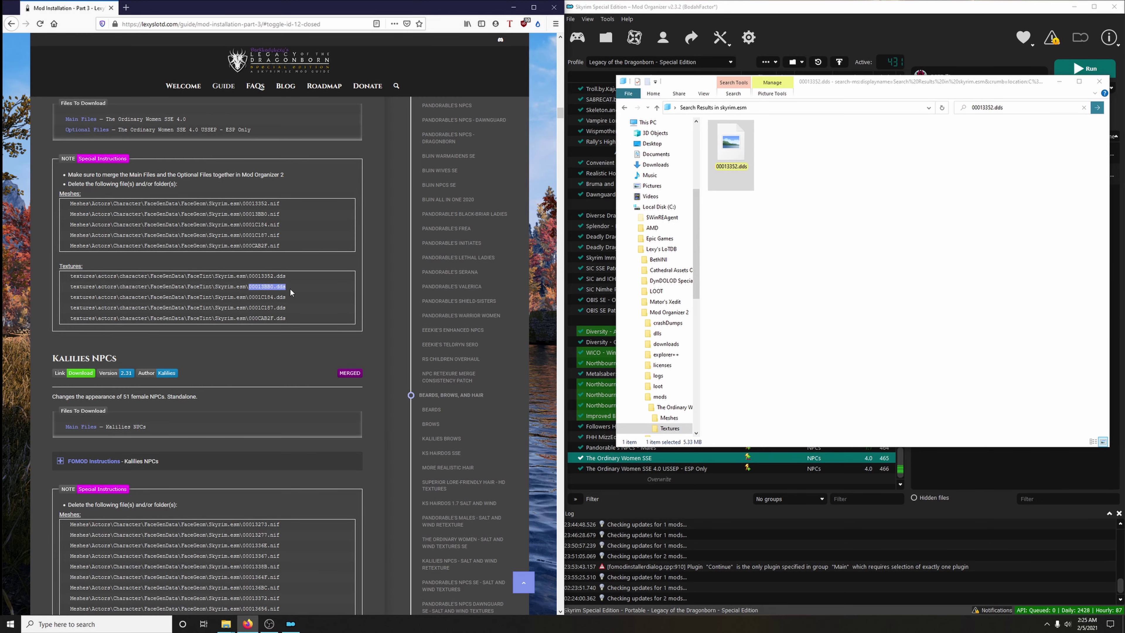
left_click(992, 109)
key("ctrl+v")
key("Return")
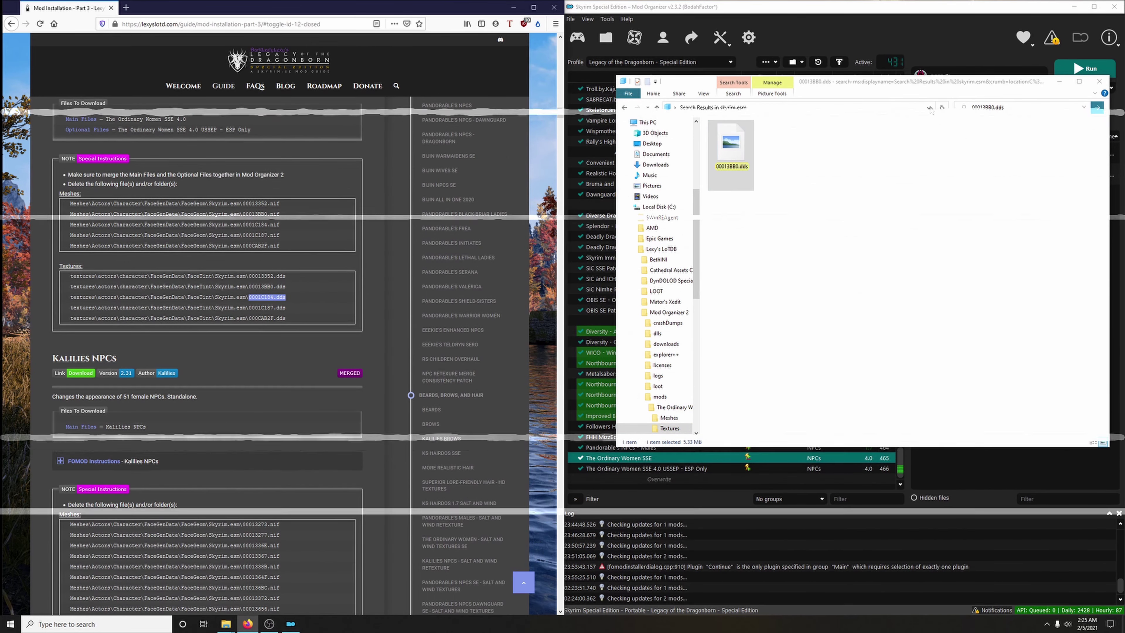
left_click(1019, 107)
key("ctrl+v")
key("Return")
Step: Find textures 0001C187.dds and 000CAB2F.dds, then close the Explorer window
left_click_drag(248, 308, 287, 320)
left_click(1001, 108)
key("ctrl+v")
key("Return")
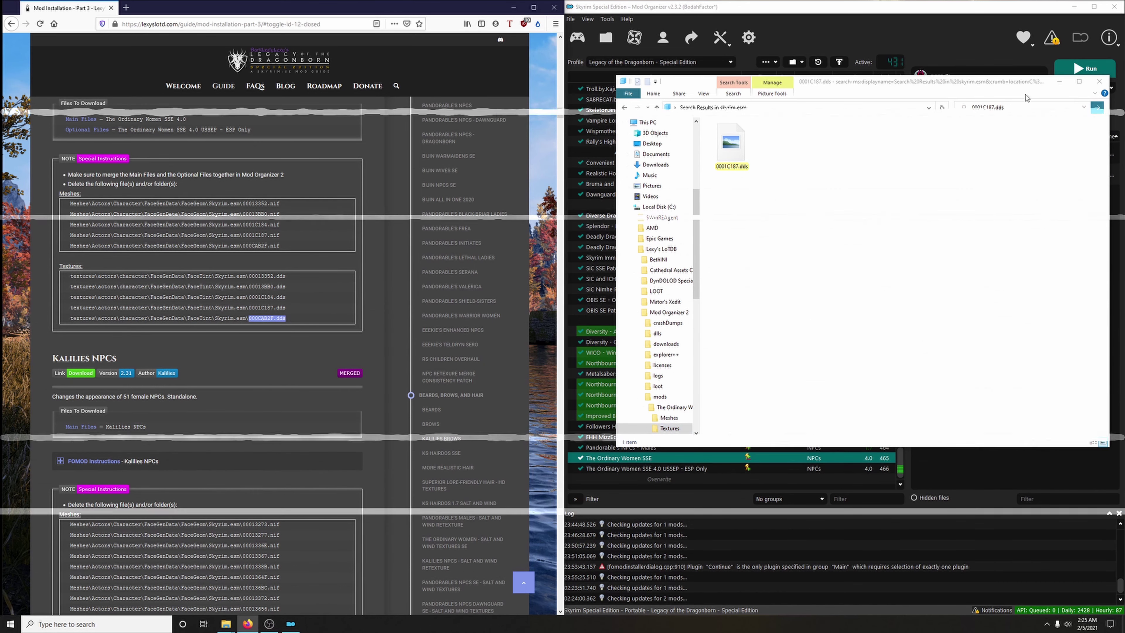
left_click(996, 108)
key("ctrl+v")
key("Return")
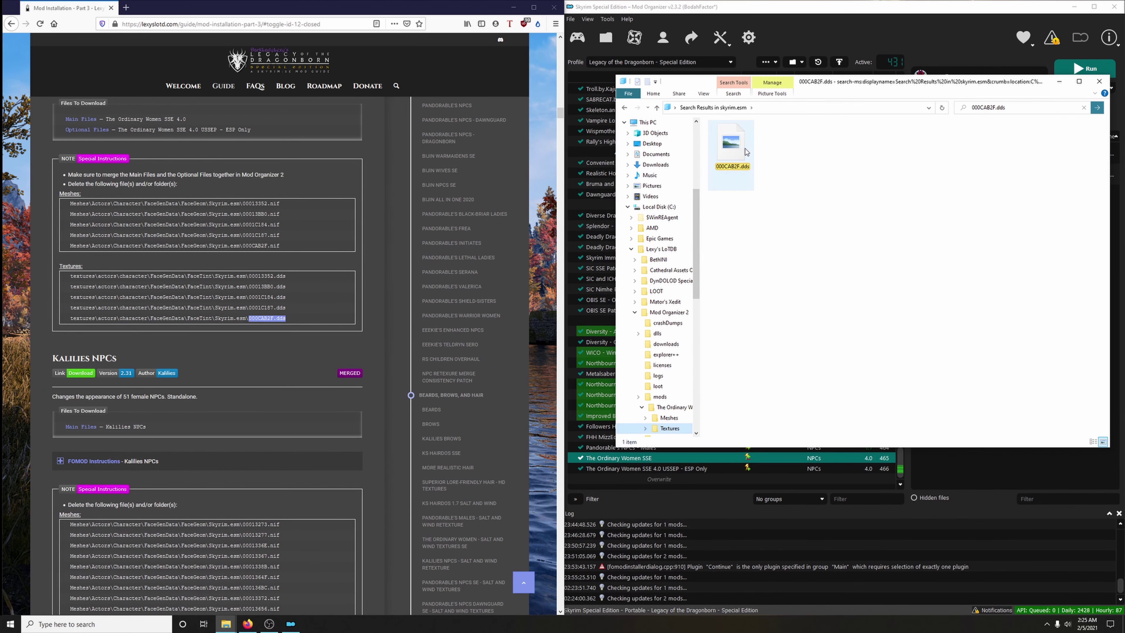
left_click(728, 154)
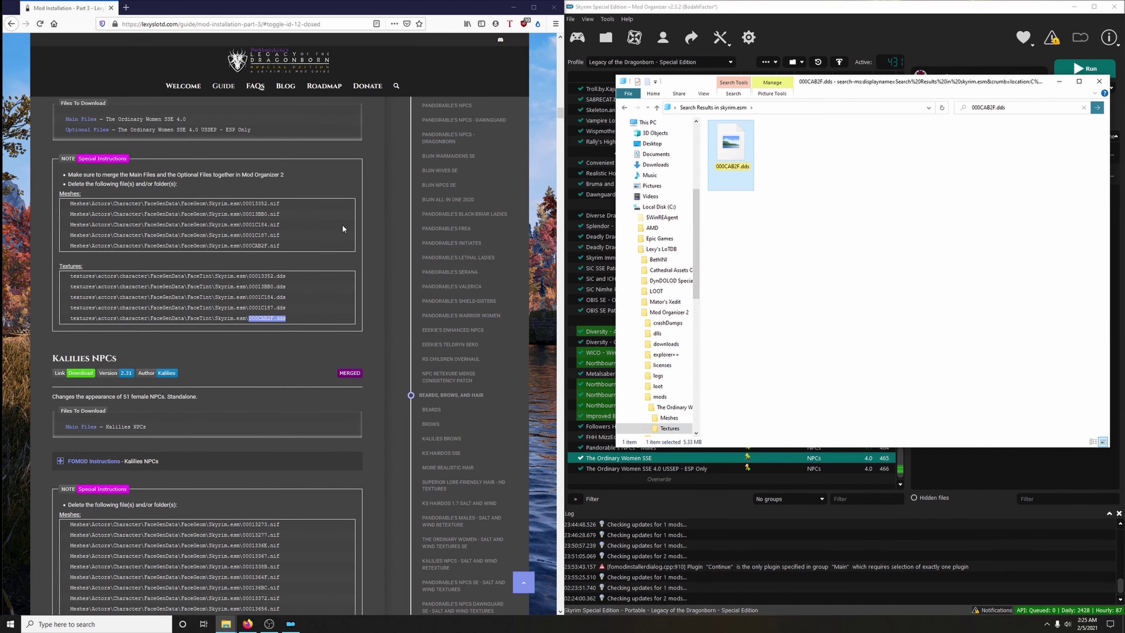
scroll(341, 224, "down", 2)
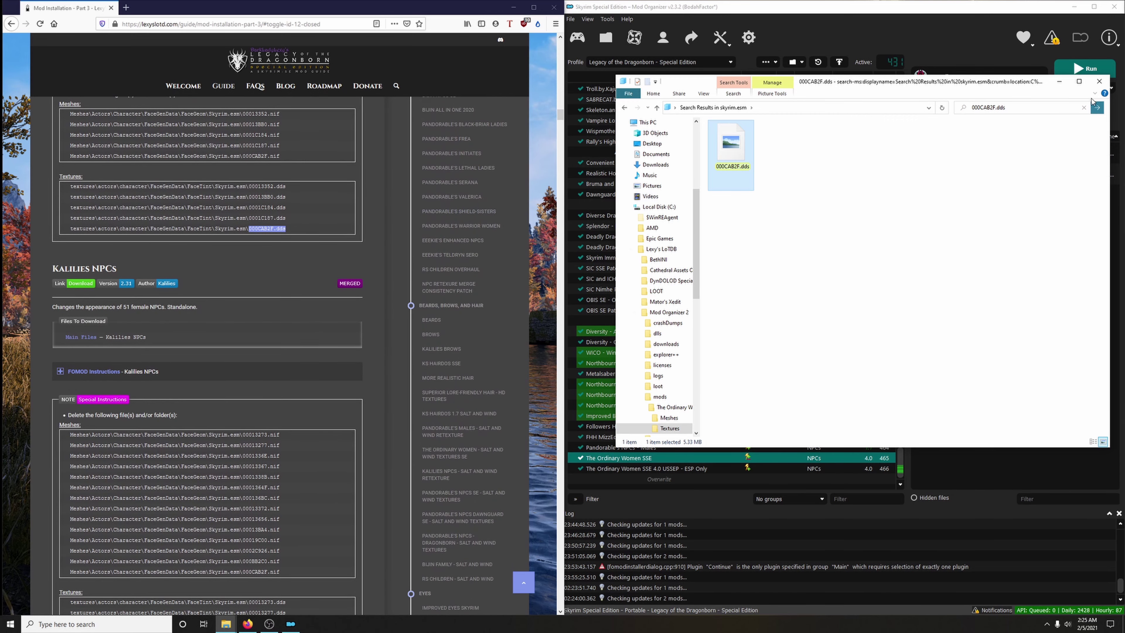
left_click(1099, 81)
Step: Send the Kalilies NPCs main file from its Nexus page to Mod Organizer 2
scroll(72, 330, "down", 4)
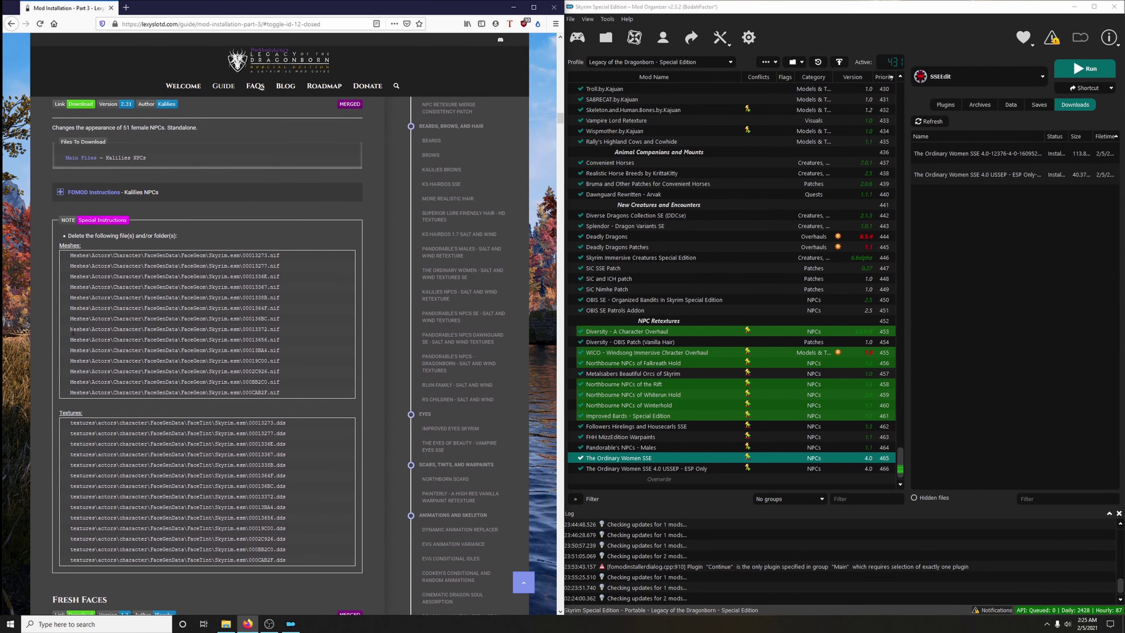
scroll(89, 328, "up", 3)
scroll(101, 331, "down", 2)
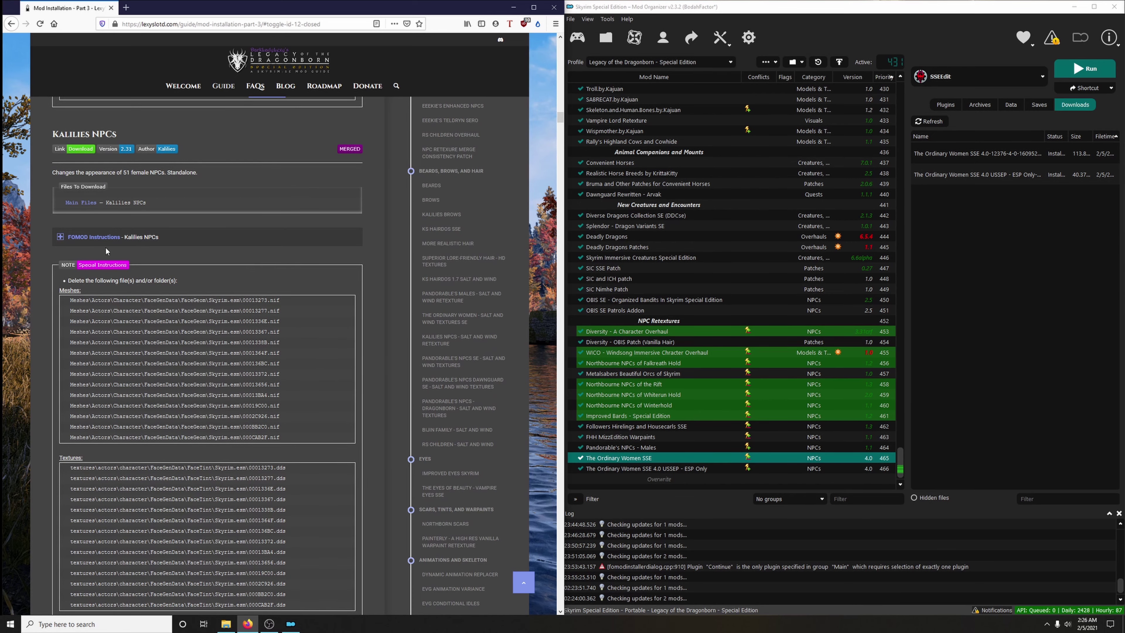
left_click(80, 149)
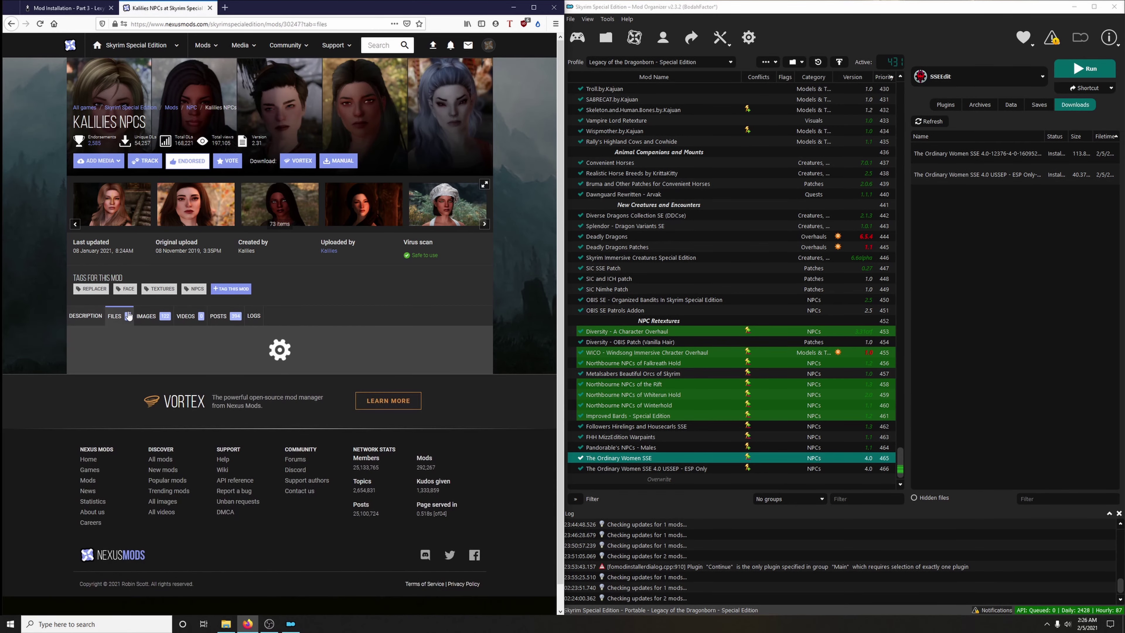
scroll(151, 328, "down", 2)
left_click(171, 337)
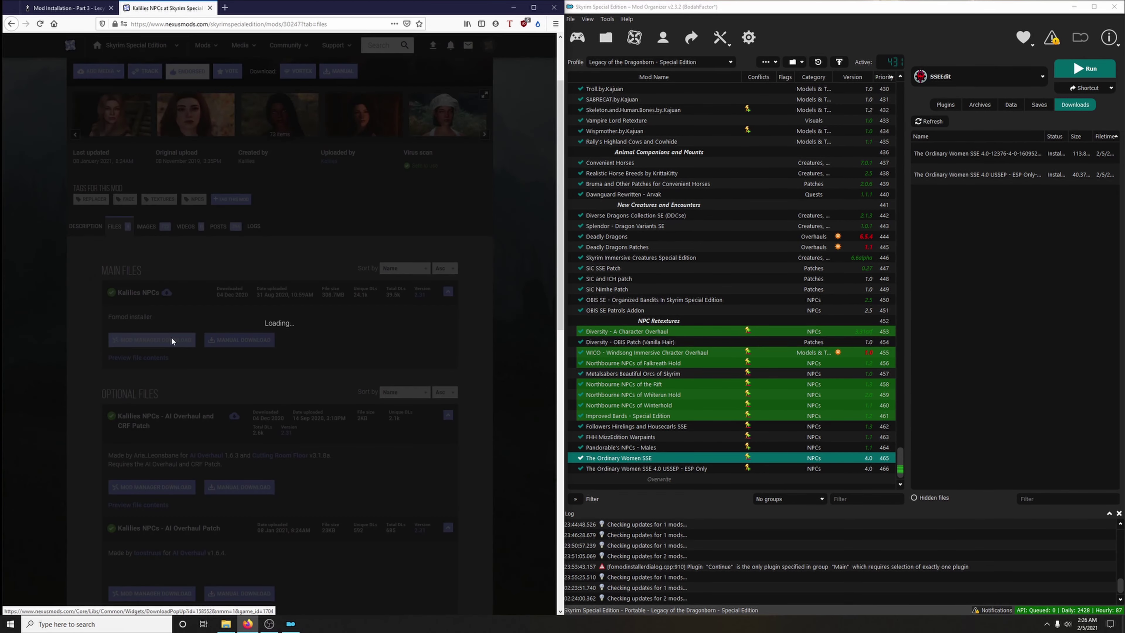
left_click(490, 238)
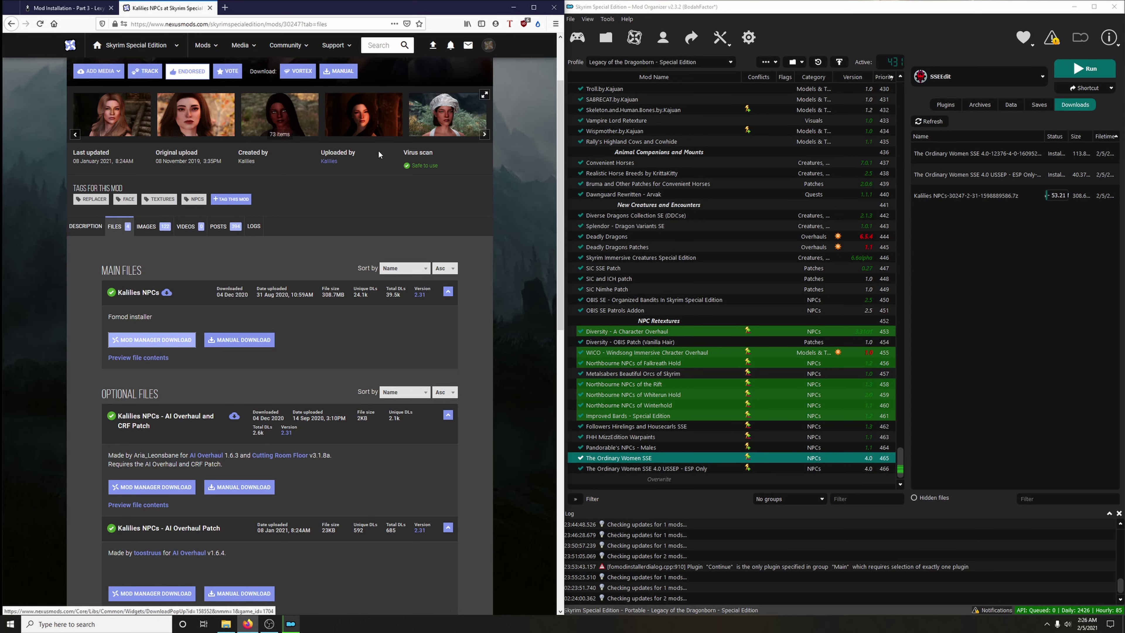
Step: Browse the Kalilies NPCs preview images, then close the mod page
left_click(131, 111)
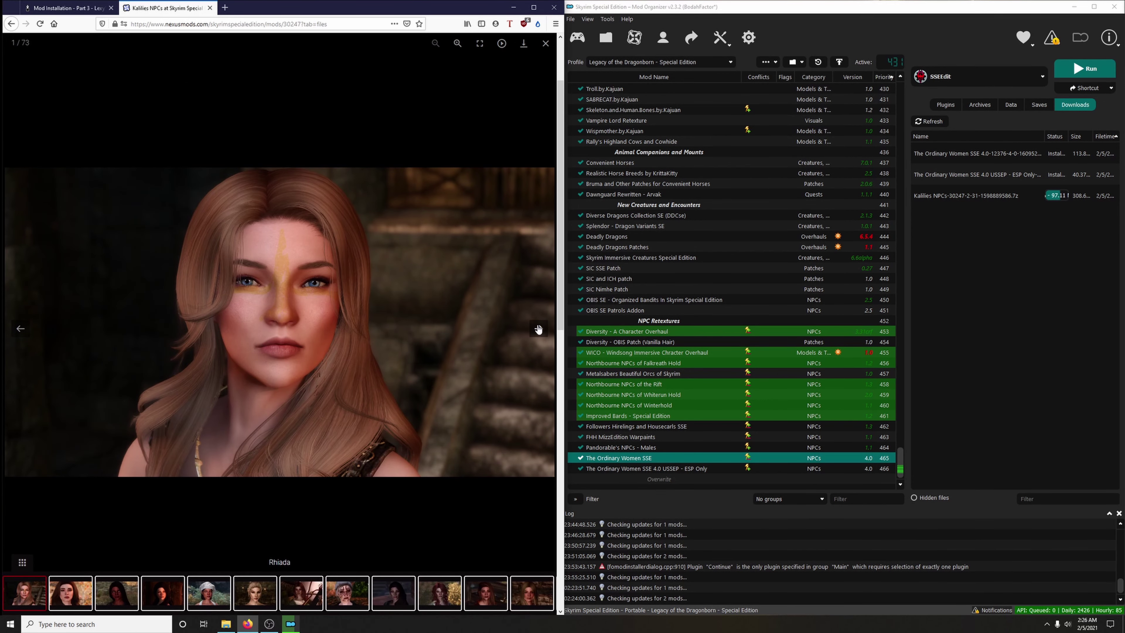
left_click(536, 329)
left_click(537, 329)
left_click(537, 328)
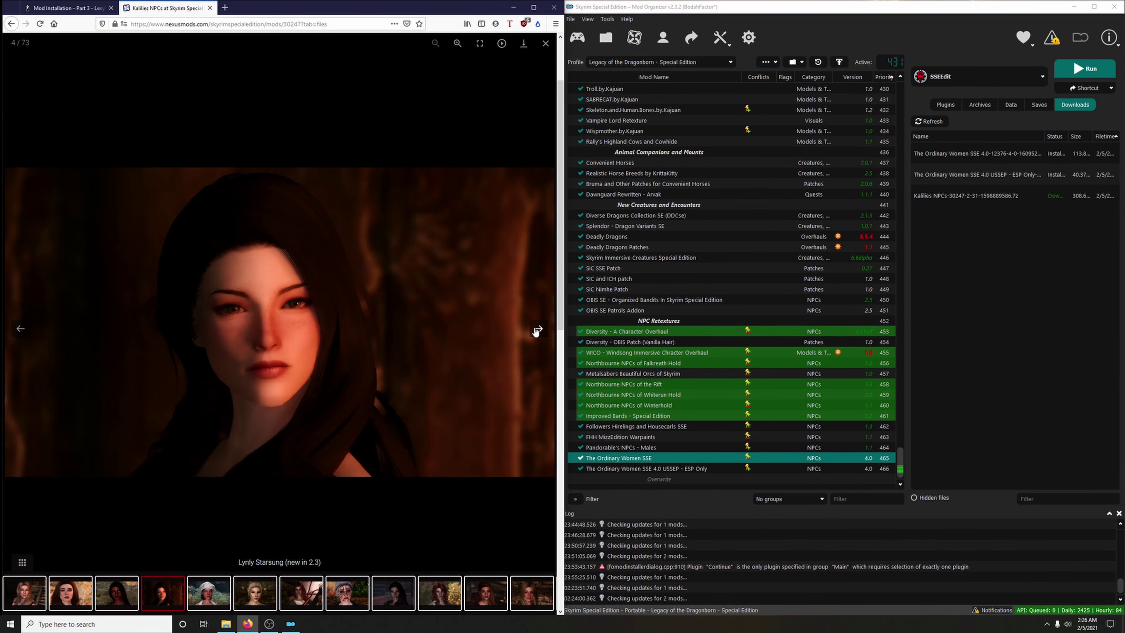
left_click(210, 8)
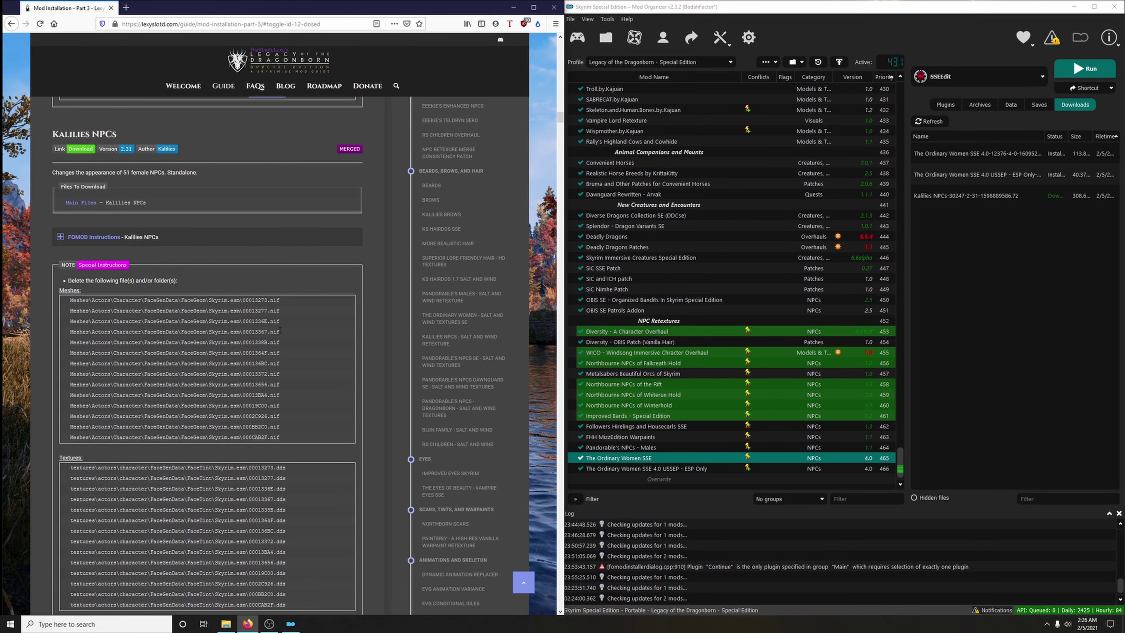
scroll(292, 328, "up", 7)
scroll(306, 317, "down", 6)
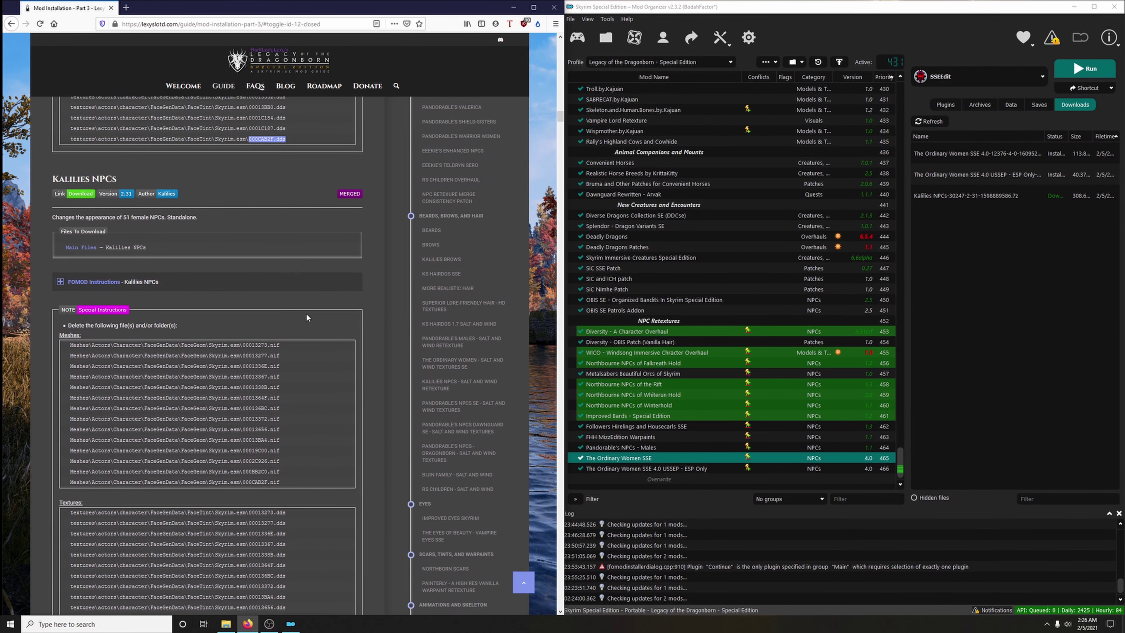
Step: Install Kalilies NPCs 2.31 through its FOMOD with UNP textures and enable it at priority 467
double_click(974, 197)
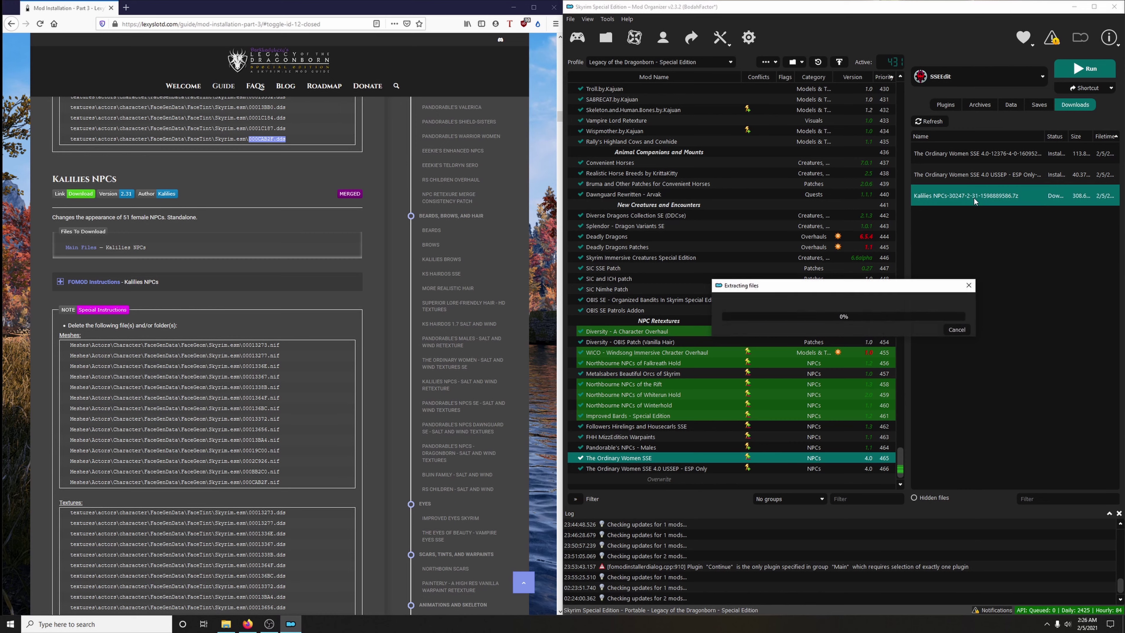
left_click(93, 282)
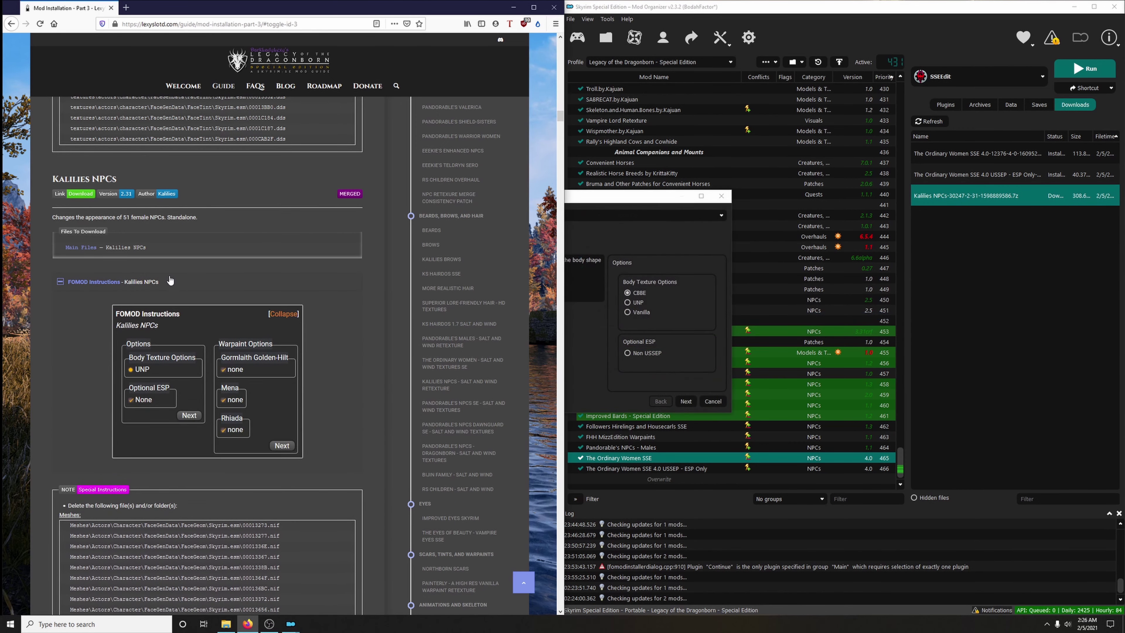
scroll(249, 300, "down", 2)
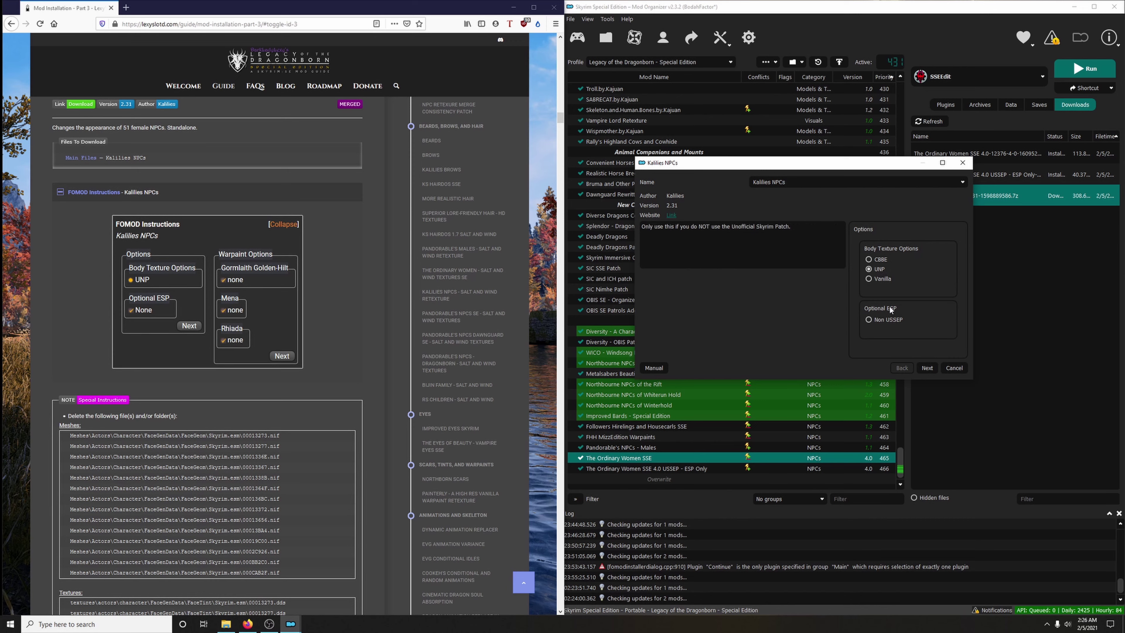
left_click(927, 368)
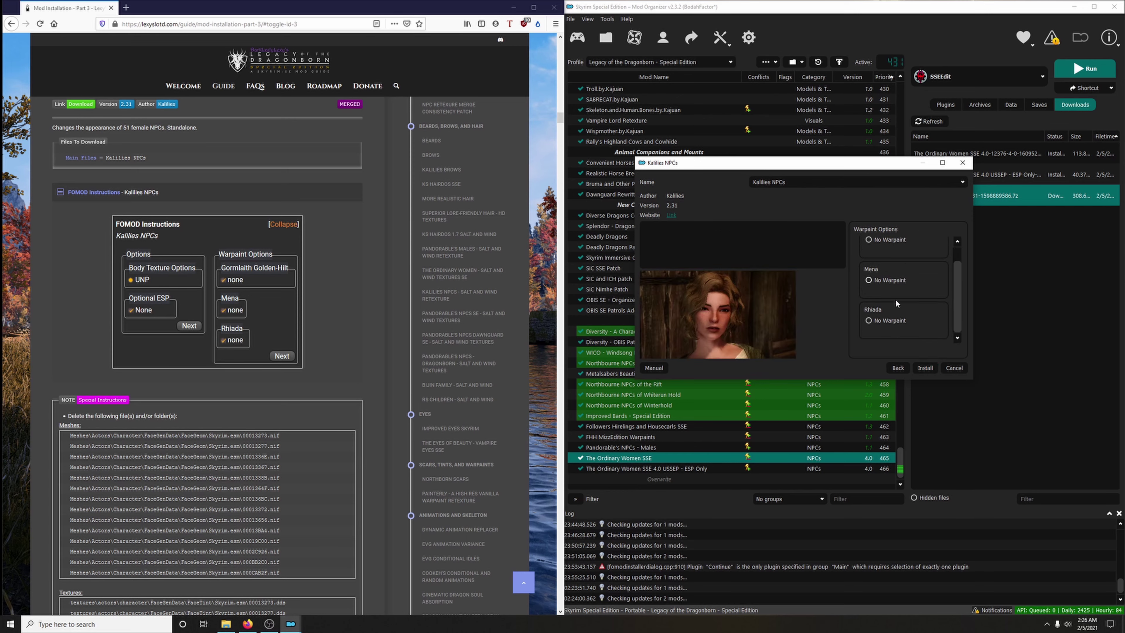
left_click(926, 367)
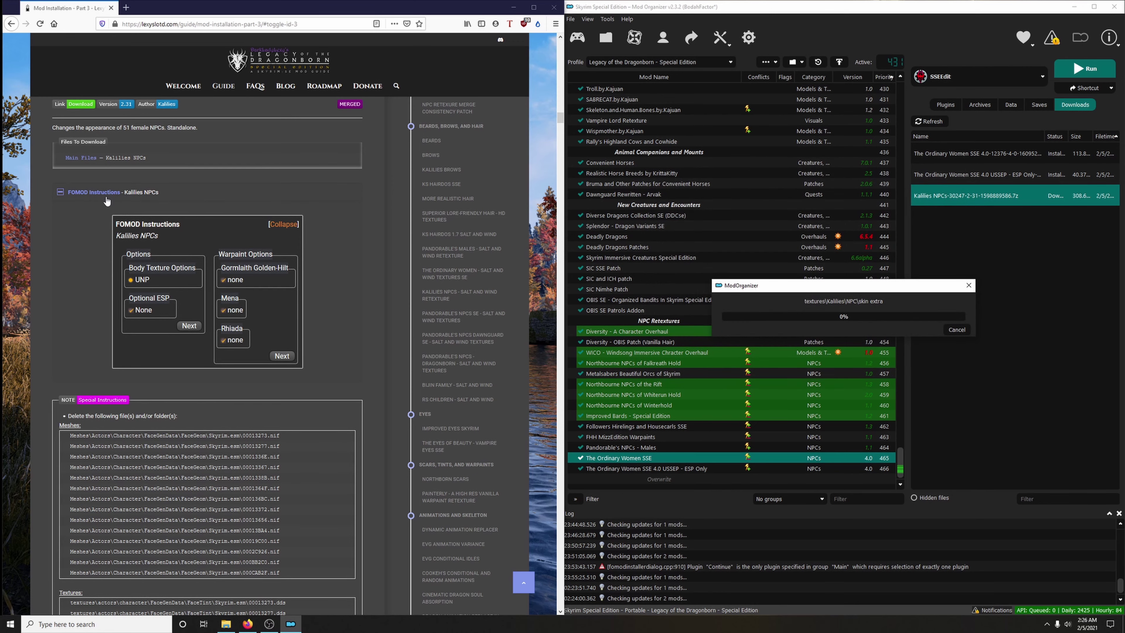
left_click(73, 192)
scroll(328, 364, "down", 3)
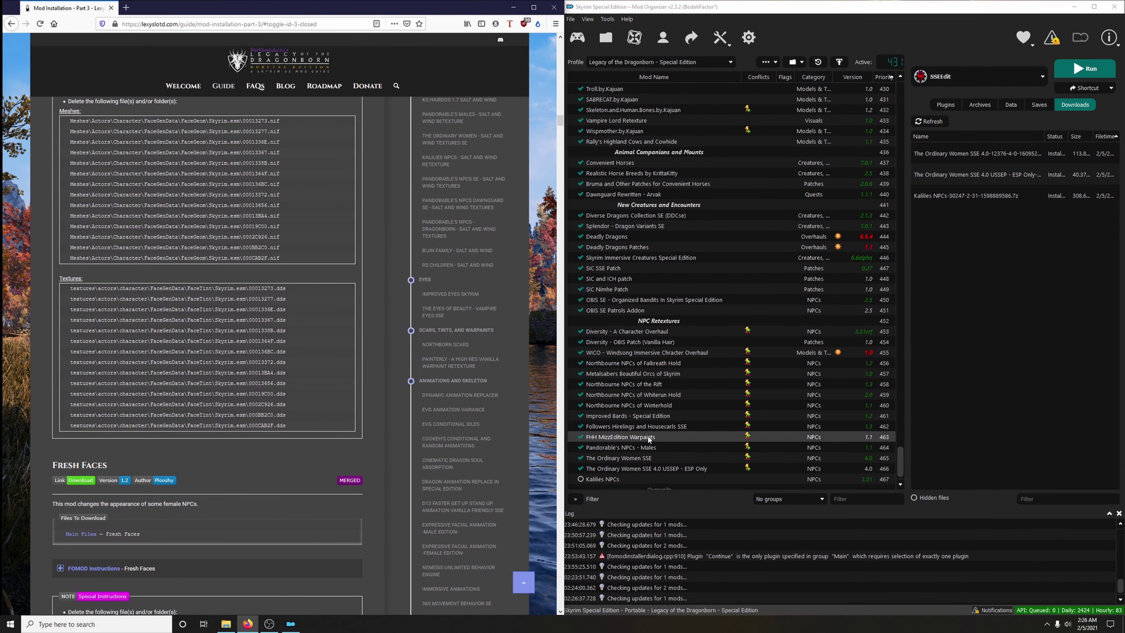
left_click(581, 478)
Step: Open Kalilies NPCs in Explorer at meshes\actors\character\facegendata\facegeom\skyrim.esm
right_click(610, 478)
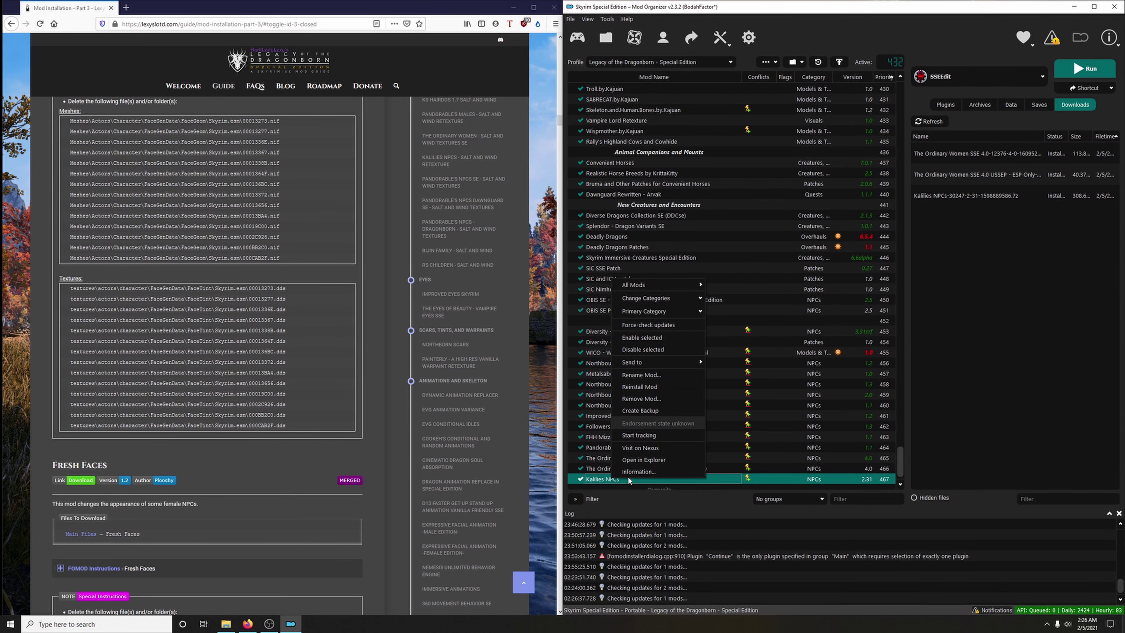
left_click(657, 457)
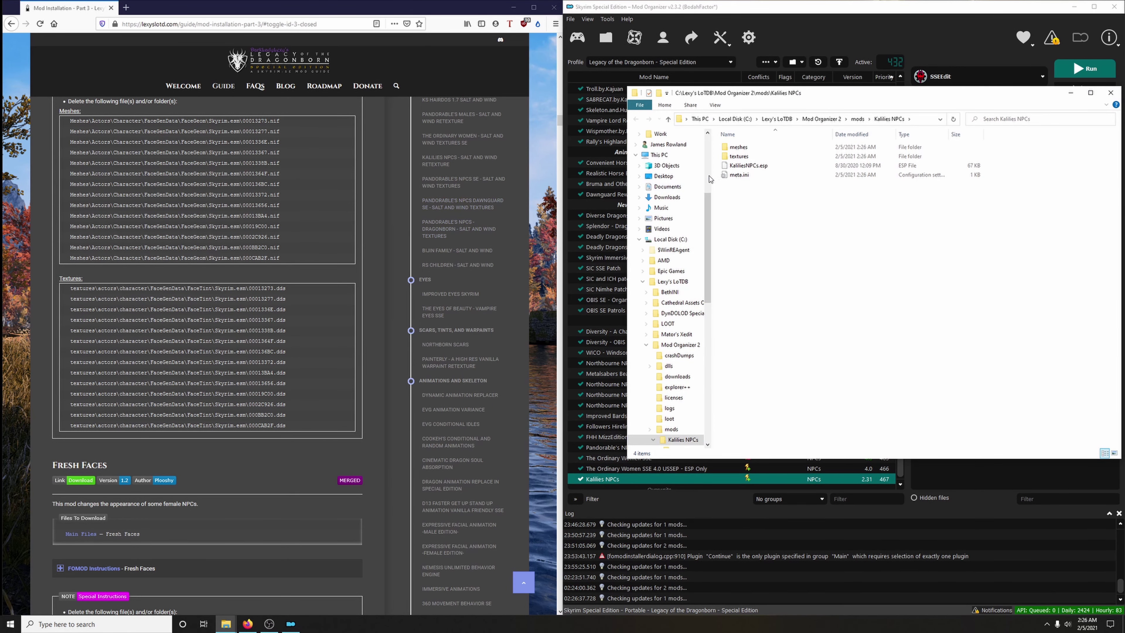
double_click(738, 147)
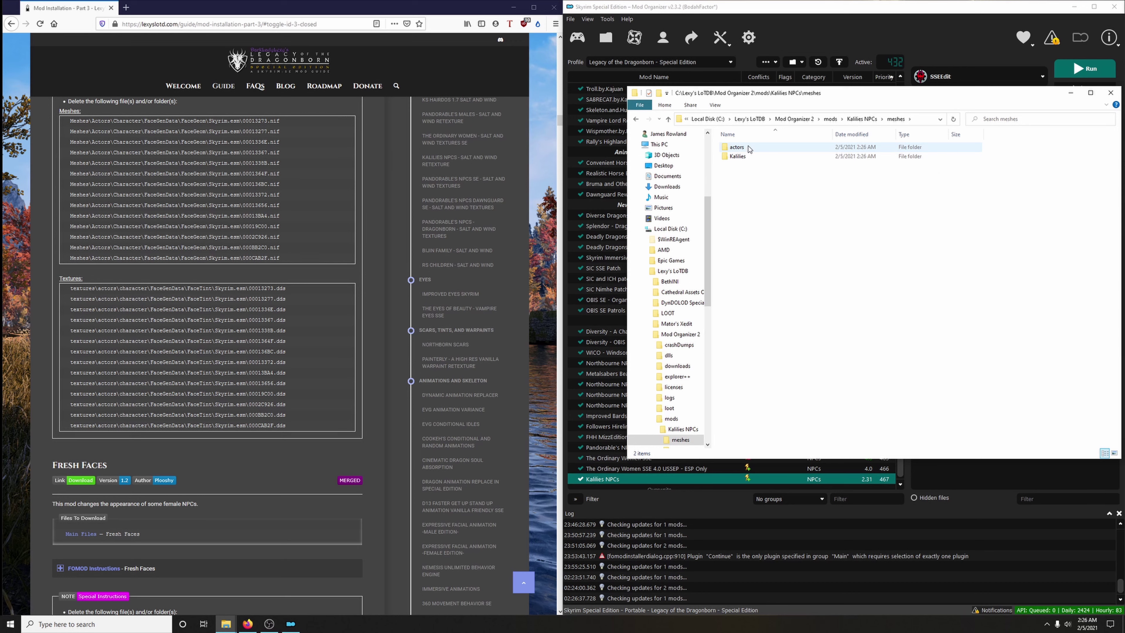
double_click(737, 147)
double_click(744, 147)
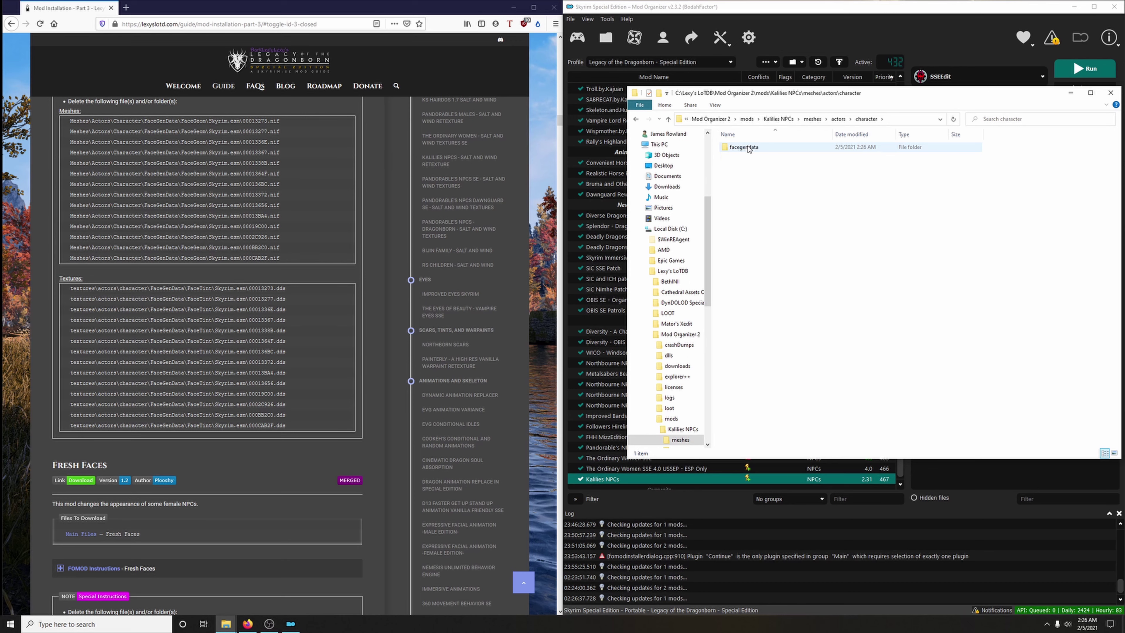
double_click(744, 147)
double_click(747, 147)
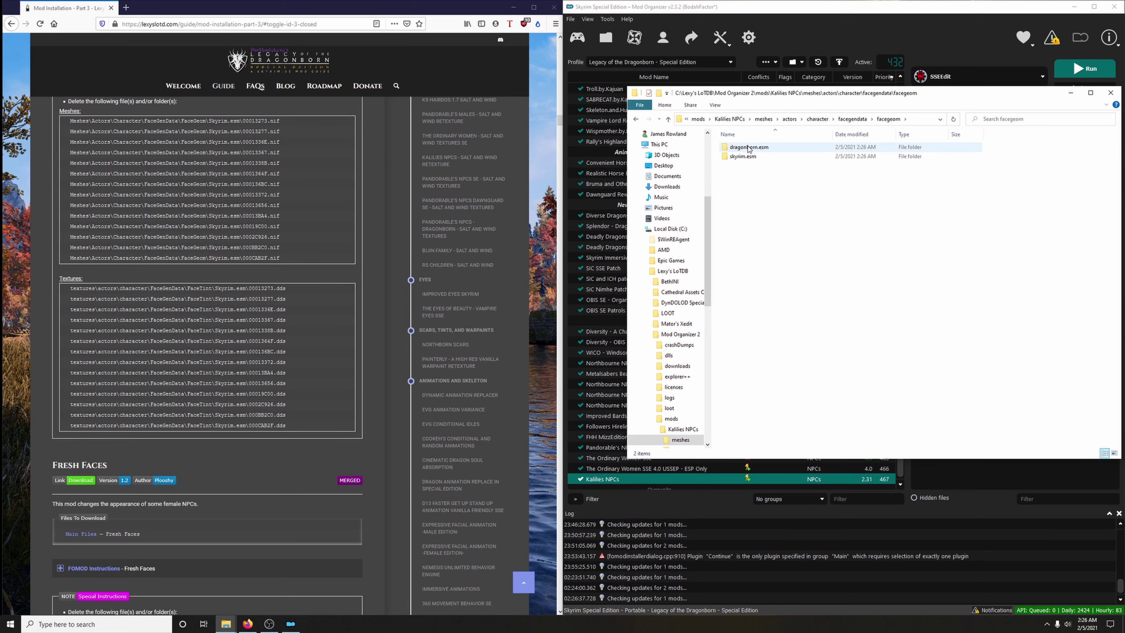
double_click(742, 156)
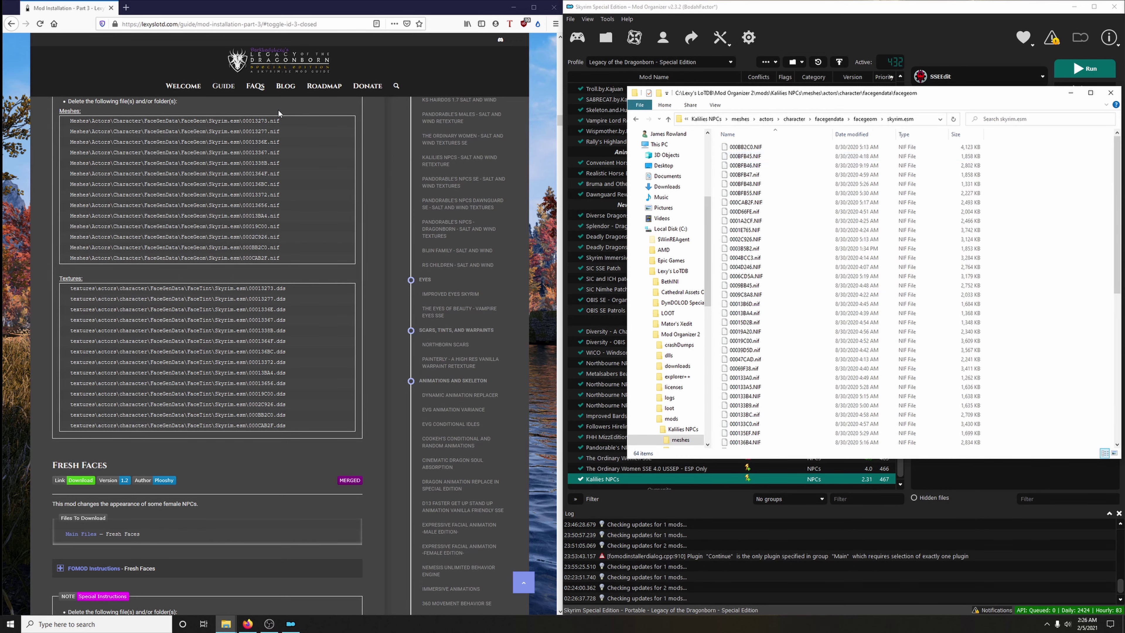
Step: Delete the 0001336E.nif mesh and search the folder for 00013367.nif
left_click_drag(243, 124, 279, 119)
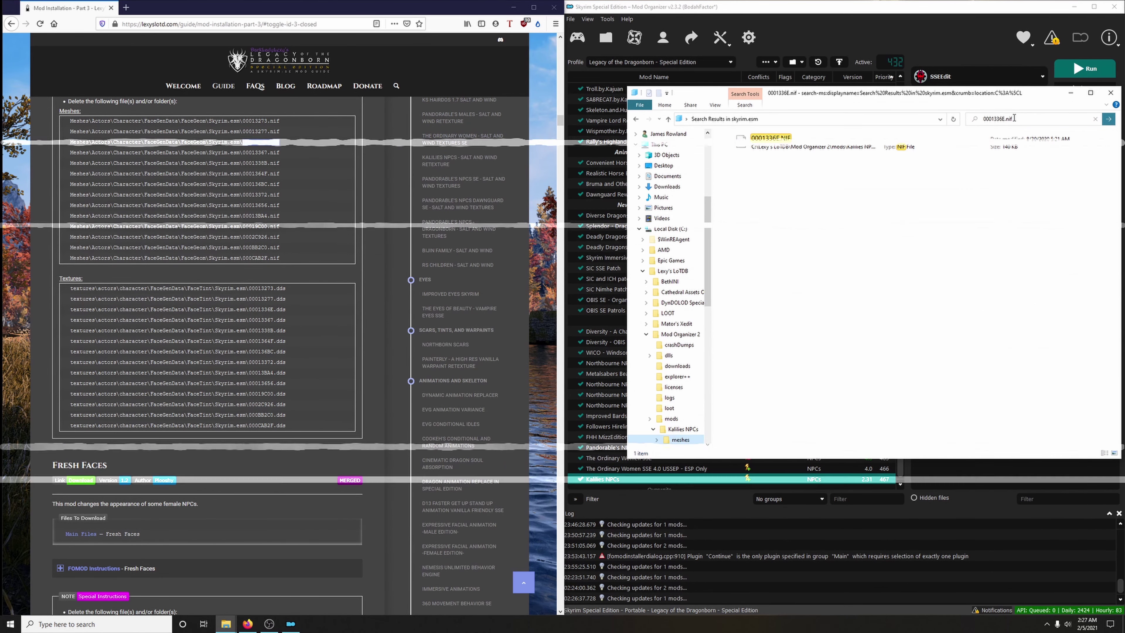
left_click(768, 146)
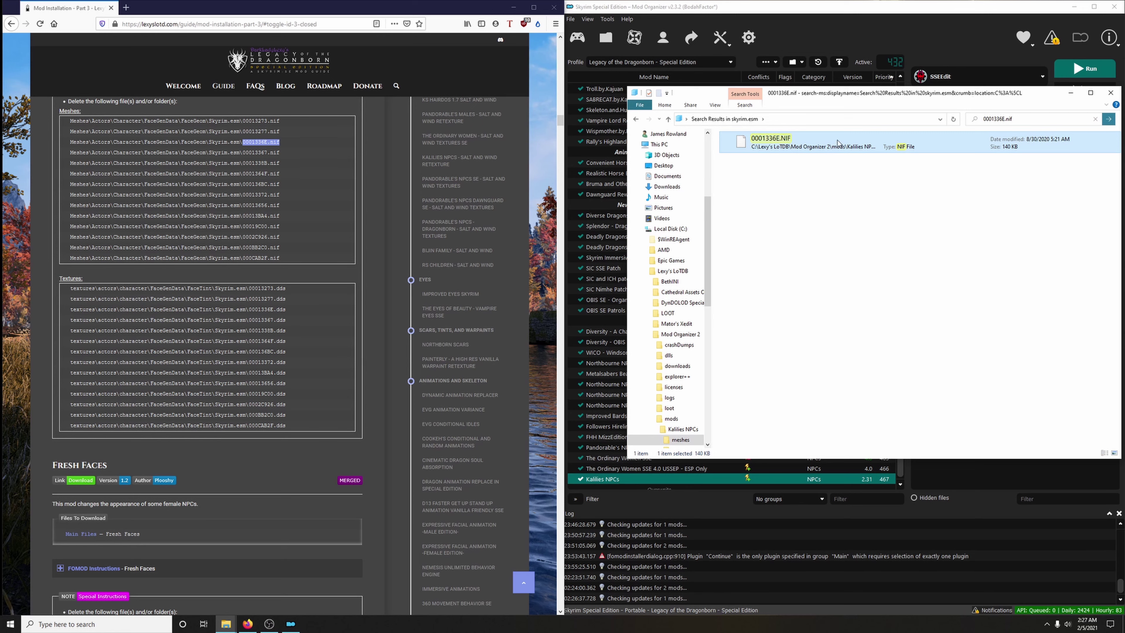
key("Delete")
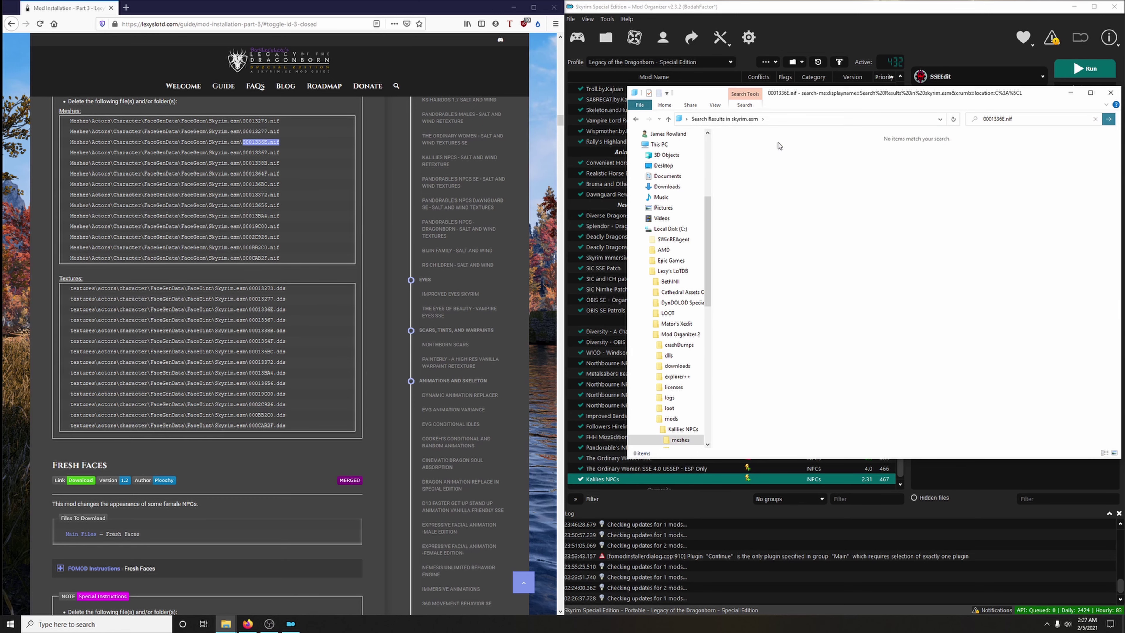
left_click_drag(243, 152, 274, 154)
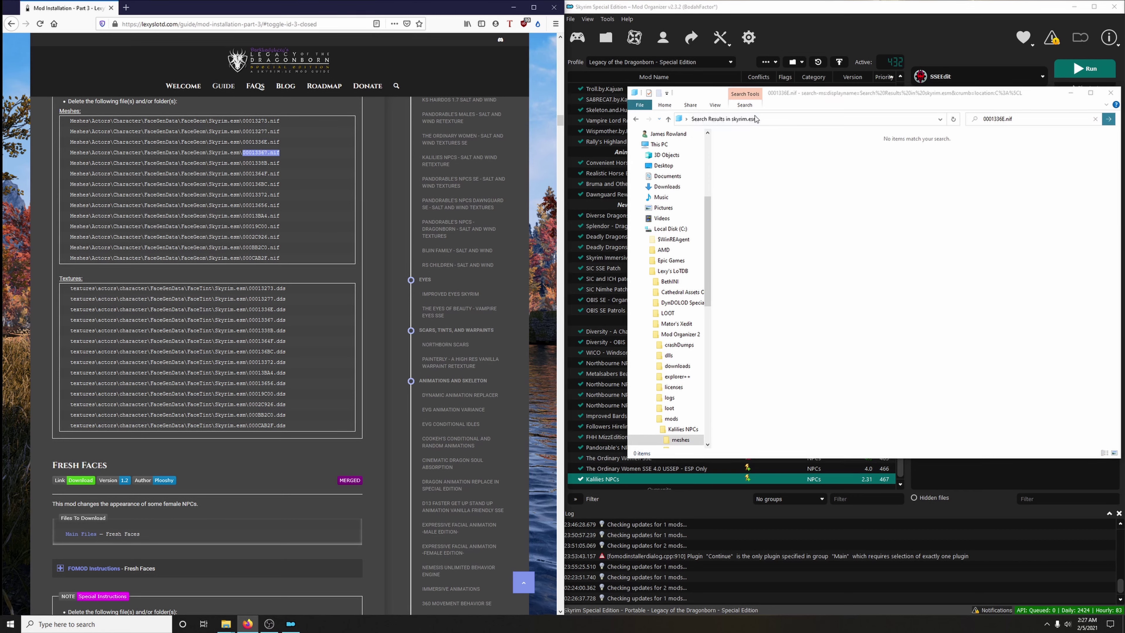
left_click(1005, 122)
type("00013367.nif")
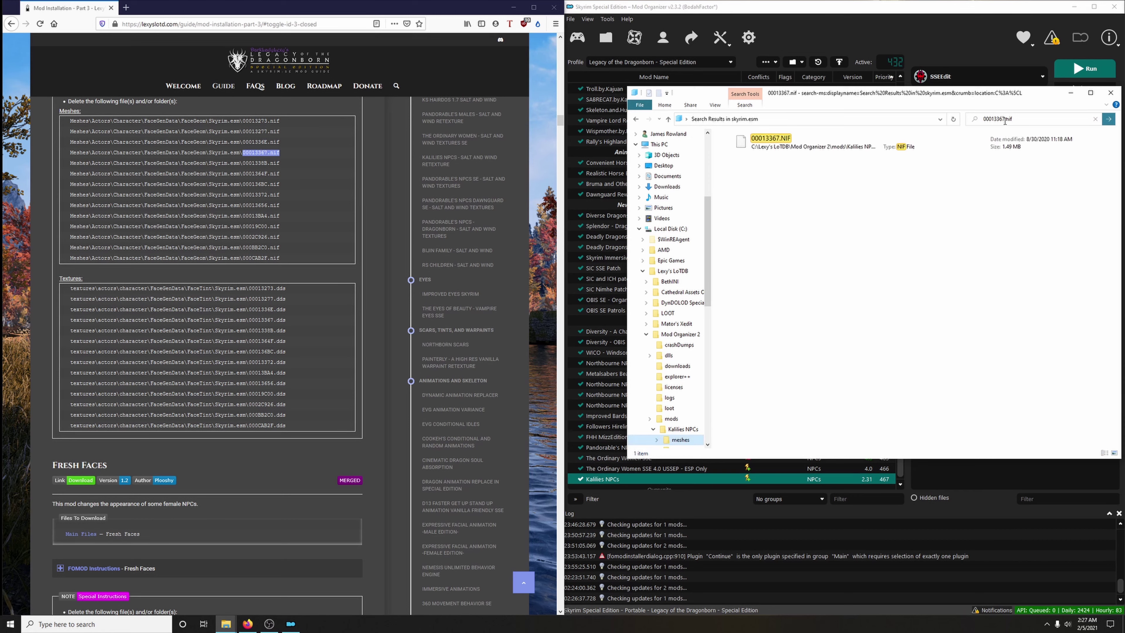
left_click(805, 147)
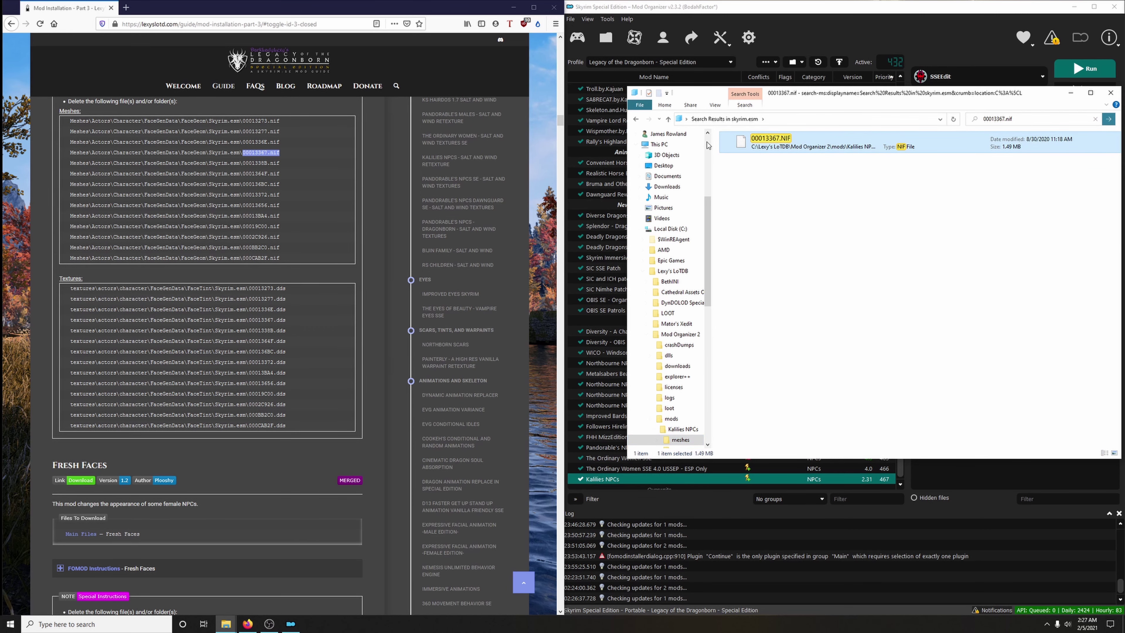
Step: Search the folder for 0001338B.nif, 00013372.nif and 000CAB2F.nif from the guide
left_click_drag(242, 164, 252, 163)
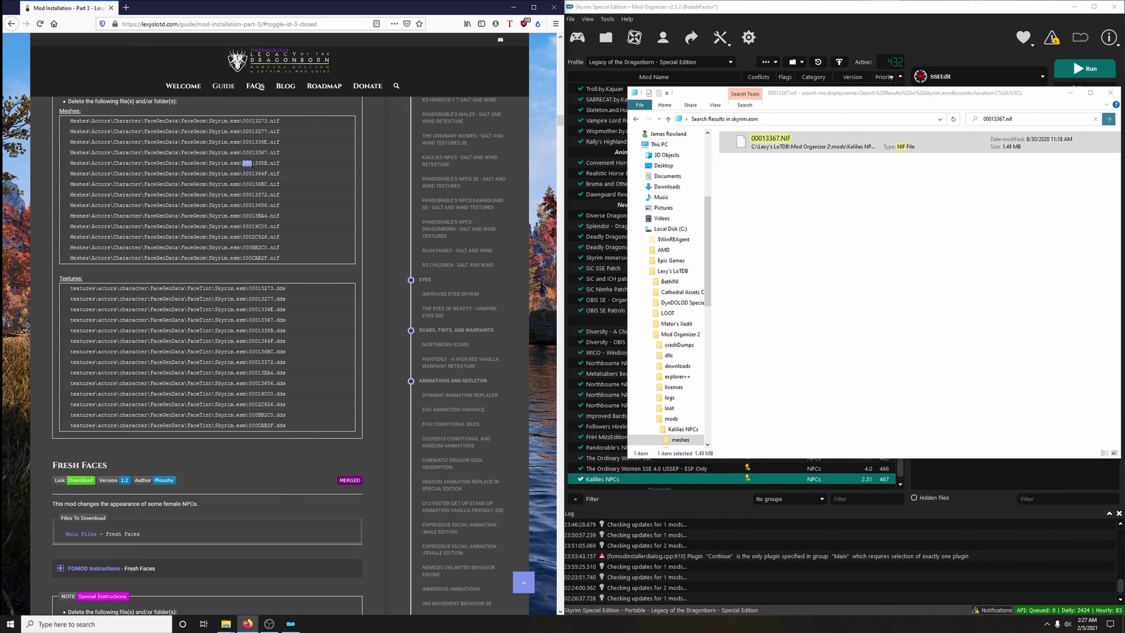
left_click(1012, 119)
type("0001338B.nif")
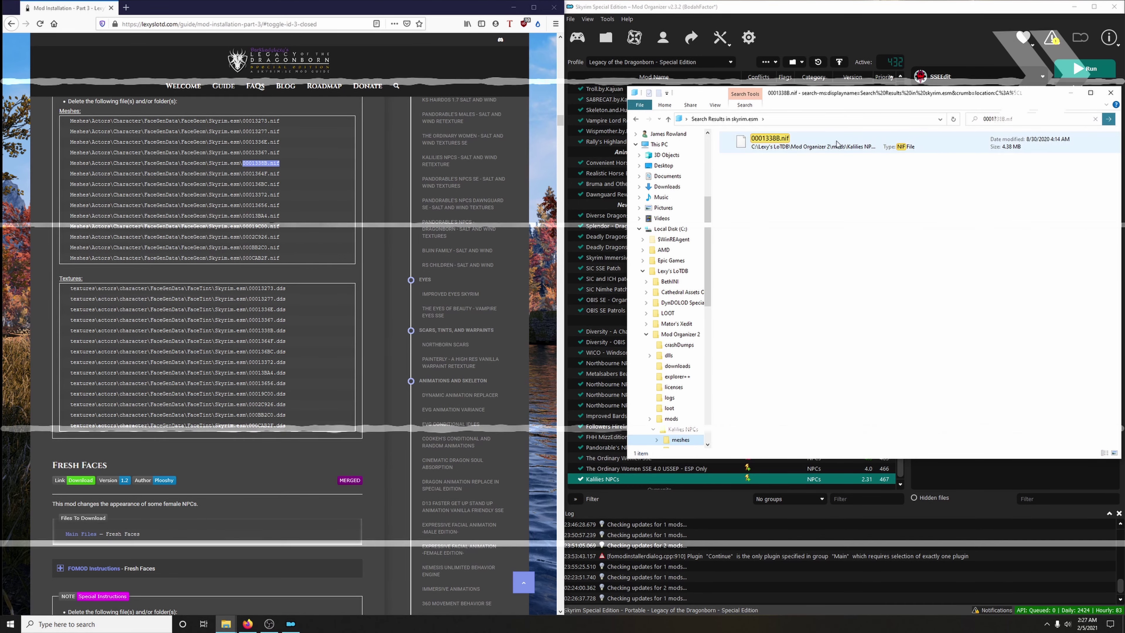
left_click_drag(242, 194, 279, 195)
key("ctrl+c")
left_click(1005, 119)
key("ctrl+v")
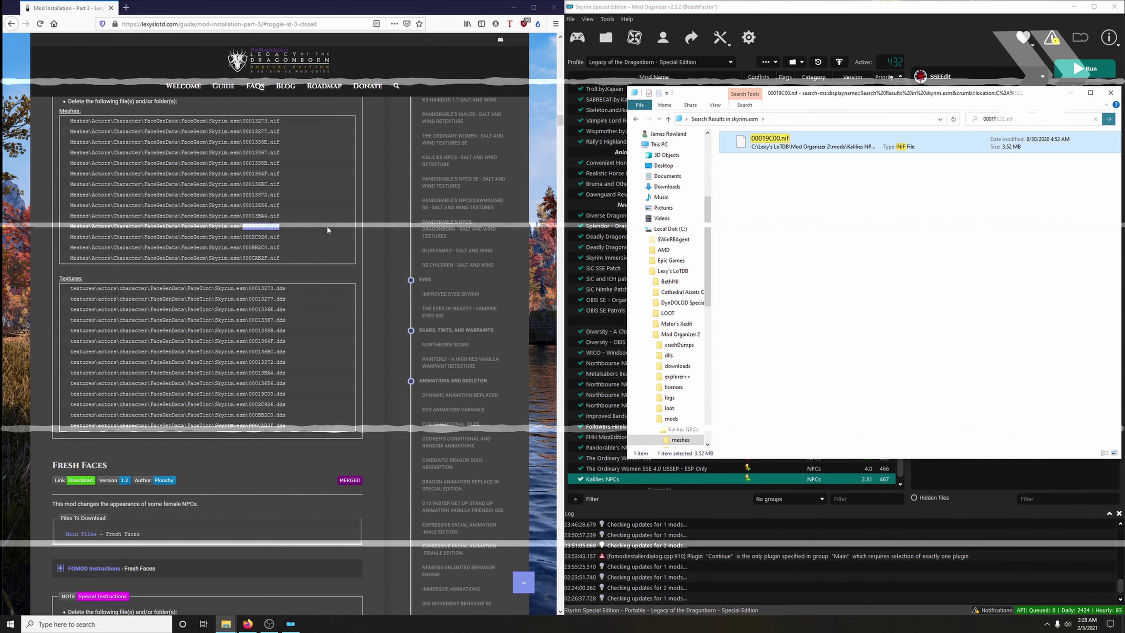
left_click_drag(243, 258, 279, 257)
key("ctrl+c")
left_click(1005, 119)
key("ctrl+v")
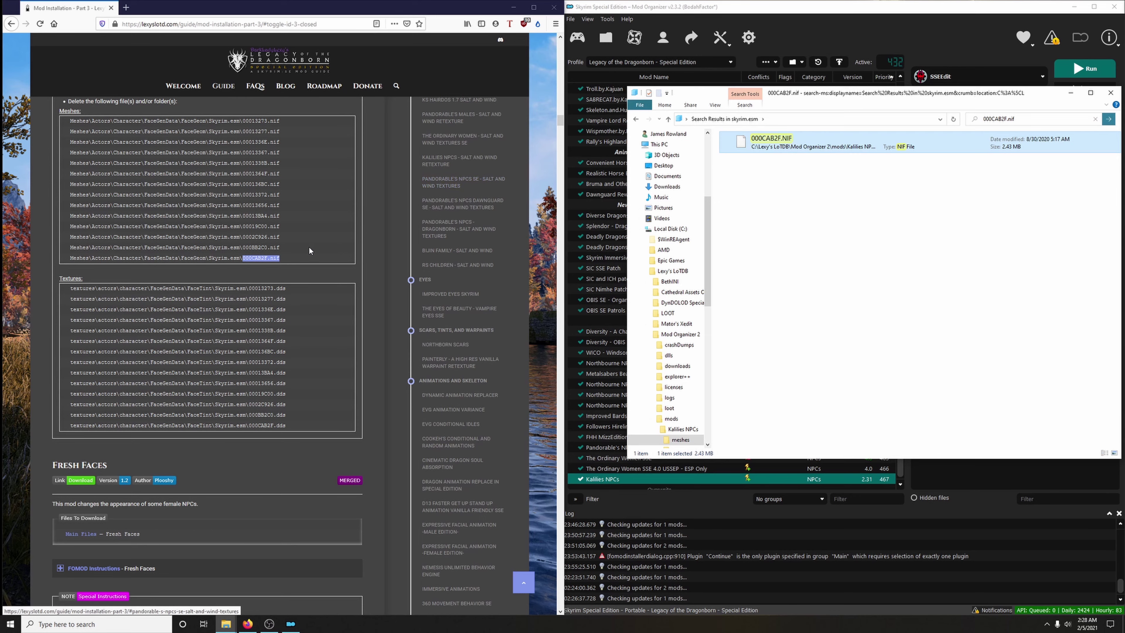
scroll(308, 246, "down", 2)
Step: Close the mesh results and reopen the Kalilies NPCs folder beside the guide
left_click(1110, 92)
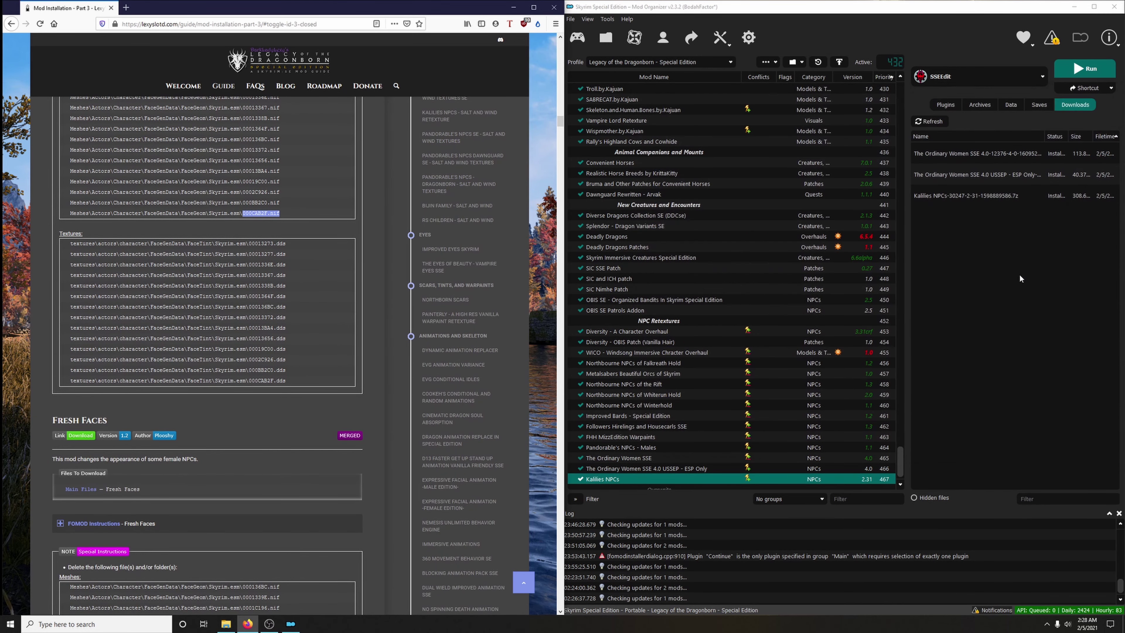
right_click(624, 479)
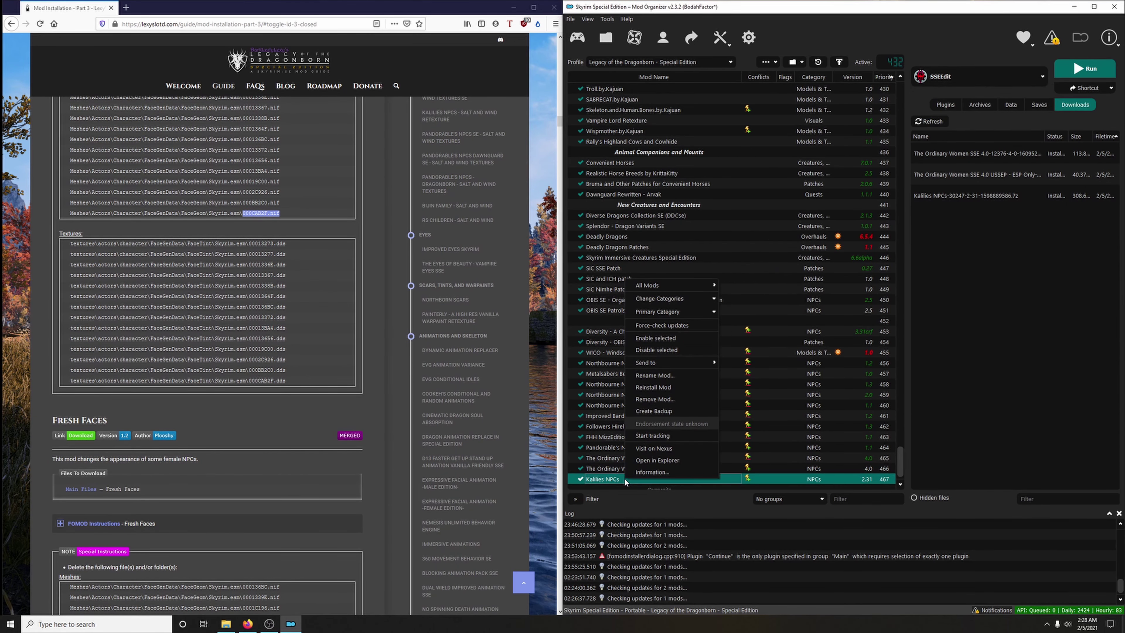
left_click(651, 460)
mouse_move(238, 4)
left_mouse_down()
mouse_move(237, 33)
mouse_move(237, 9)
left_mouse_up()
left_click_drag(330, 19, 909, 51)
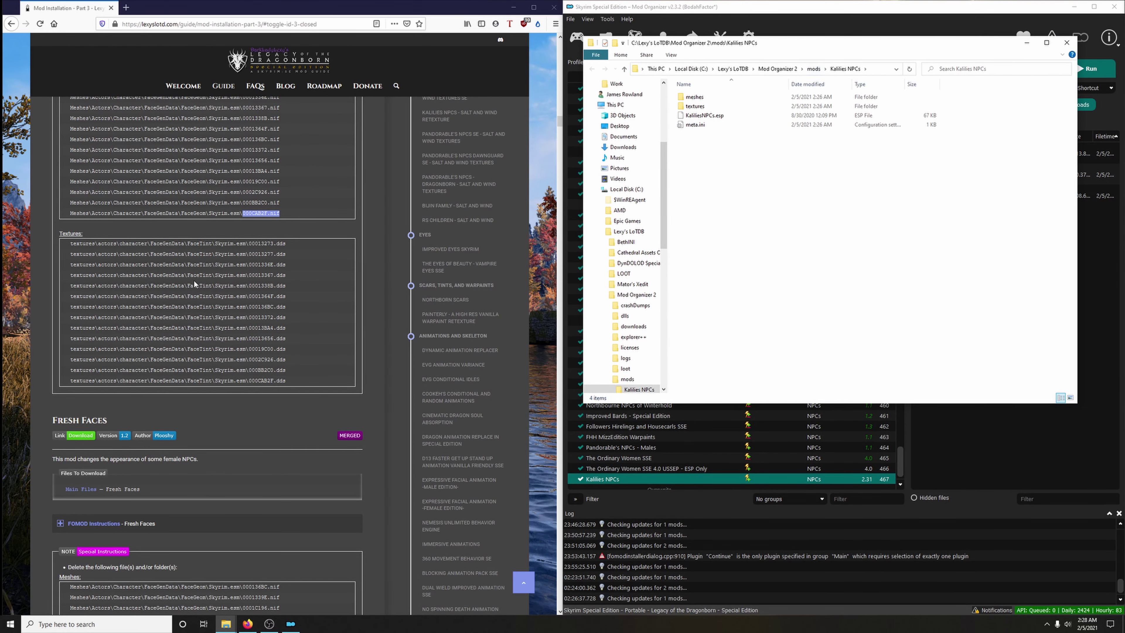
Step: Browse to textures\actors\character\facegendata\facetint\skyrim.esm
double_click(704, 106)
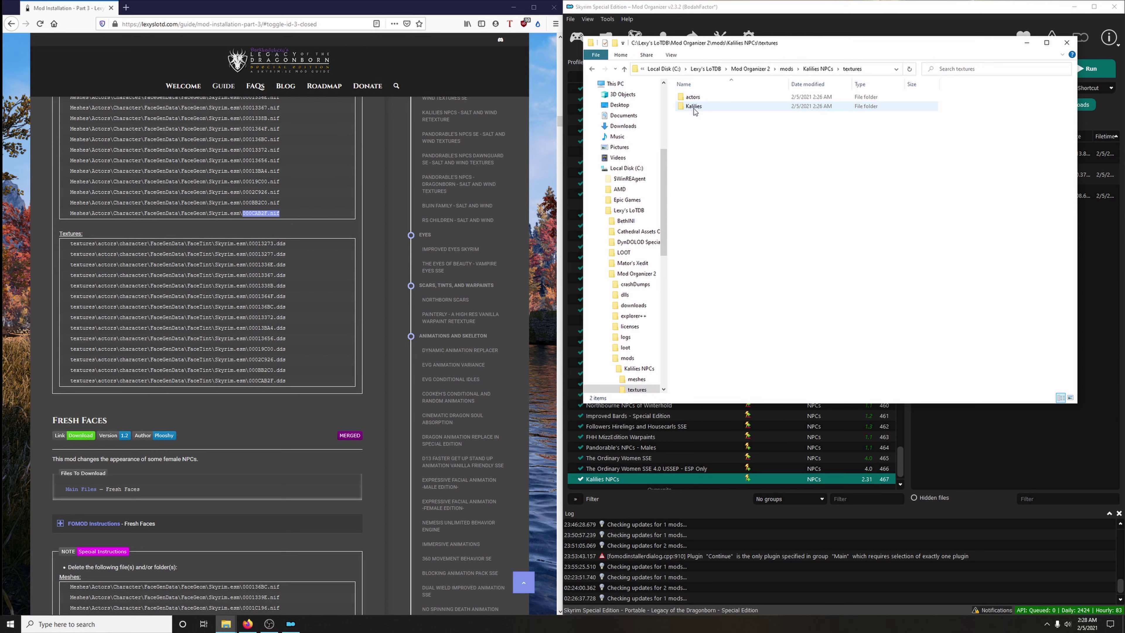
double_click(704, 98)
double_click(704, 97)
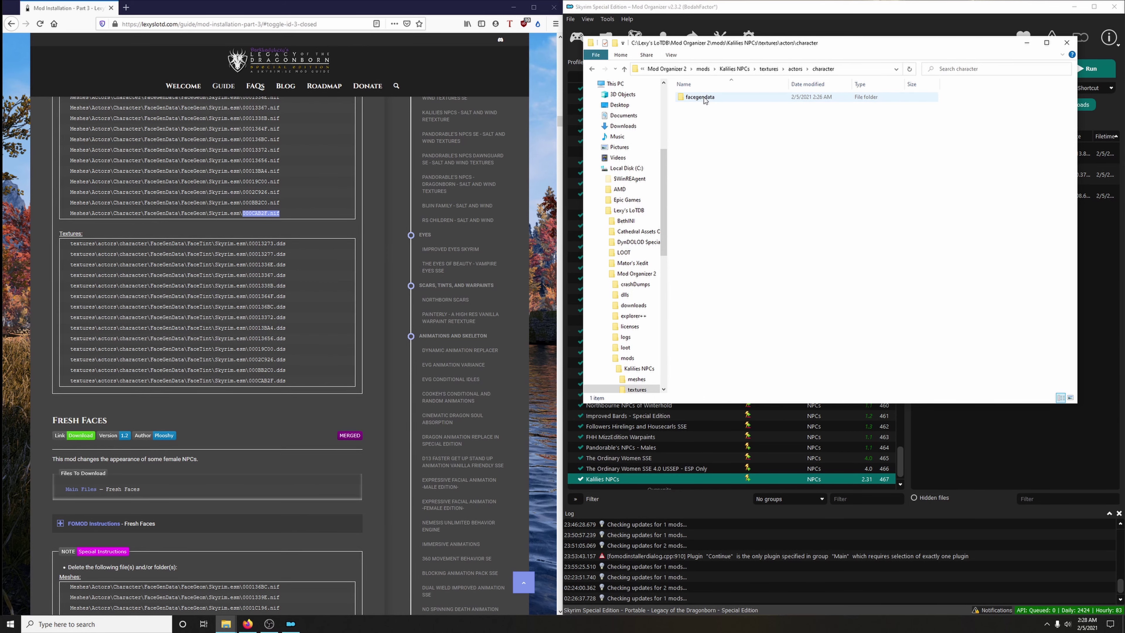
double_click(703, 98)
double_click(703, 98)
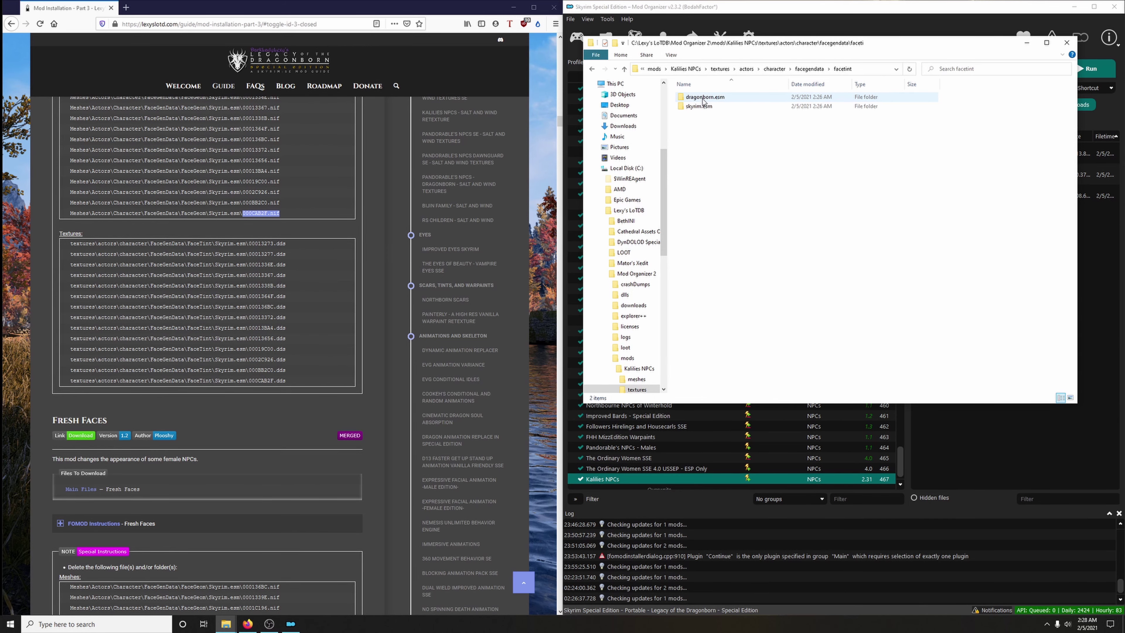
double_click(700, 108)
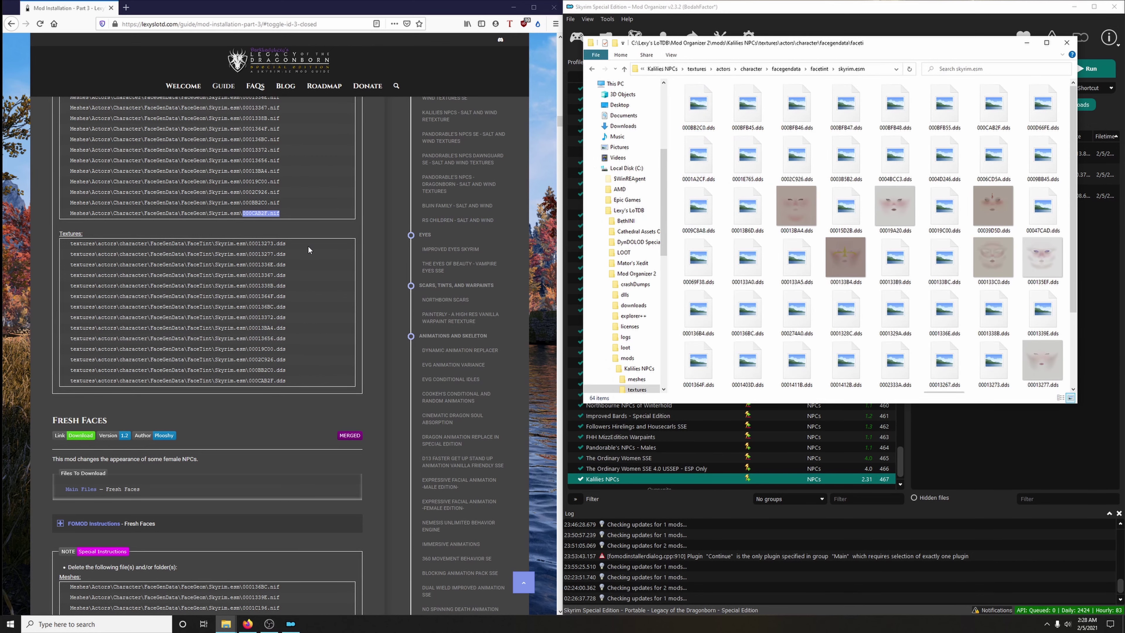
Step: Search for and select 00013273.dds and 00013277.dds
left_click_drag(248, 243, 285, 244)
key("ctrl+c")
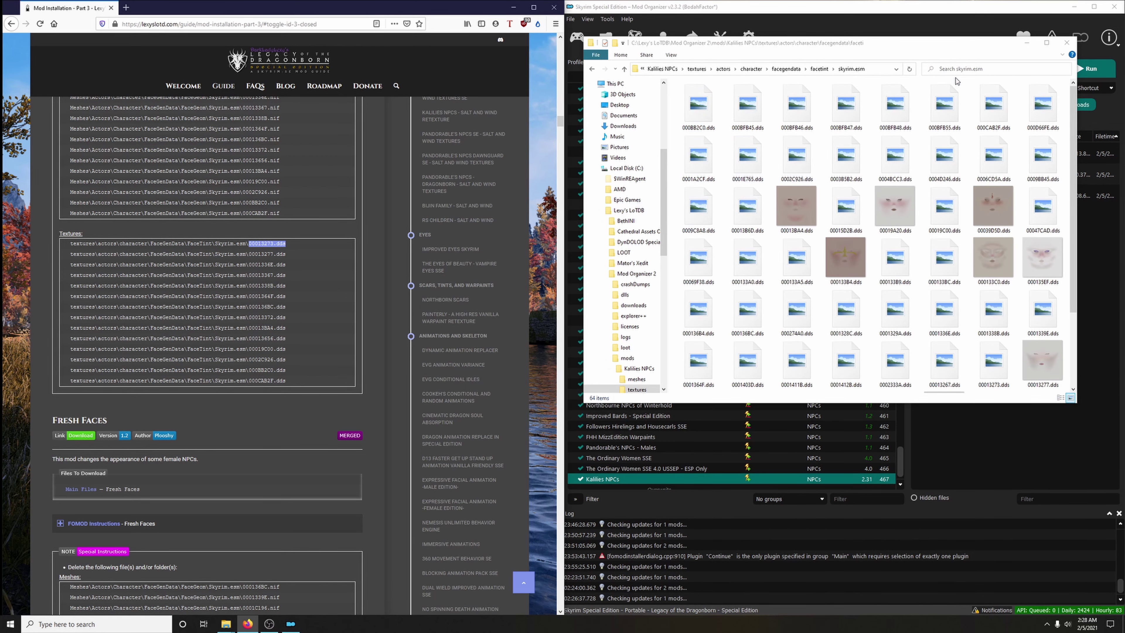
left_click(957, 70)
key("ctrl+v")
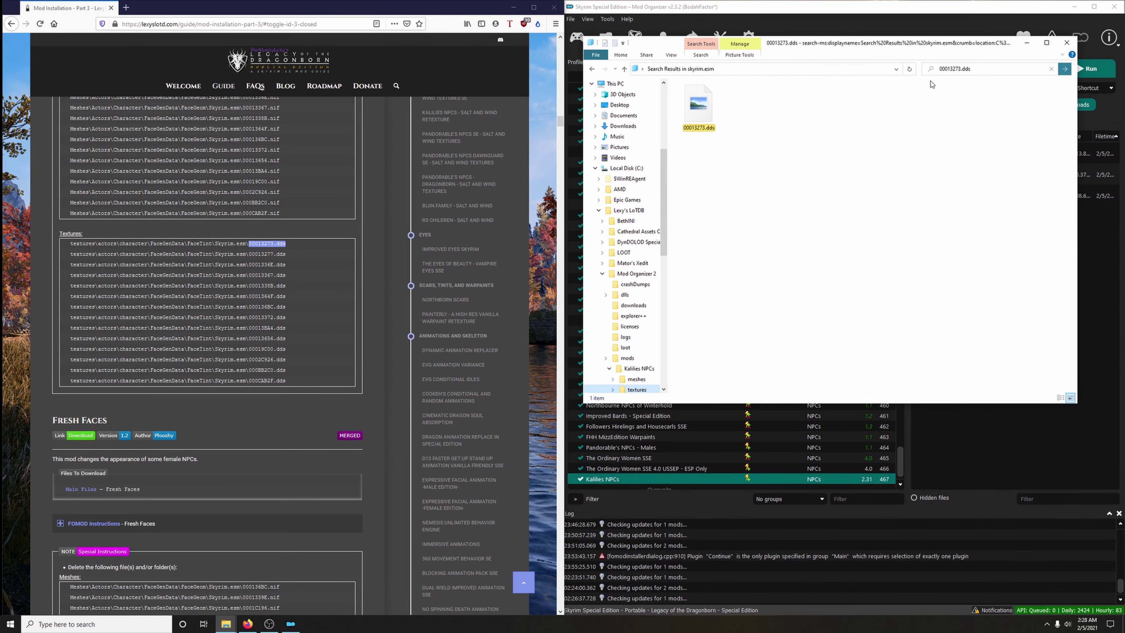
left_click(698, 115)
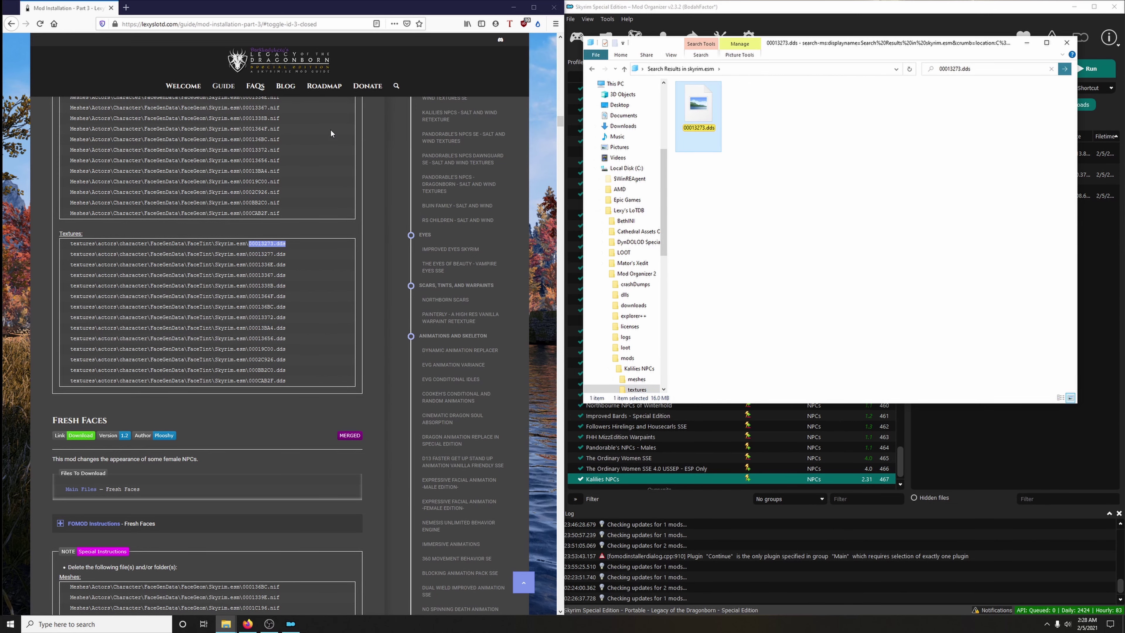
left_click_drag(248, 254, 315, 256)
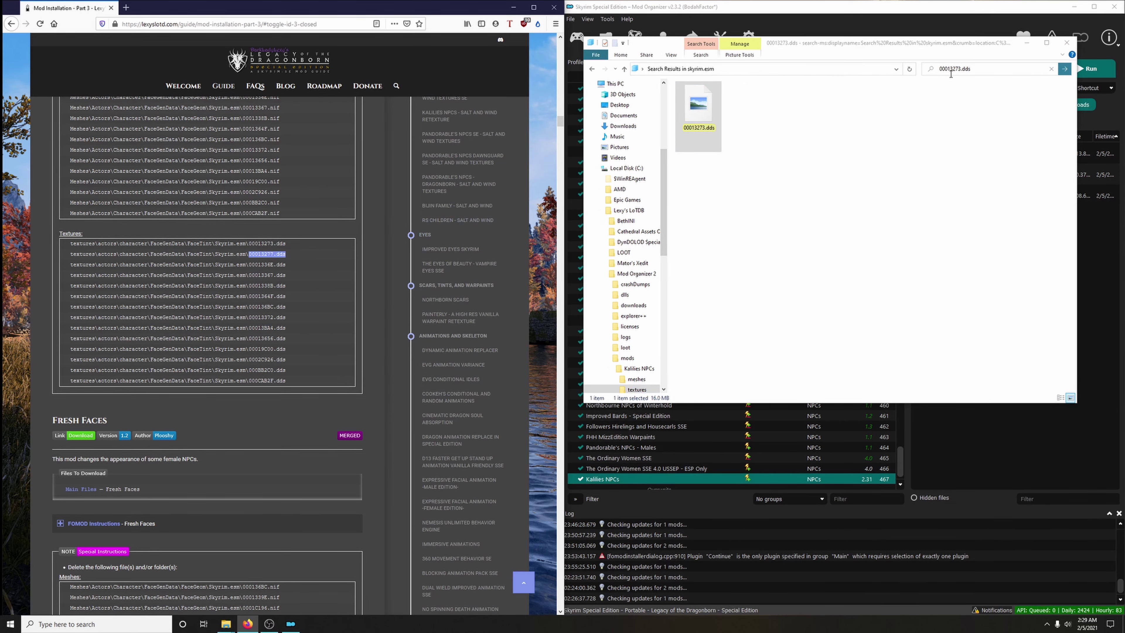
key("ctrl+c")
left_click(951, 70)
key("ctrl+v")
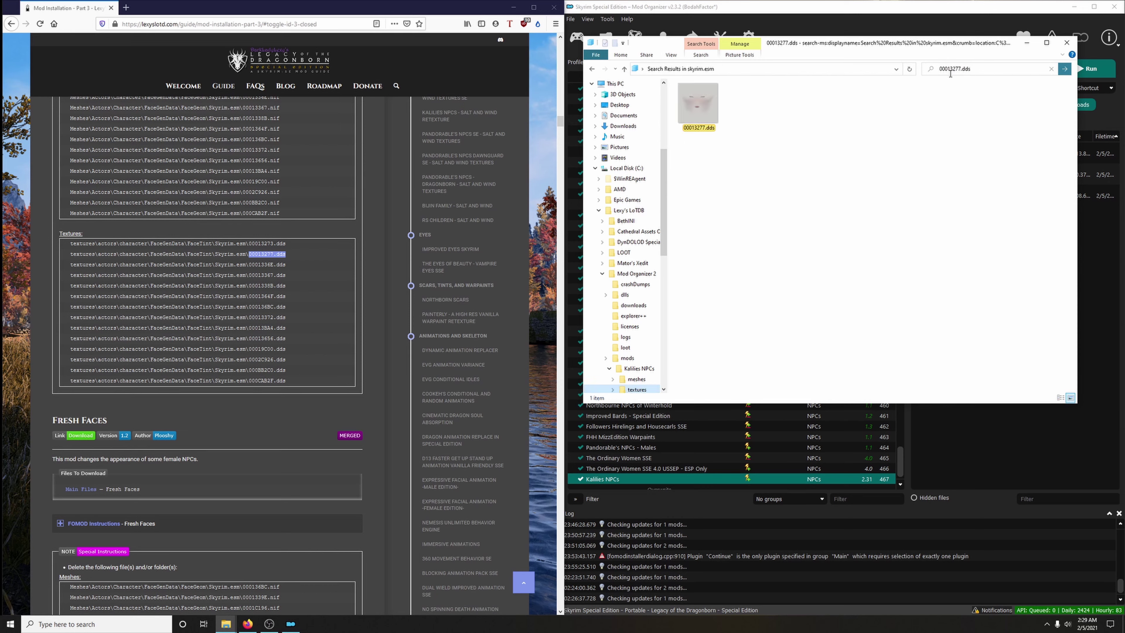
left_click(720, 108)
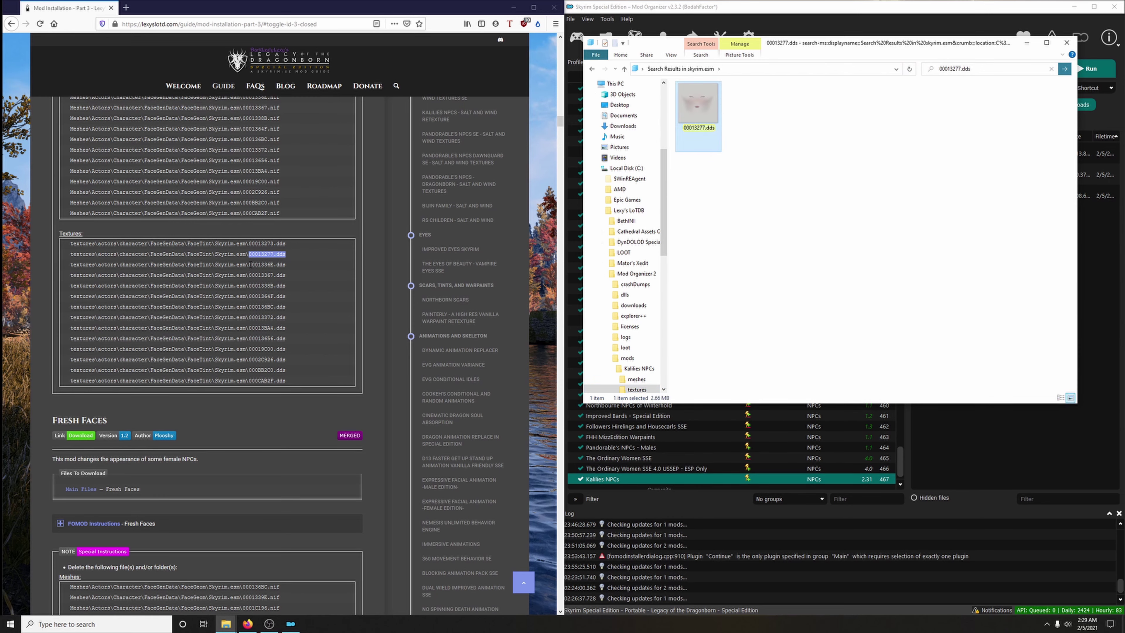
Step: Search the folder for 00013367.dds and 000136BC.dds
left_click_drag(249, 264, 286, 370)
key("ctrl+c")
left_click(957, 68)
key("ctrl+v")
key("Return")
key("ctrl+c")
left_click(958, 69)
key("ctrl+c")
left_click(957, 69)
key("ctrl+v")
key("Return")
Step: Search the folder for 00013BA4.dds, 00019C00.dds and 000BB2C0.dds
key("ctrl+c")
left_click(956, 68)
key("ctrl+v")
key("Return")
key("ctrl+c")
left_click(956, 69)
key("ctrl+v")
key("Return")
key("ctrl+c")
left_click(956, 69)
key("ctrl+v")
key("ctrl+c")
left_click(956, 68)
key("ctrl+v")
key("Return")
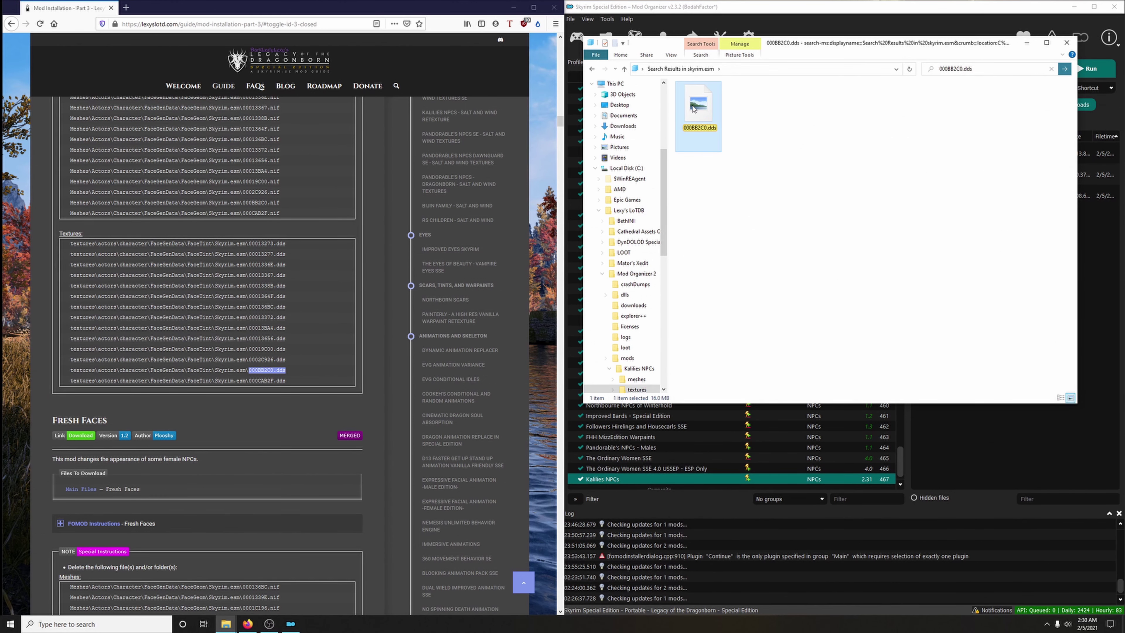
Step: Search for and select 000CAB2F.dds
left_click_drag(249, 381, 288, 380)
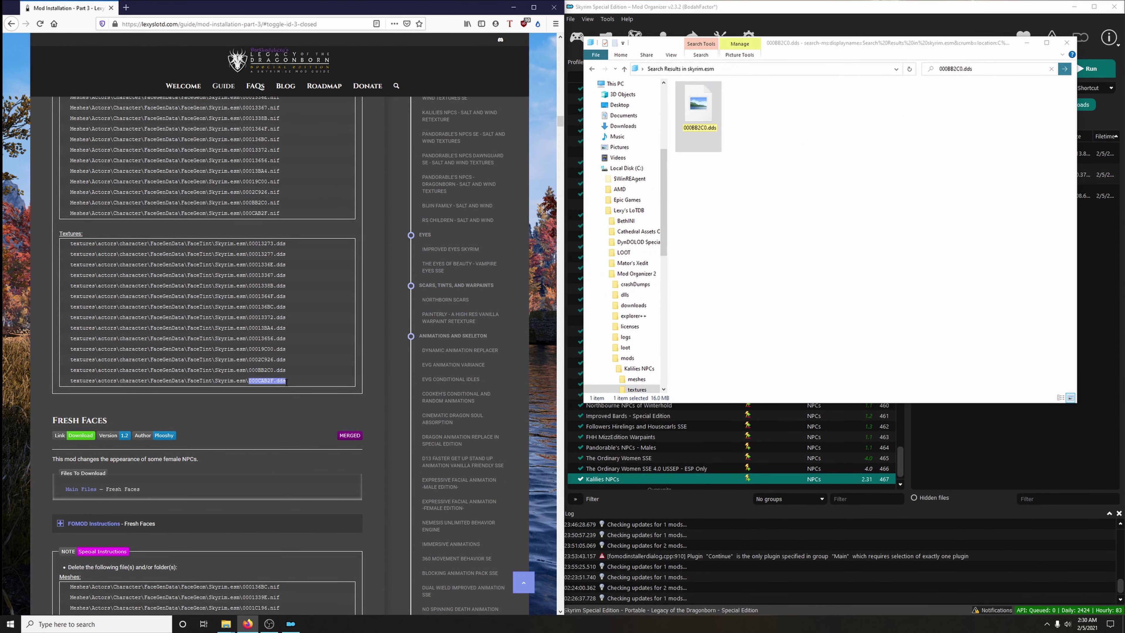
key("ctrl+c")
left_click(957, 69)
key("ctrl+v")
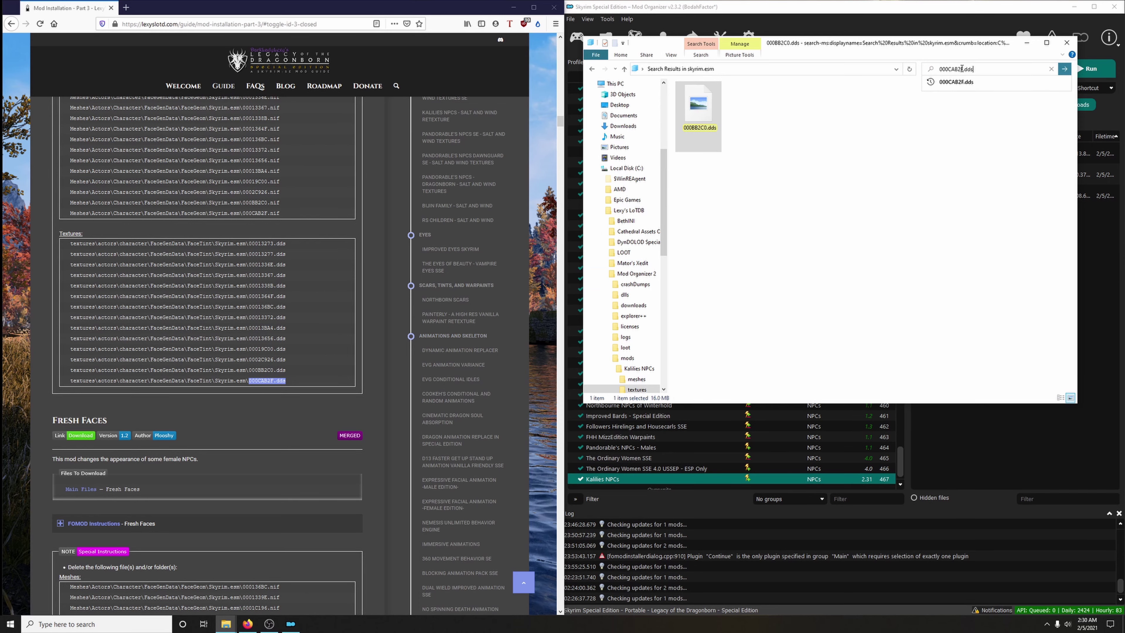
key("Return")
left_click(681, 105)
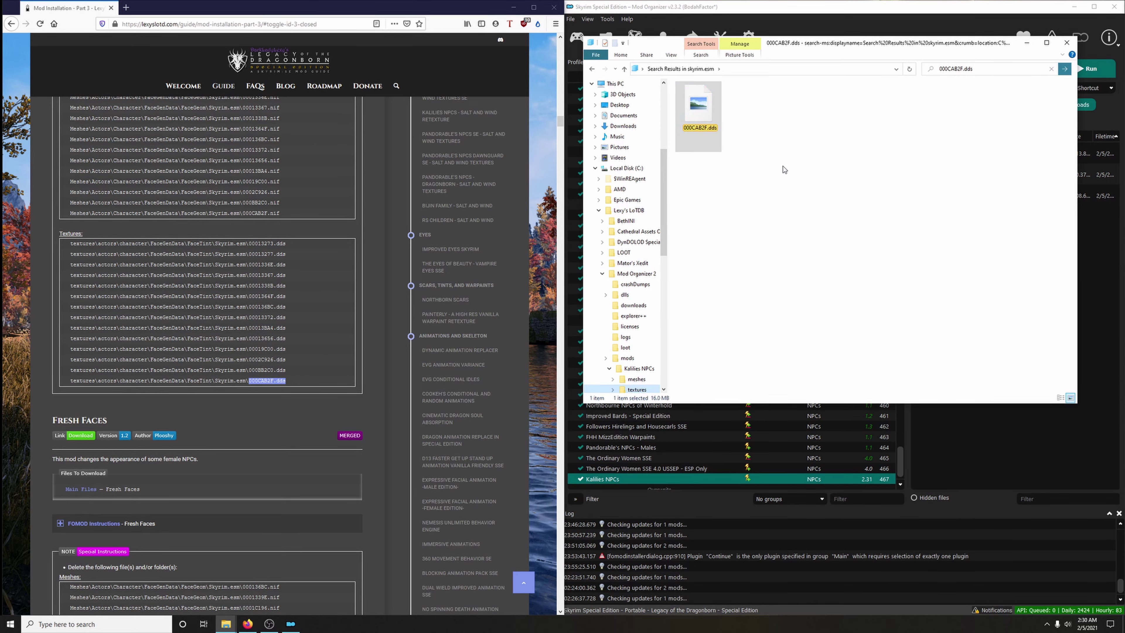
Step: Close the texture search window and clear the highlighted name in the guide
key("alt+F4")
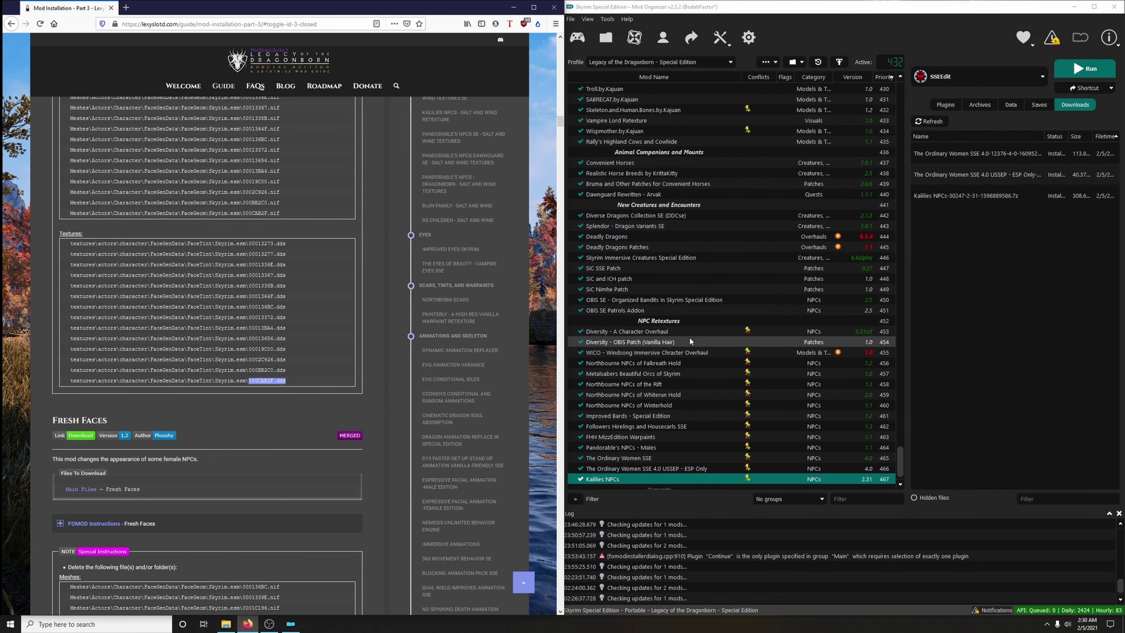
left_click(342, 374)
scroll(343, 368, "down", 6)
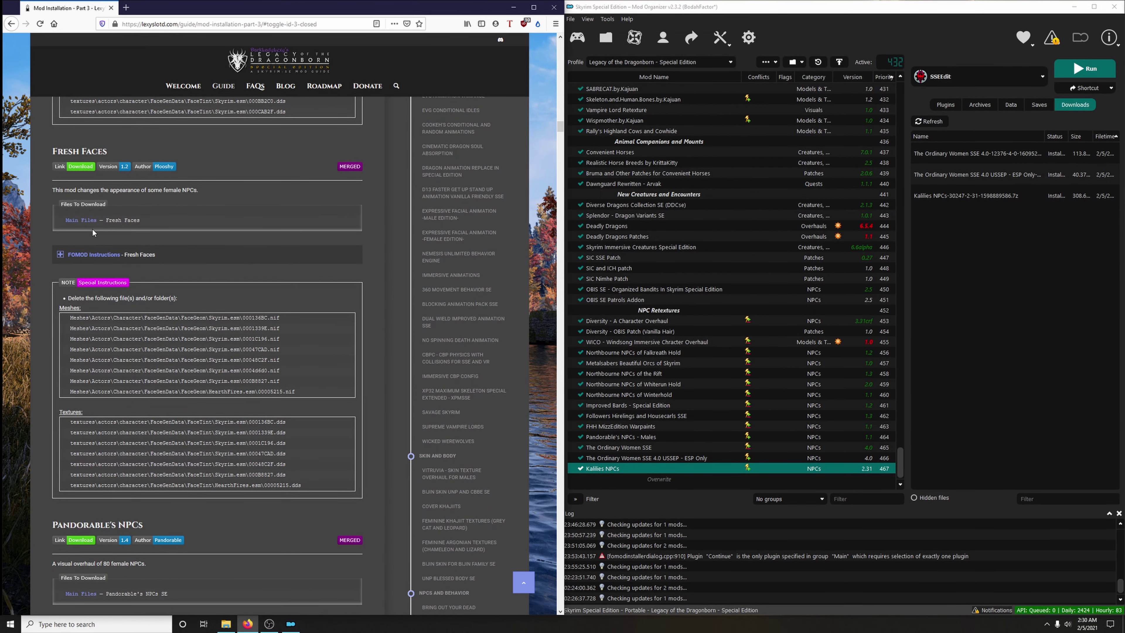
Step: Send the Fresh Faces main file to Mod Organizer 2 and show the guide's FOMOD instructions
left_click(89, 171)
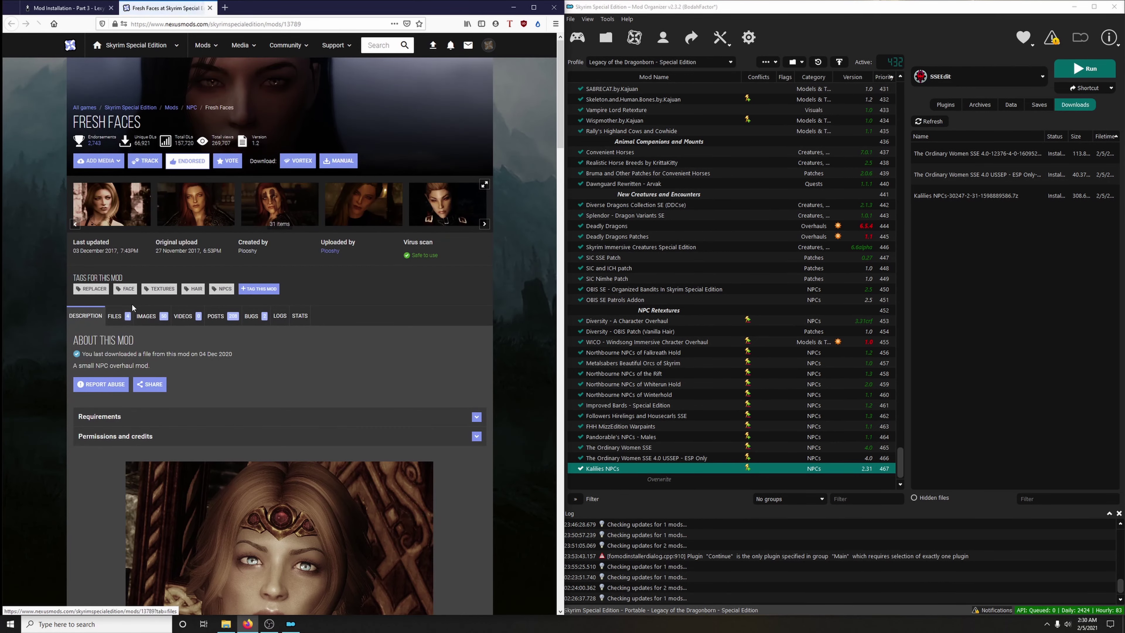
left_click(115, 320)
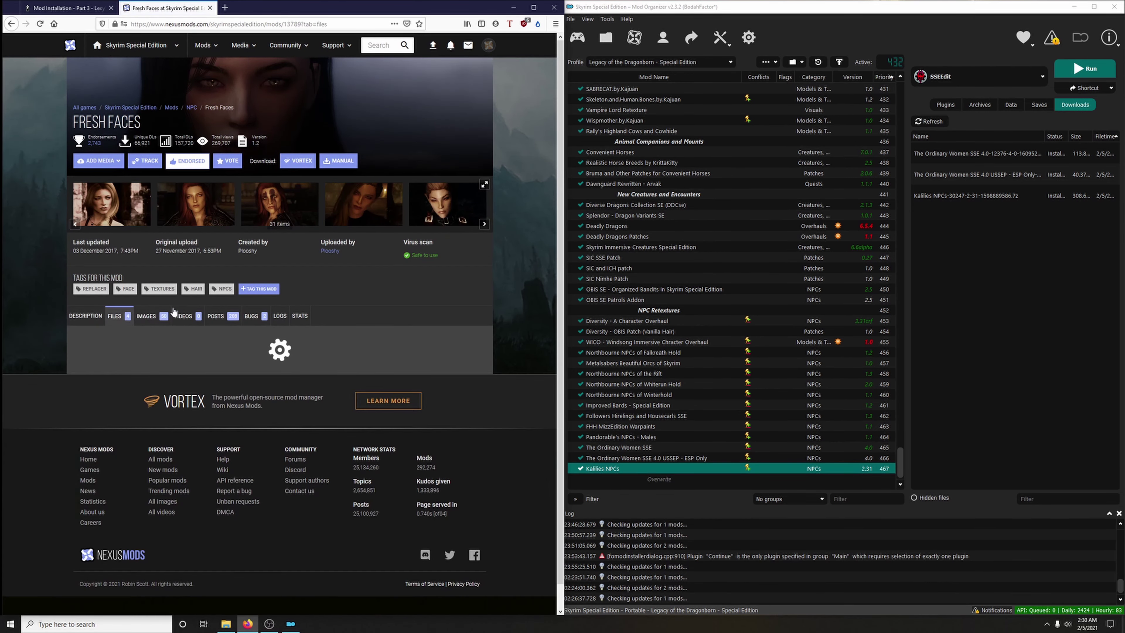
scroll(239, 307, "down", 4)
left_click(168, 337)
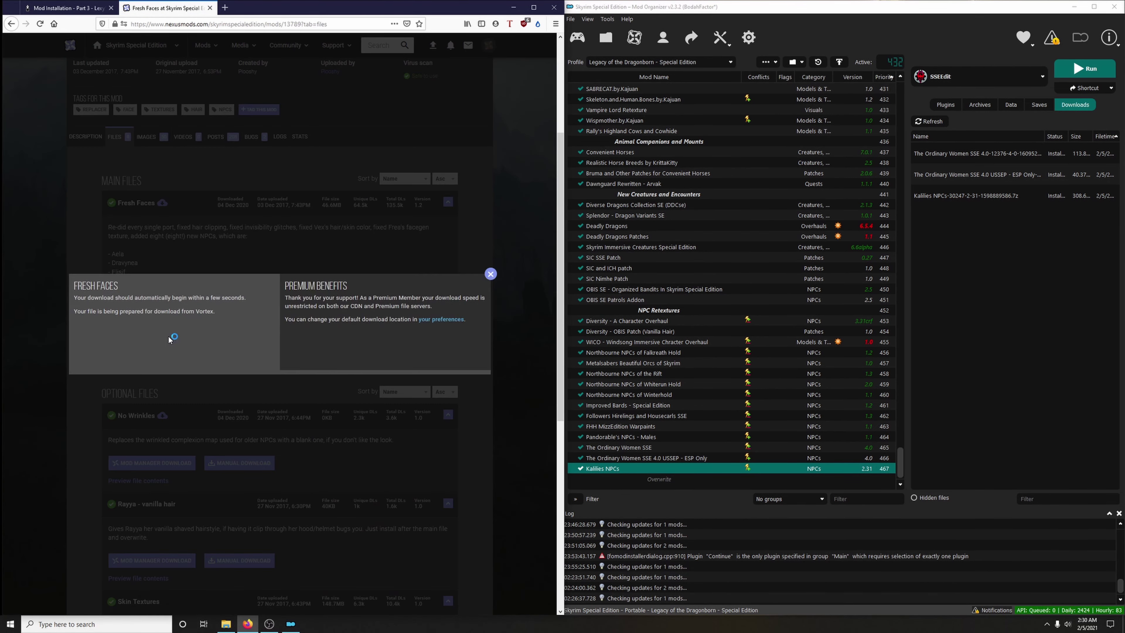
left_click(209, 8)
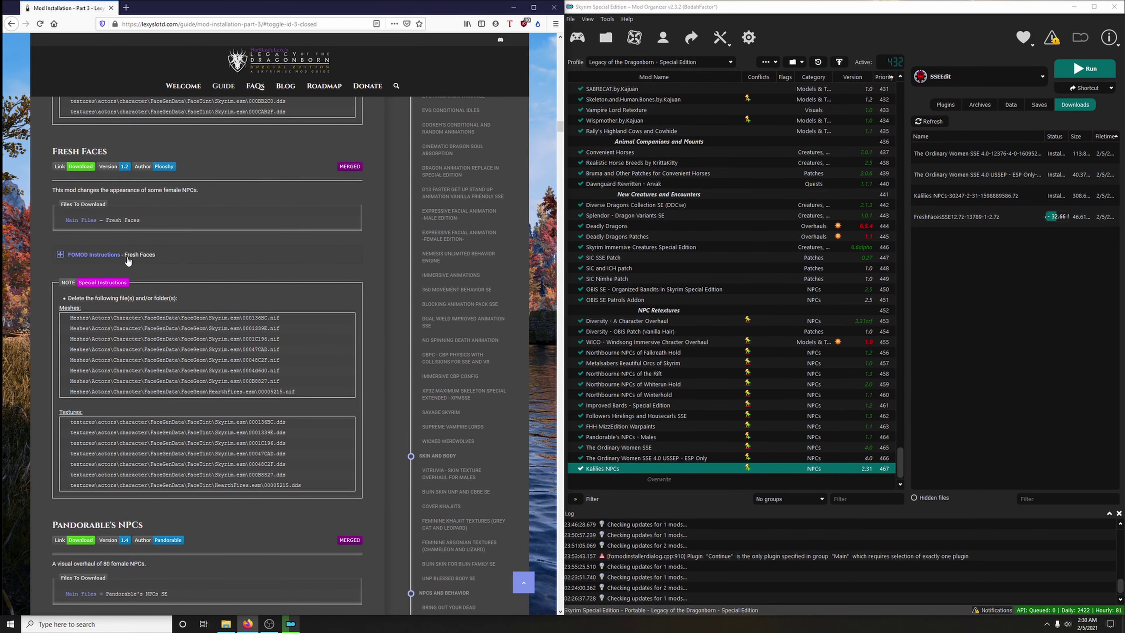
left_click(104, 255)
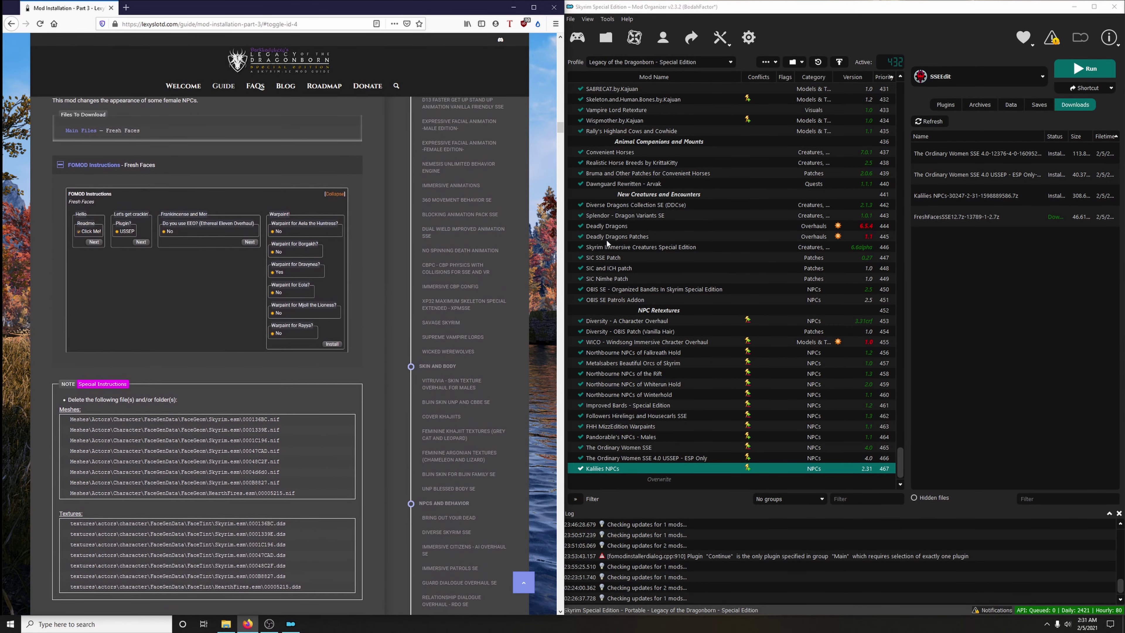
Step: Run the Fresh Faces installer past the readme, keeping the USSEP option, to the warpaint page
double_click(923, 215)
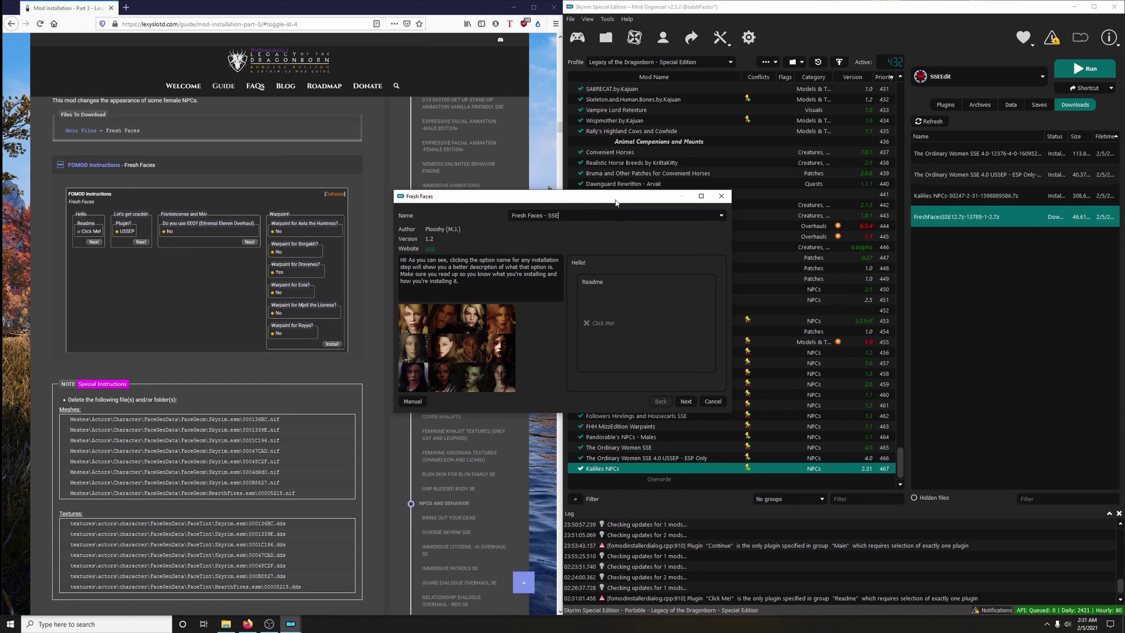
left_click_drag(616, 196, 797, 161)
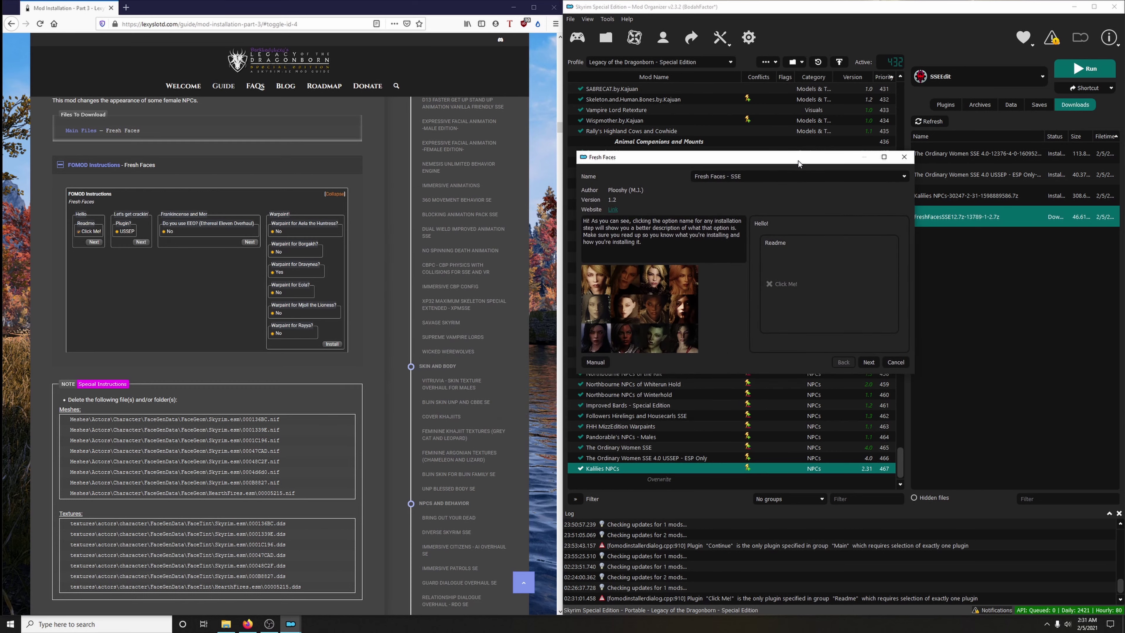
left_click(868, 362)
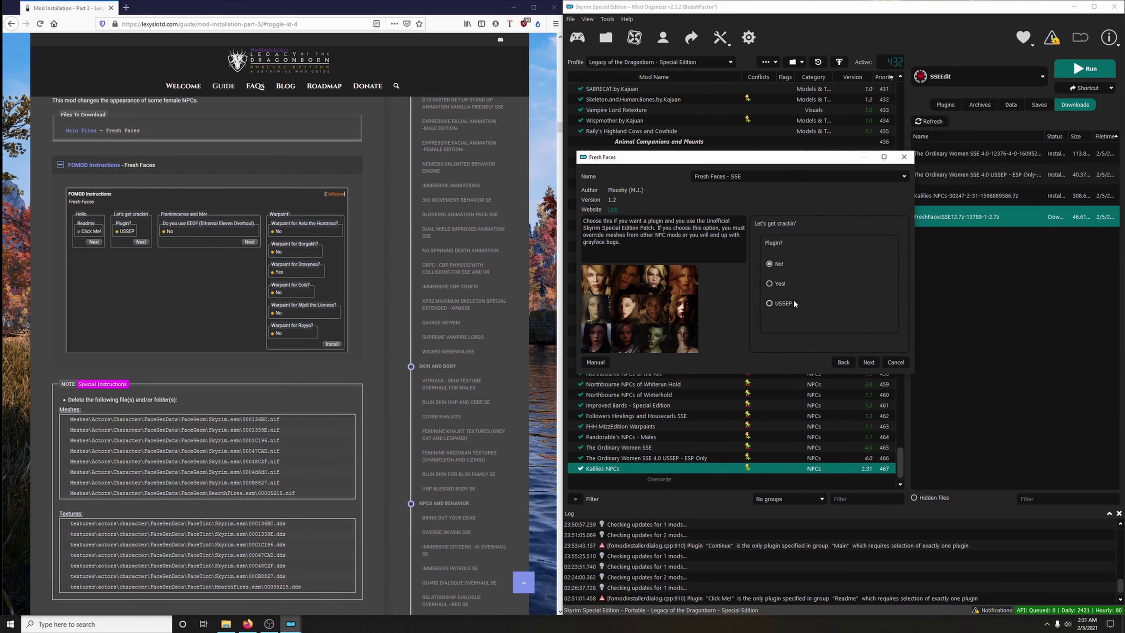
left_click(869, 362)
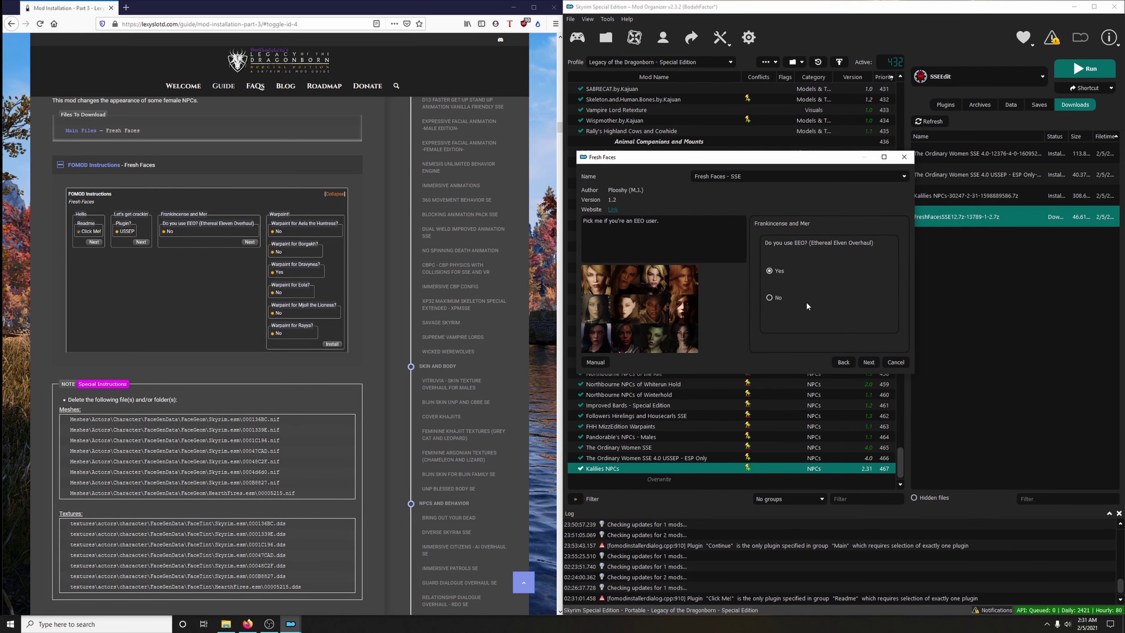
left_click(866, 362)
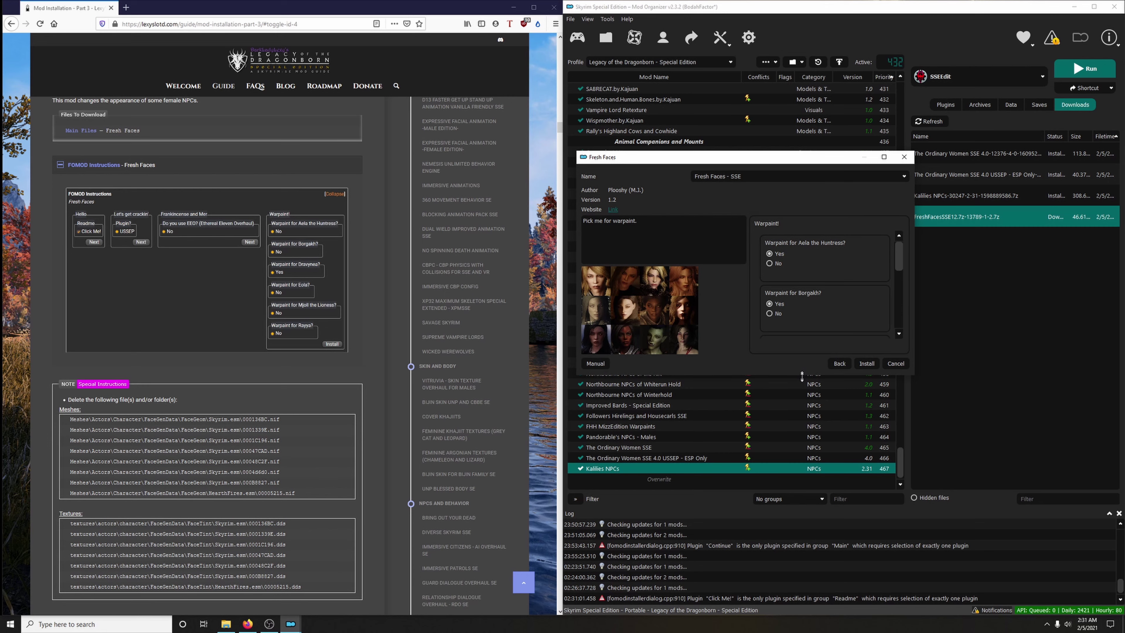
Step: Turn off Eola's warpaint and install Fresh Faces - SSE
left_click_drag(804, 374, 806, 584)
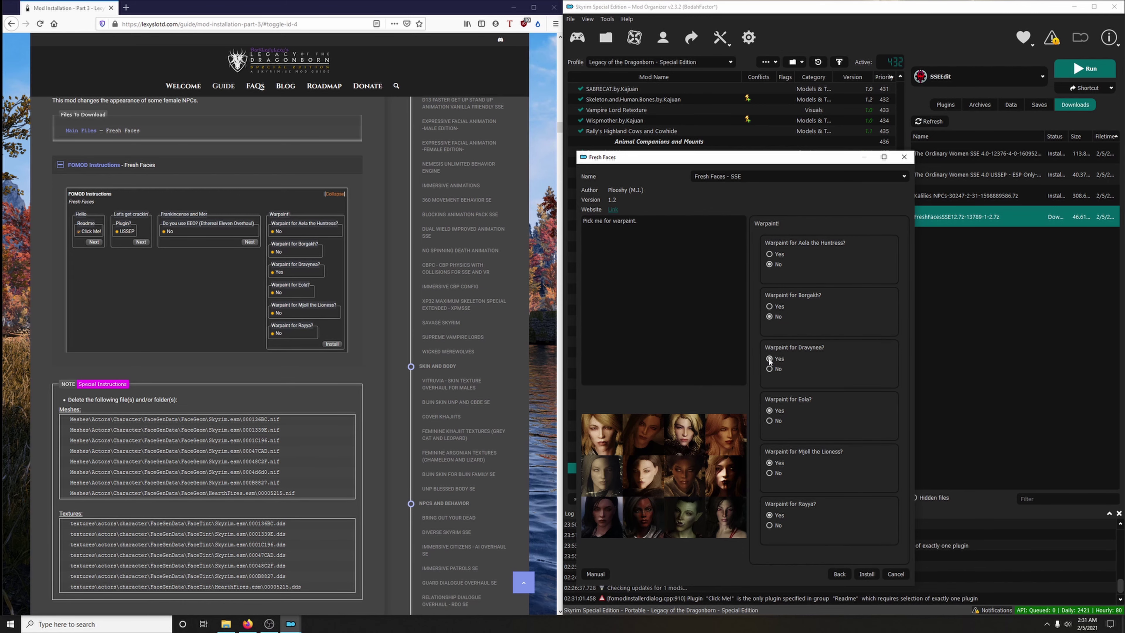
left_click(781, 420)
left_click(866, 573)
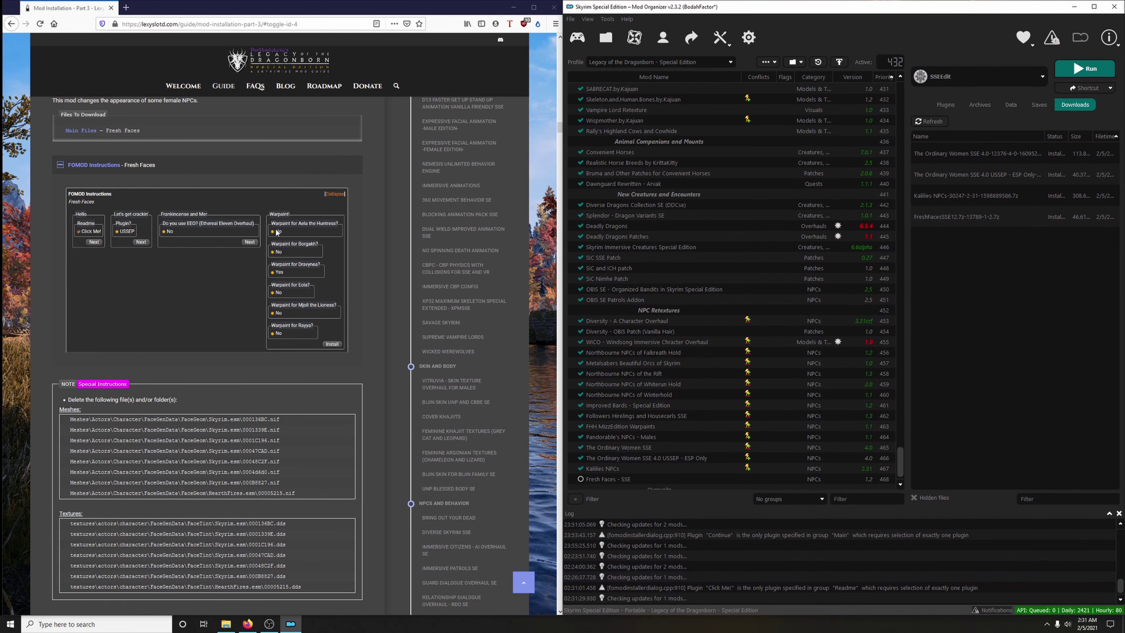
left_click(60, 164)
Step: Open Fresh Faces - SSE in Explorer at meshes\actors\character\facegendata\facegeom\Skyrim.esm
scroll(298, 283, "down", 1)
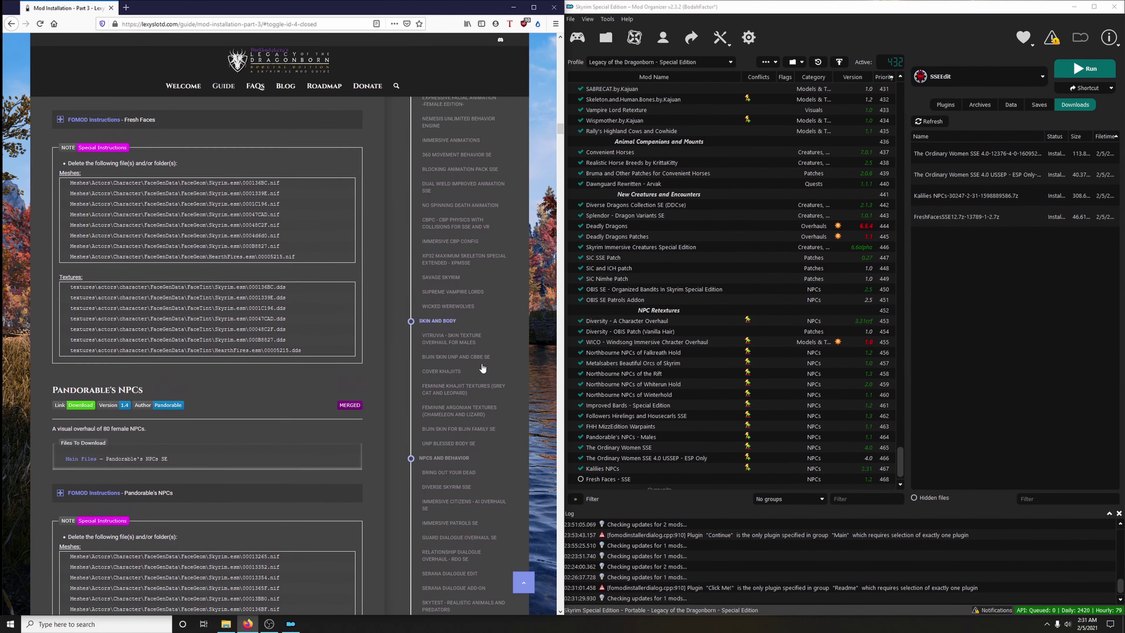
left_click(628, 479)
right_click(628, 479)
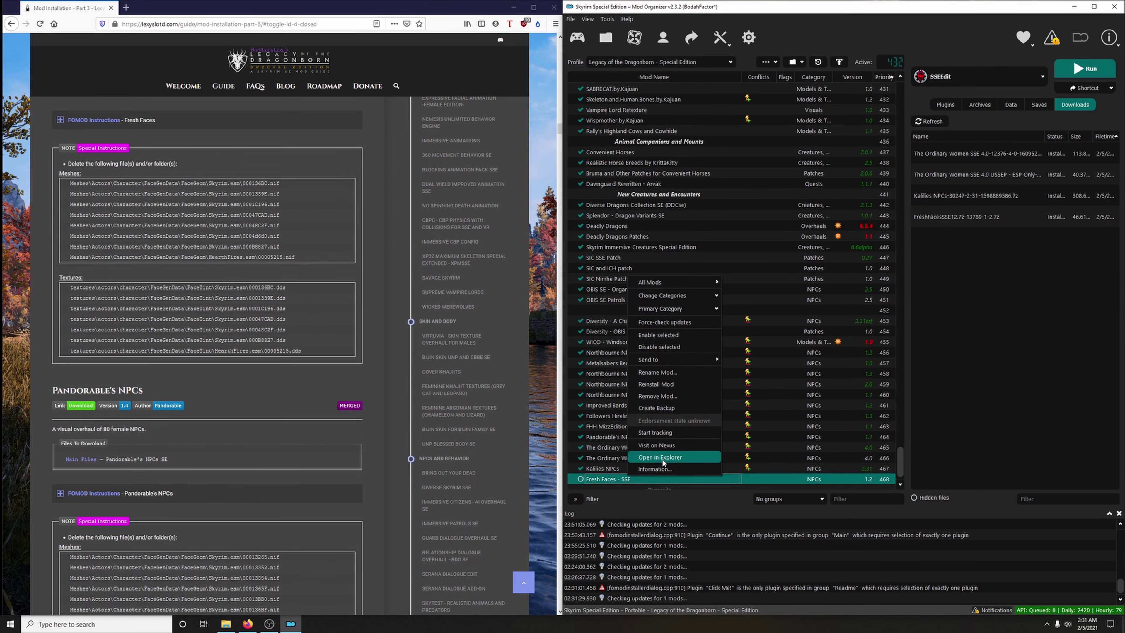
left_click(661, 458)
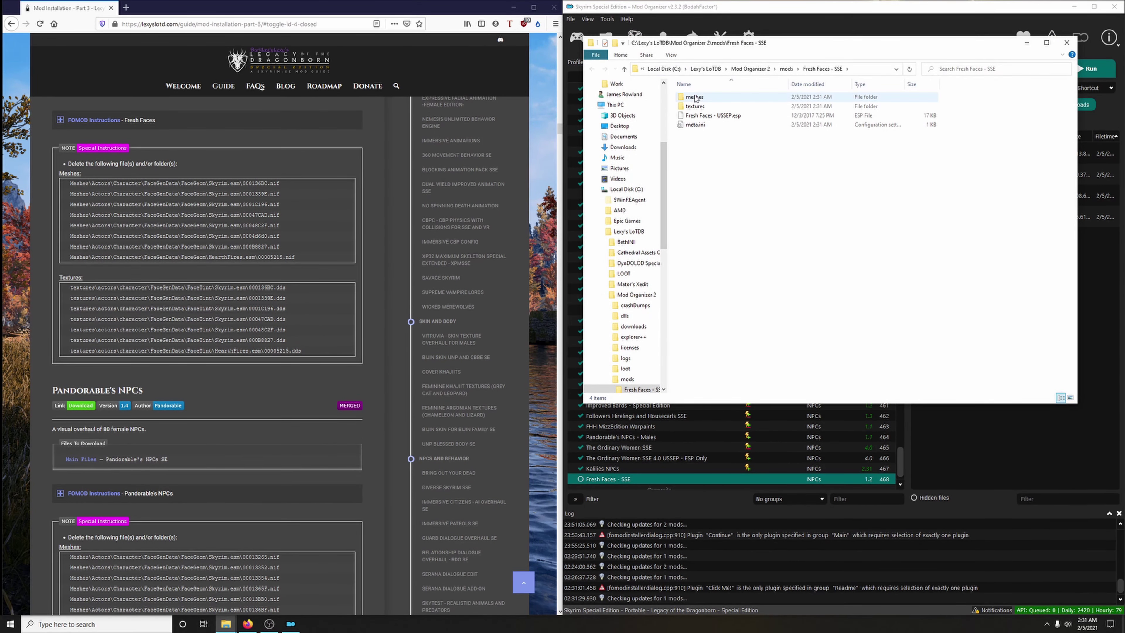
left_click(695, 97)
double_click(695, 98)
double_click(695, 97)
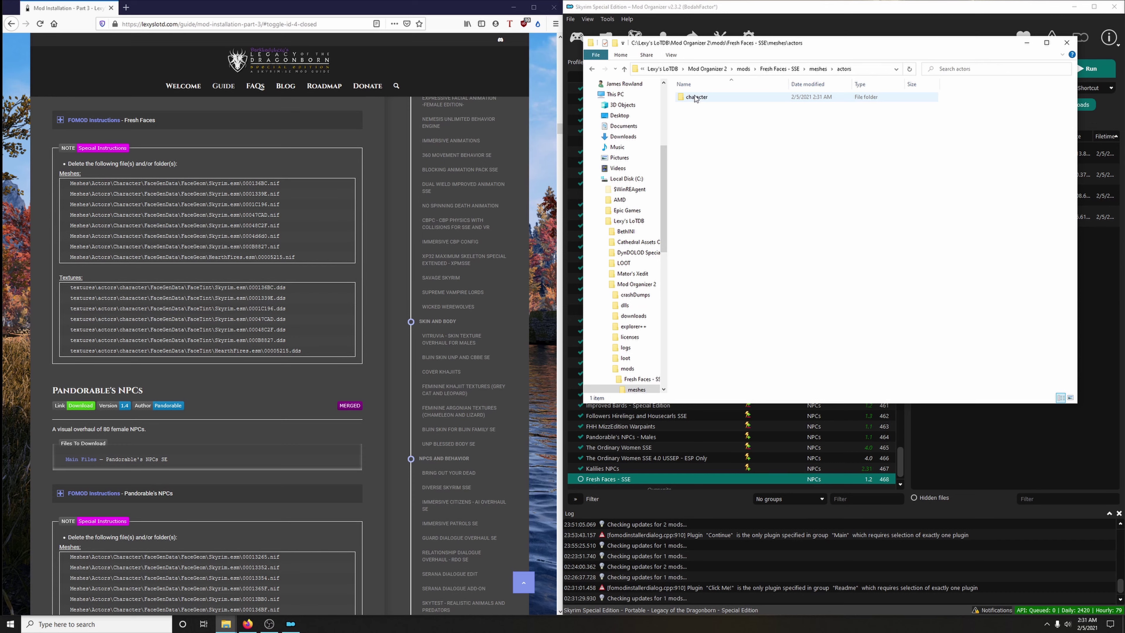
double_click(696, 97)
double_click(696, 97)
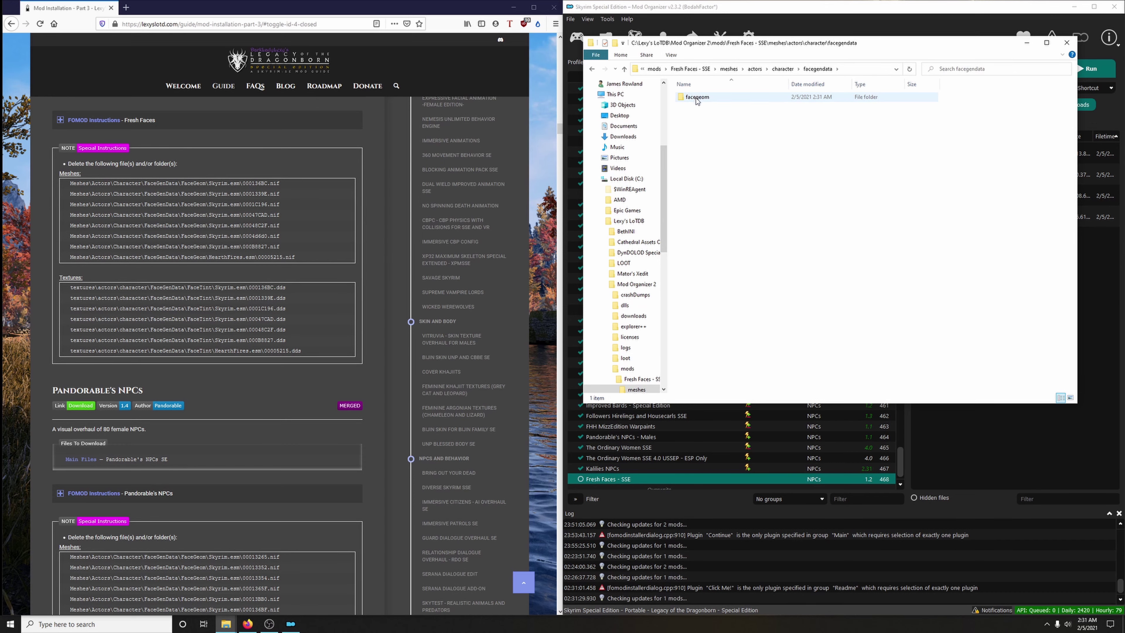
double_click(697, 100)
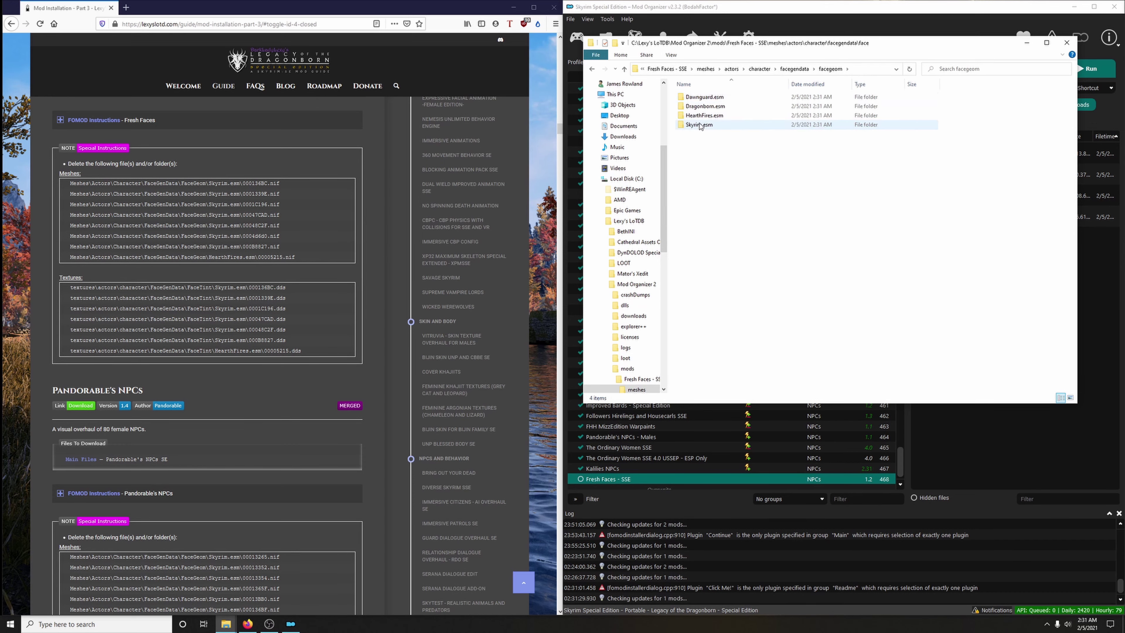
double_click(699, 124)
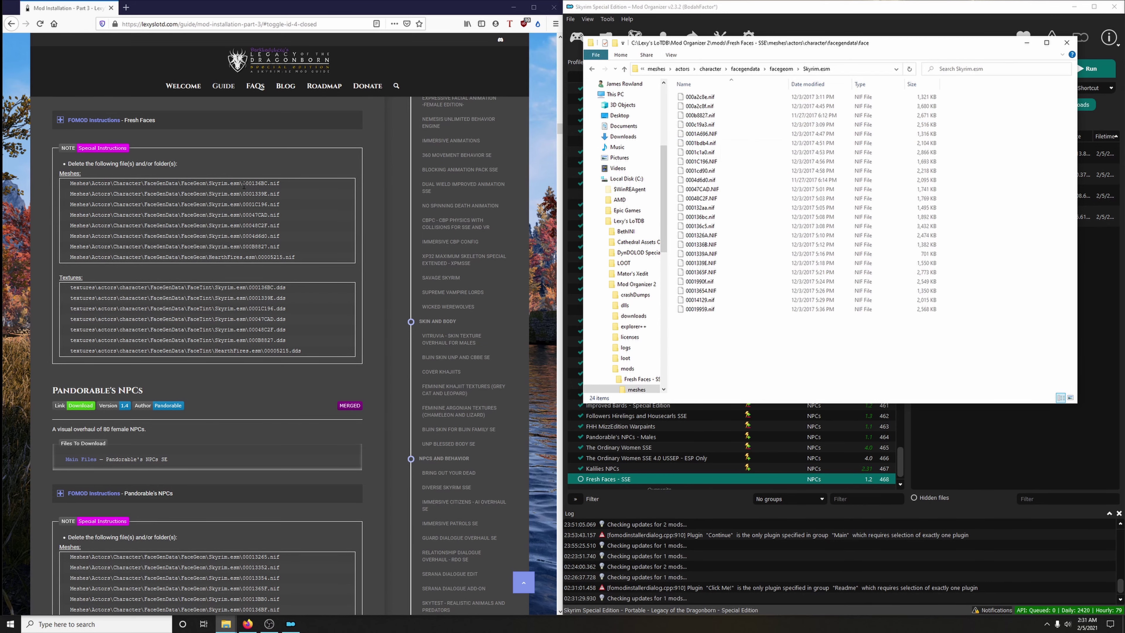
Step: Search the Skyrim.esm folder for 000136BC.nif and select it
double_click(261, 183)
key("ctrl+c")
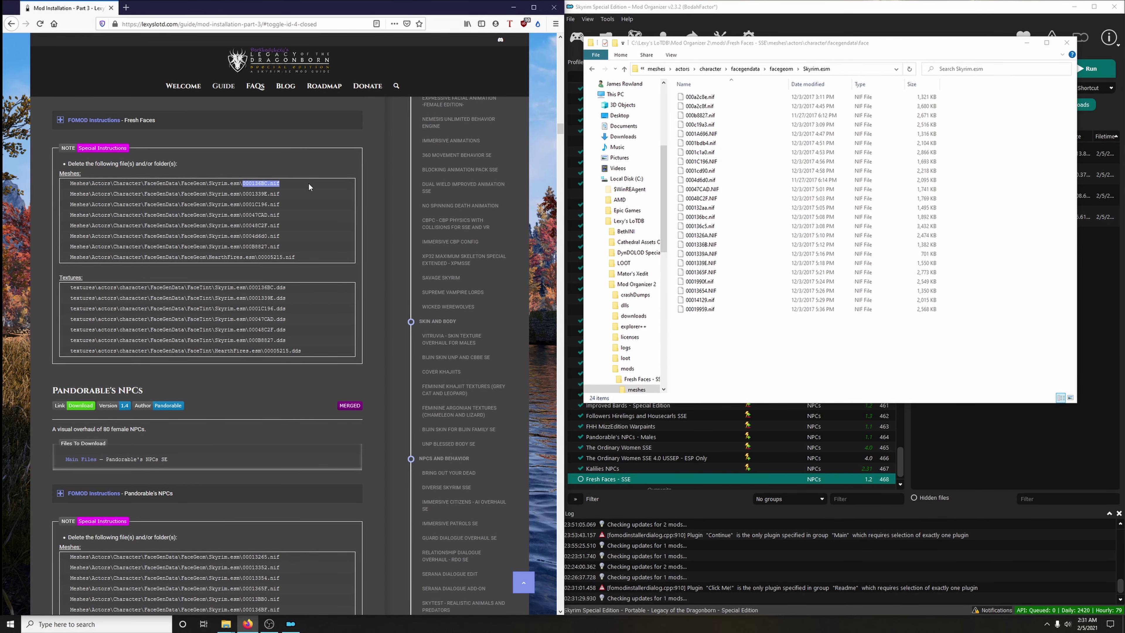
left_click(988, 69)
key("ctrl+v")
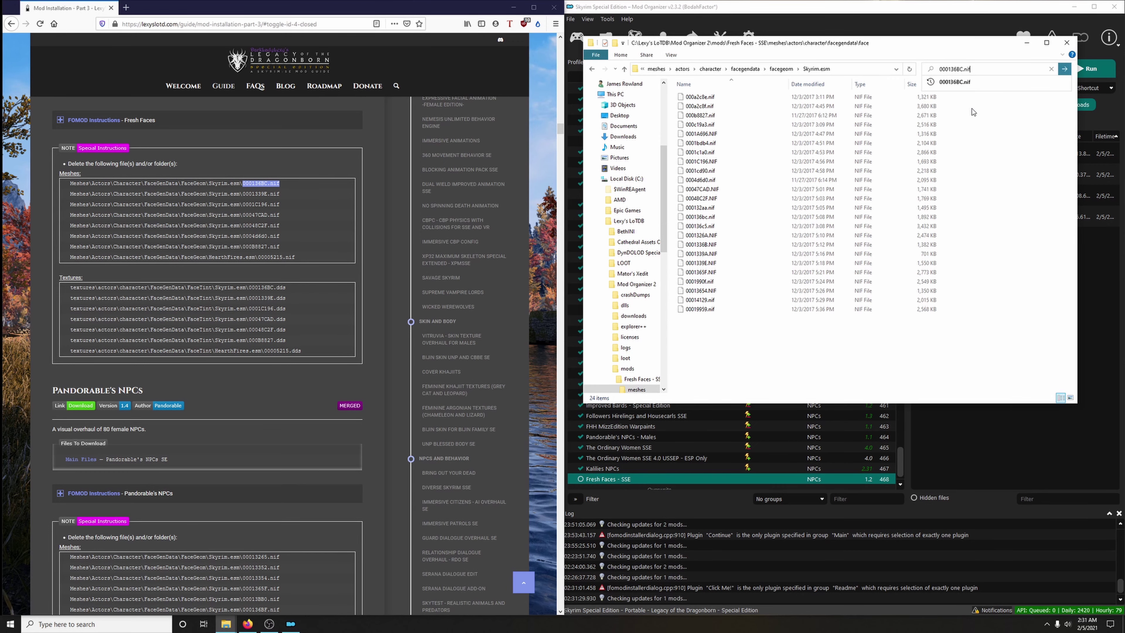
key("Return")
left_click(722, 99)
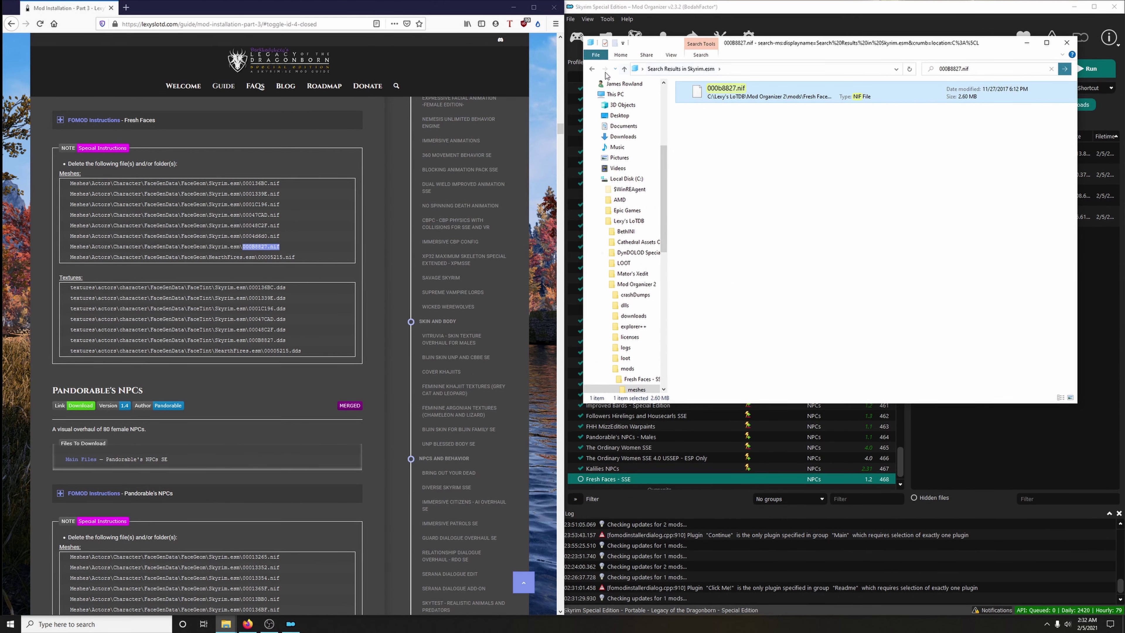
Step: Delete 00005215.nif from the HearthFires.esm facegeom folder
left_click(593, 69)
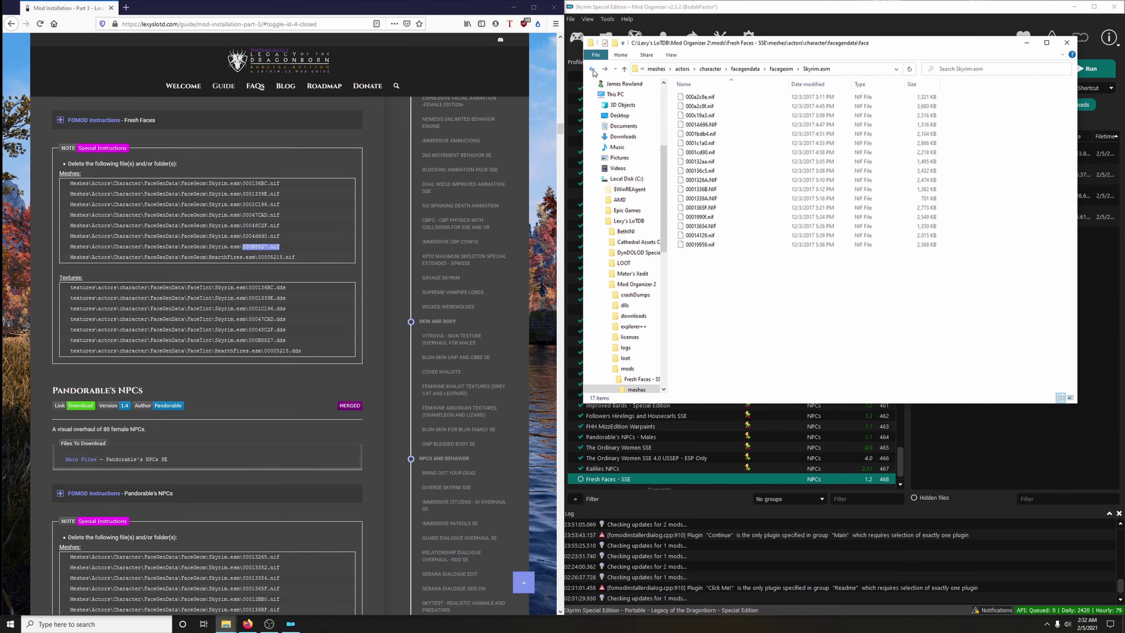
left_click(775, 70)
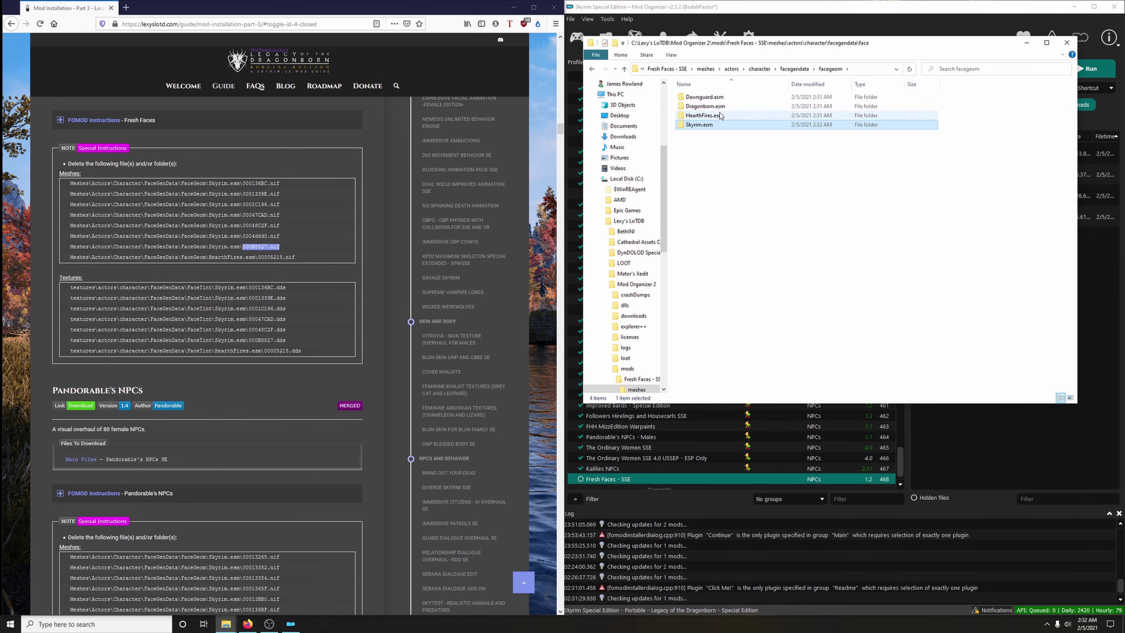
double_click(704, 115)
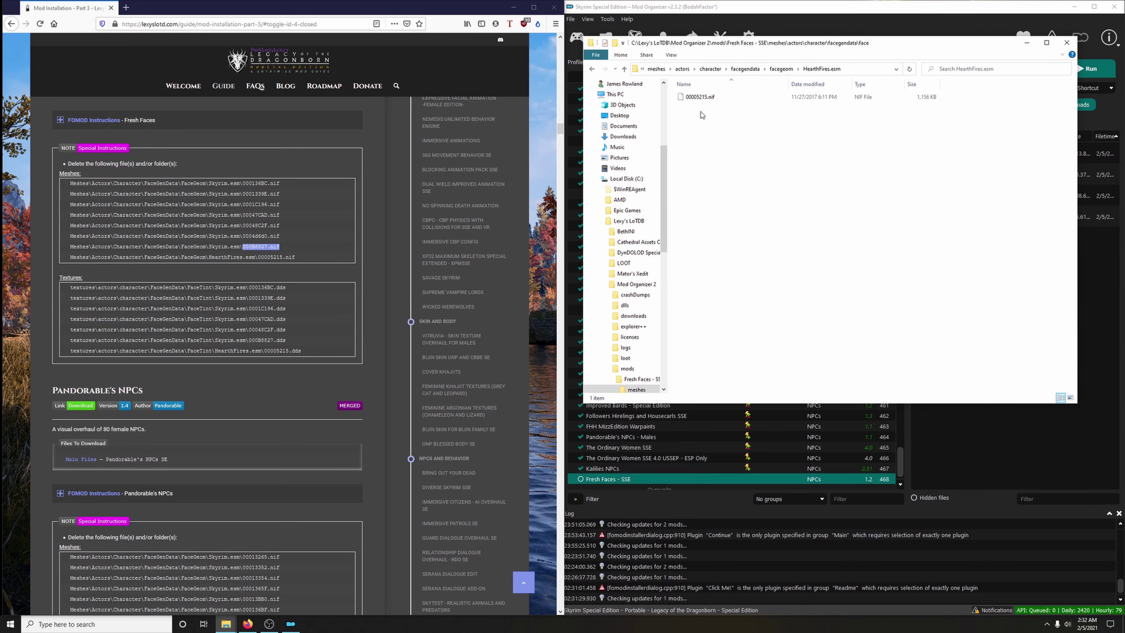
left_click(702, 97)
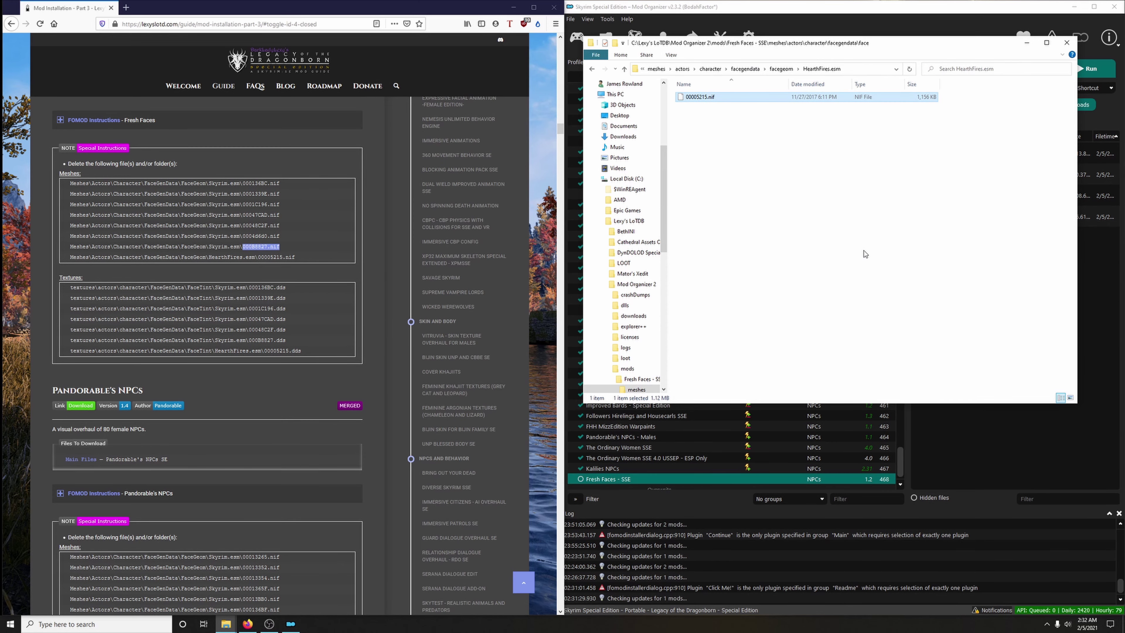
key("Delete")
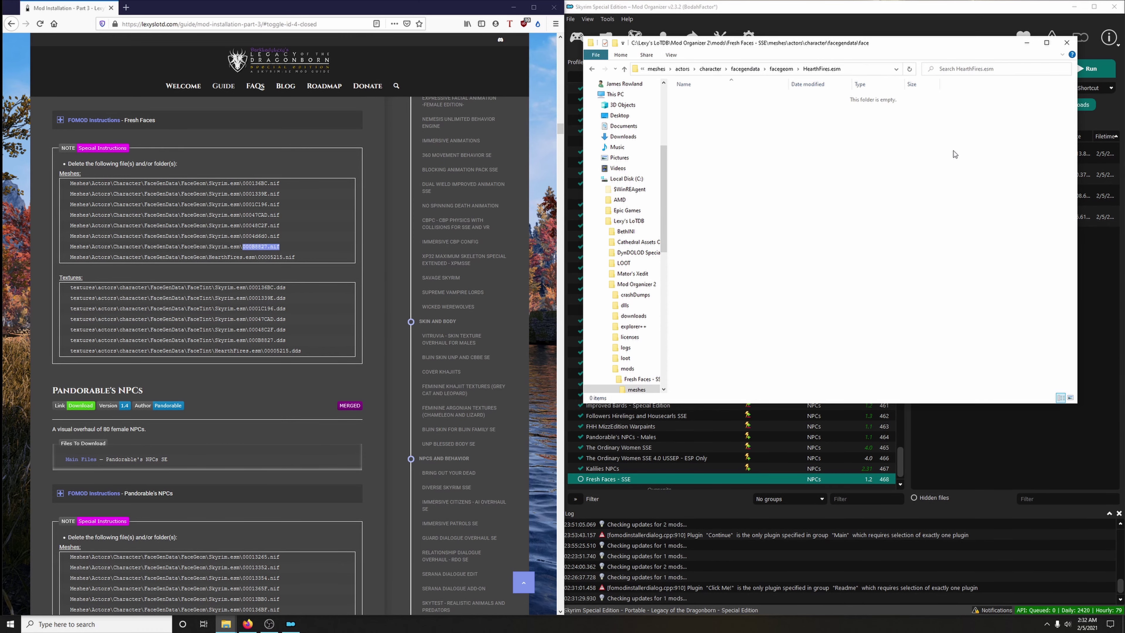